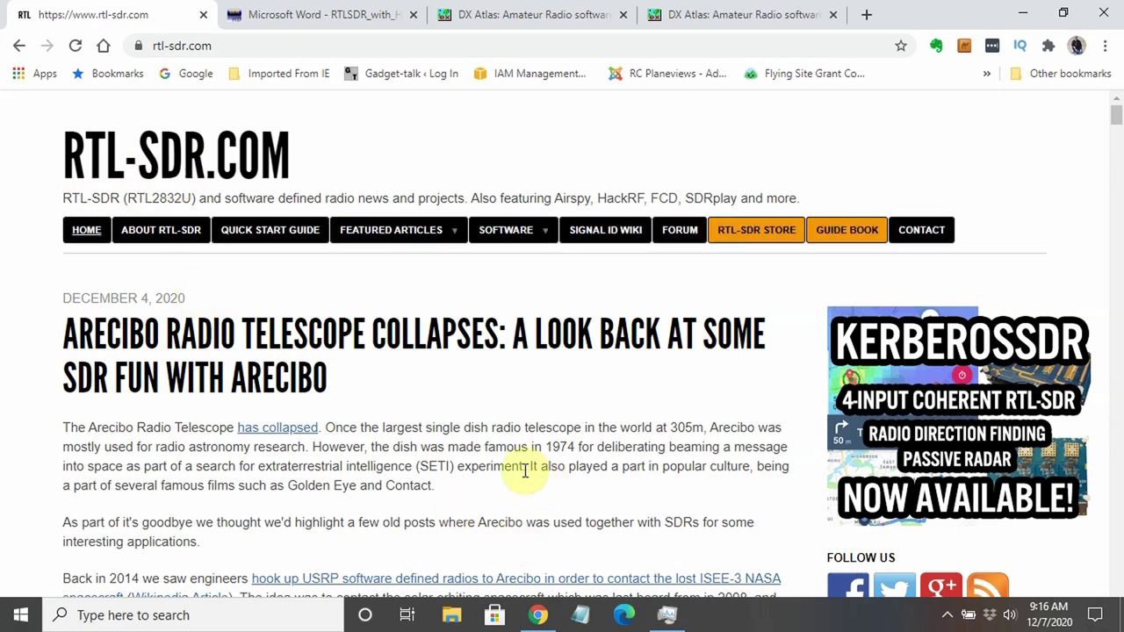
Step: Scroll the Big List of RTL-SDR supported software to its HDSDR entry, then switch to the RTLSDR_with_HDSDR PDF
{"action": "mouse_move", "coordinate": [515, 234]}
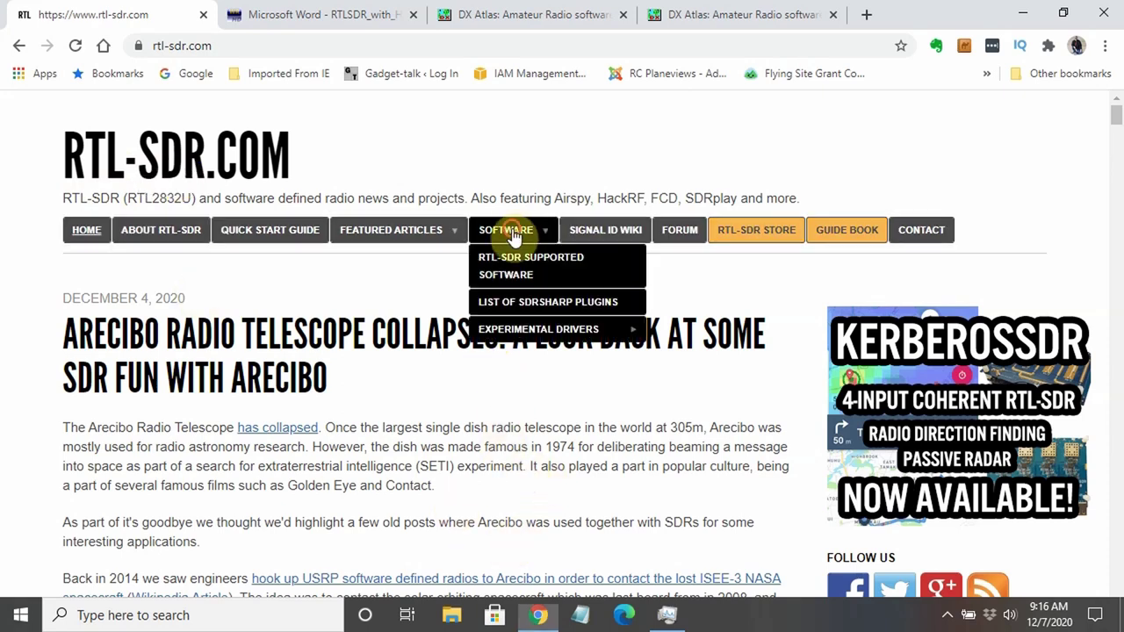
{"action": "left_click", "coordinate": [525, 270]}
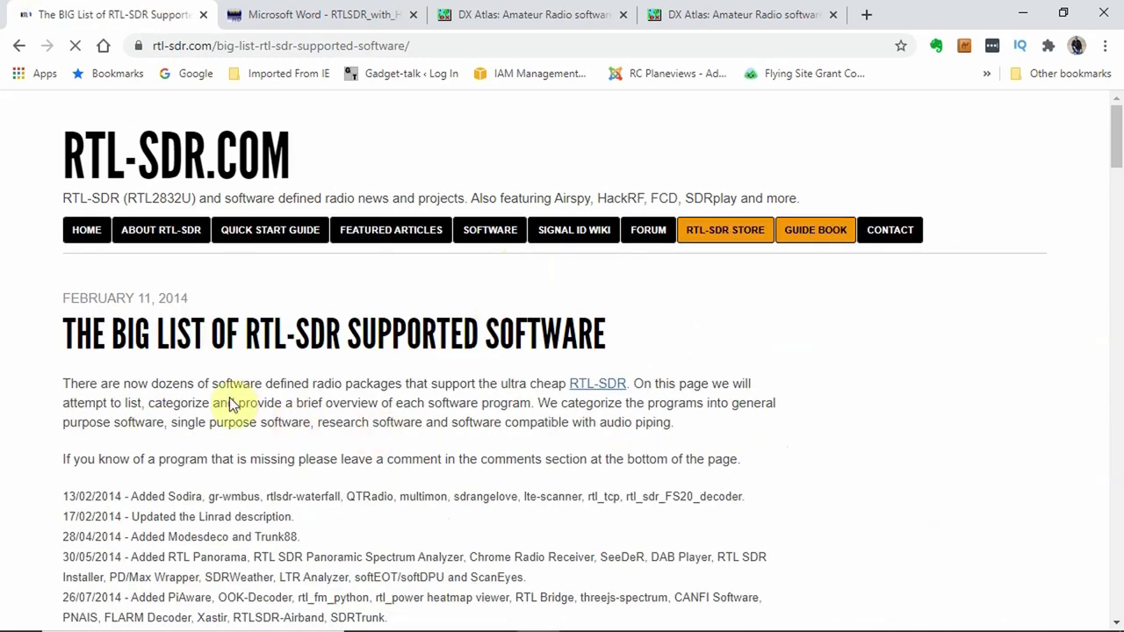
{"action": "scroll", "coordinate": [321, 428], "scroll_direction": "down", "scroll_amount": 8}
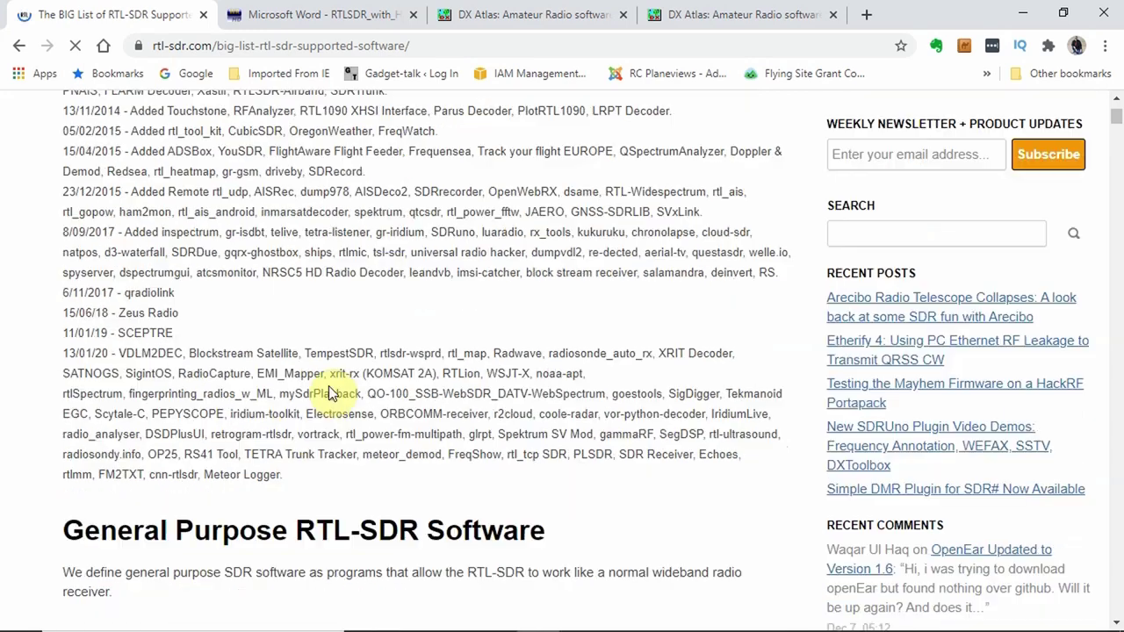
{"action": "scroll", "coordinate": [336, 395], "scroll_direction": "down", "scroll_amount": 4}
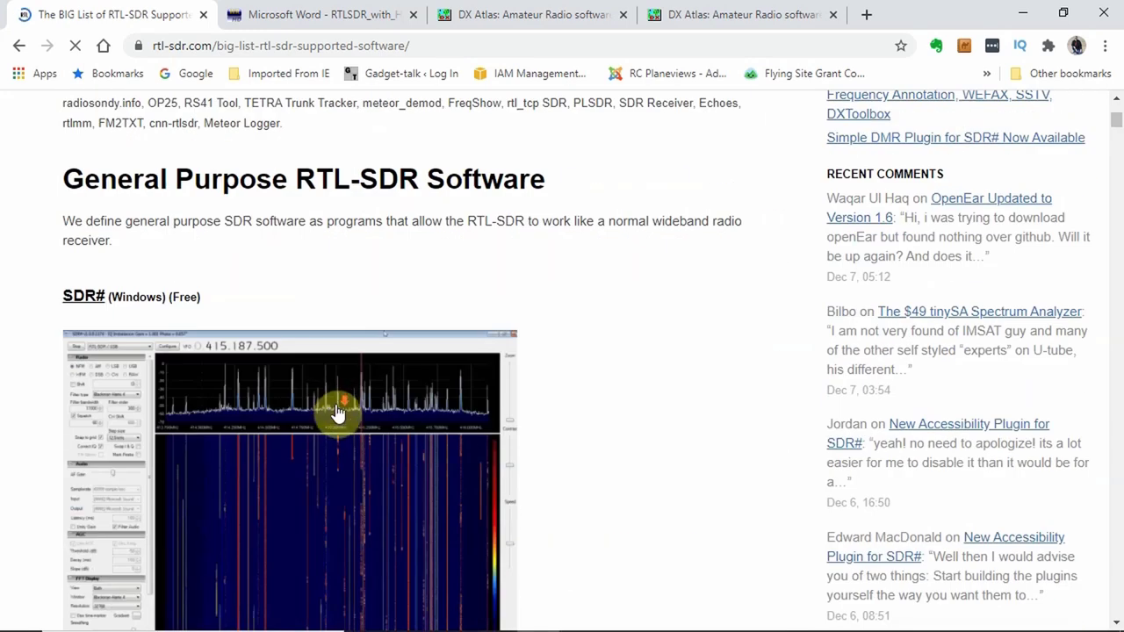
{"action": "scroll", "coordinate": [339, 406], "scroll_direction": "down", "scroll_amount": 2}
{"action": "scroll", "coordinate": [345, 404], "scroll_direction": "down", "scroll_amount": 5}
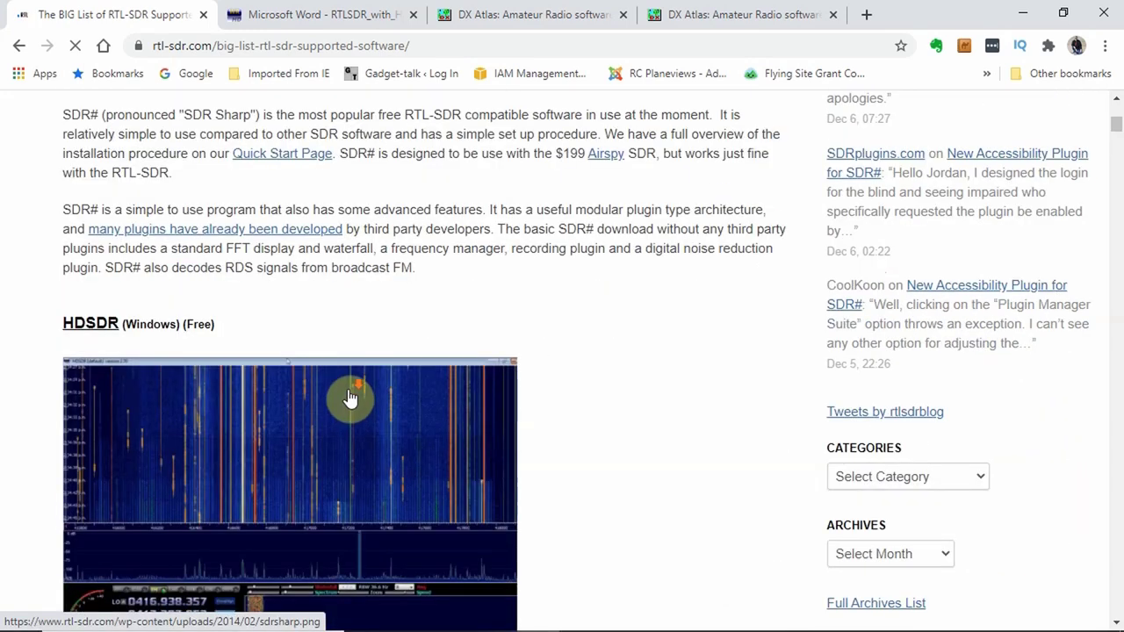
{"action": "scroll", "coordinate": [353, 401], "scroll_direction": "down", "scroll_amount": 1}
{"action": "scroll", "coordinate": [352, 398], "scroll_direction": "down", "scroll_amount": 1}
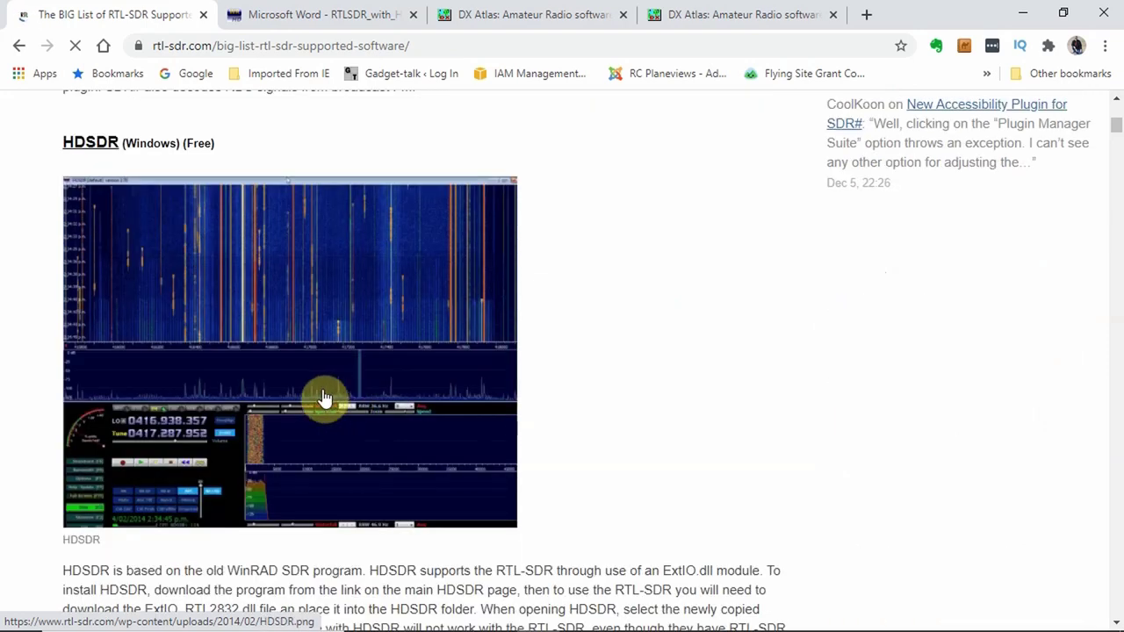
{"action": "scroll", "coordinate": [325, 404], "scroll_direction": "down", "scroll_amount": 2}
{"action": "scroll", "coordinate": [339, 422], "scroll_direction": "down", "scroll_amount": 3}
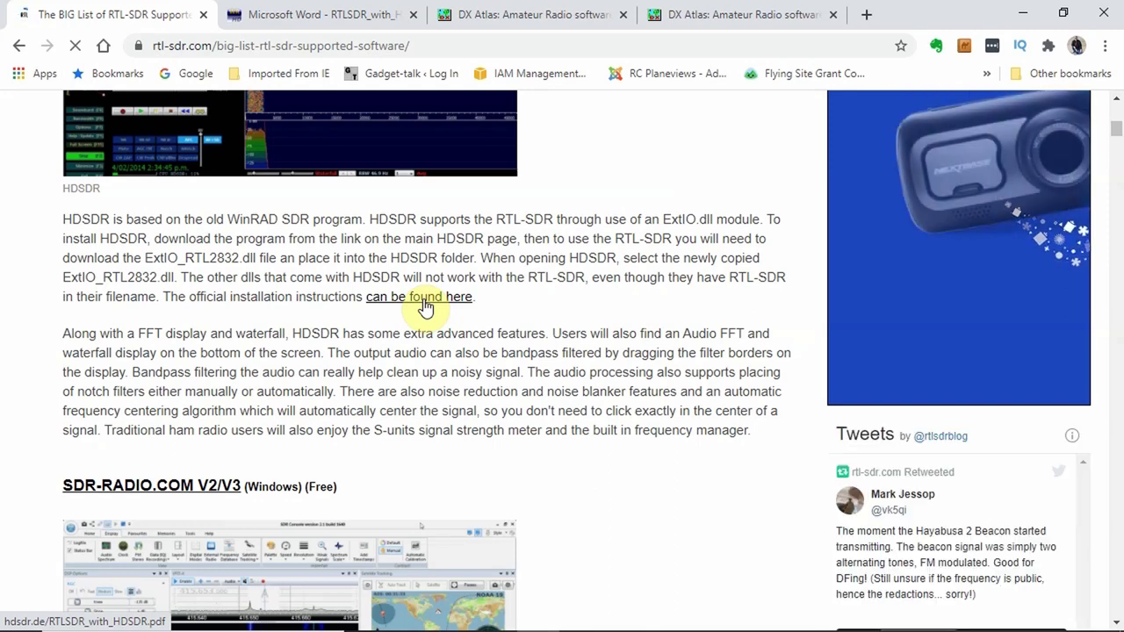
{"action": "left_click", "coordinate": [325, 23]}
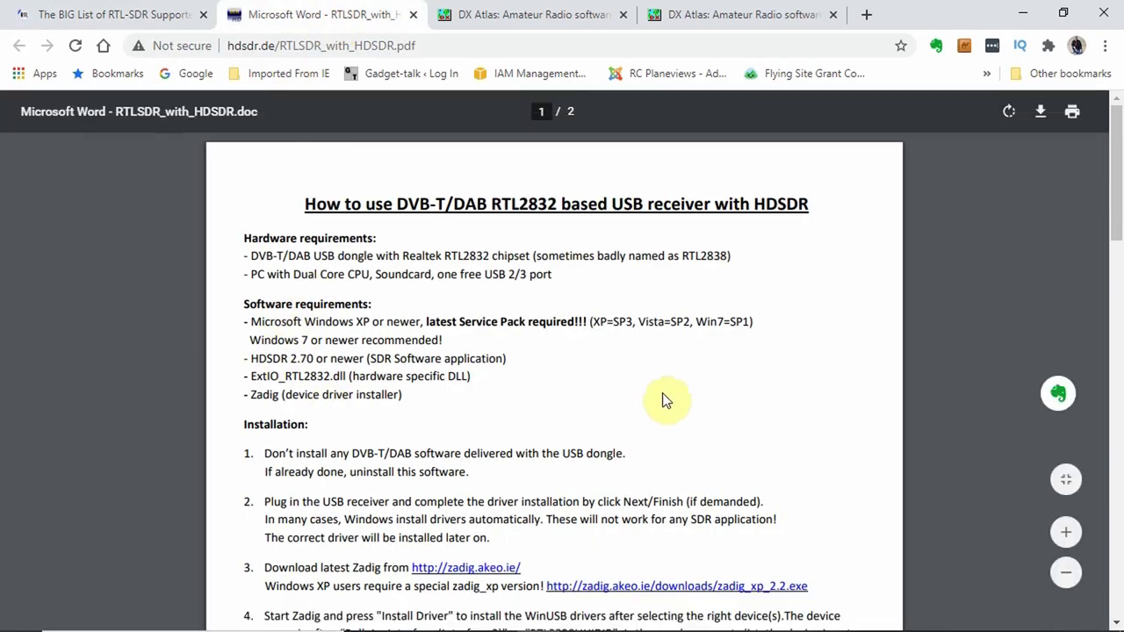
Step: Read the HDSDR guide past the Zadig step to items 5–9 and Troubleshooting, then switch to the Omni-Rig page
{"action": "scroll", "coordinate": [676, 392], "scroll_direction": "down", "scroll_amount": 2}
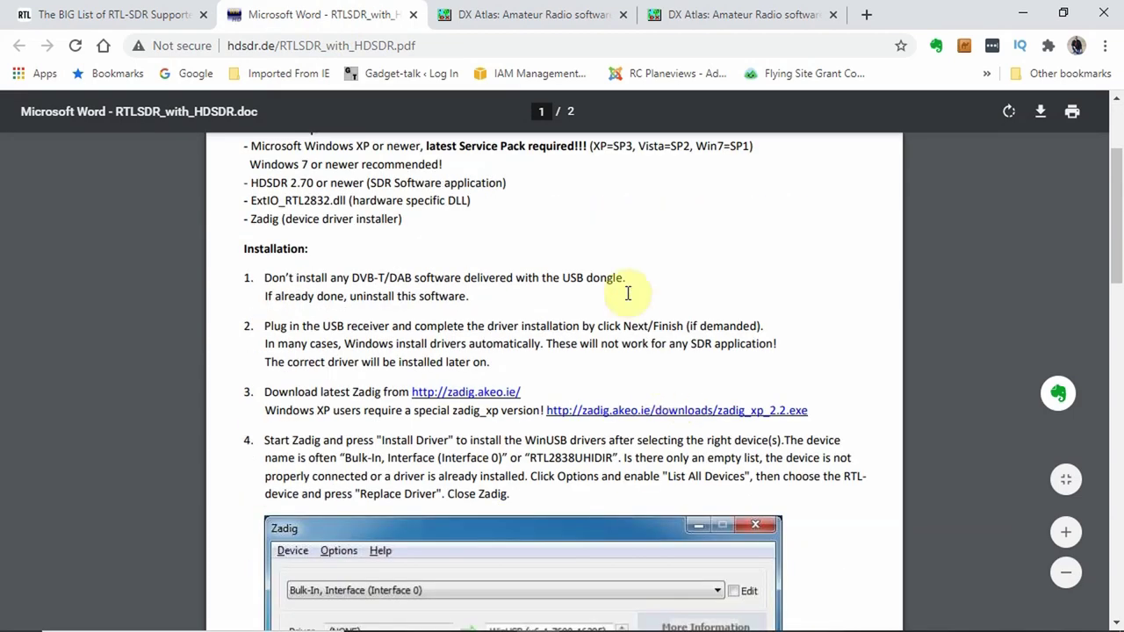
{"action": "scroll", "coordinate": [629, 292], "scroll_direction": "down", "scroll_amount": 2}
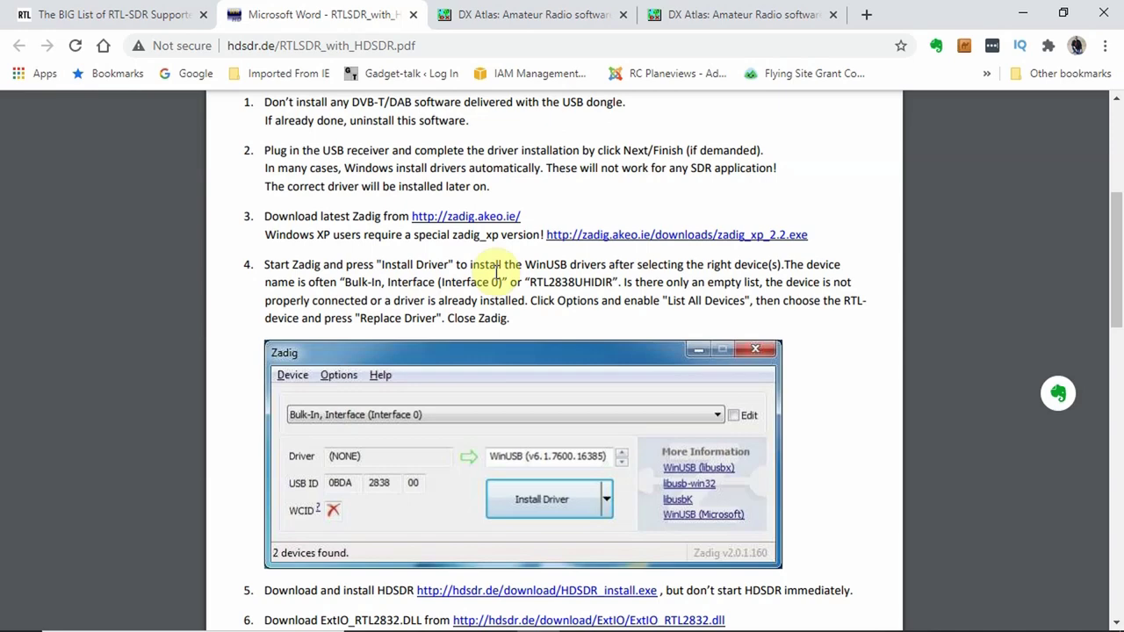
{"action": "scroll", "coordinate": [499, 272], "scroll_direction": "down", "scroll_amount": 5}
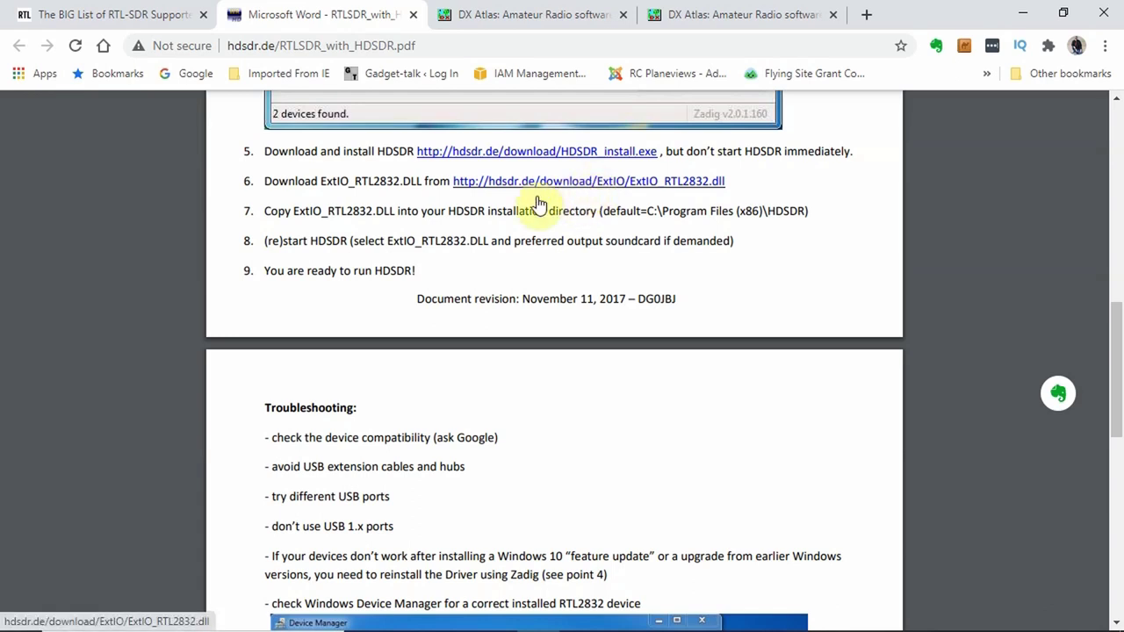
{"action": "left_click", "coordinate": [539, 17]}
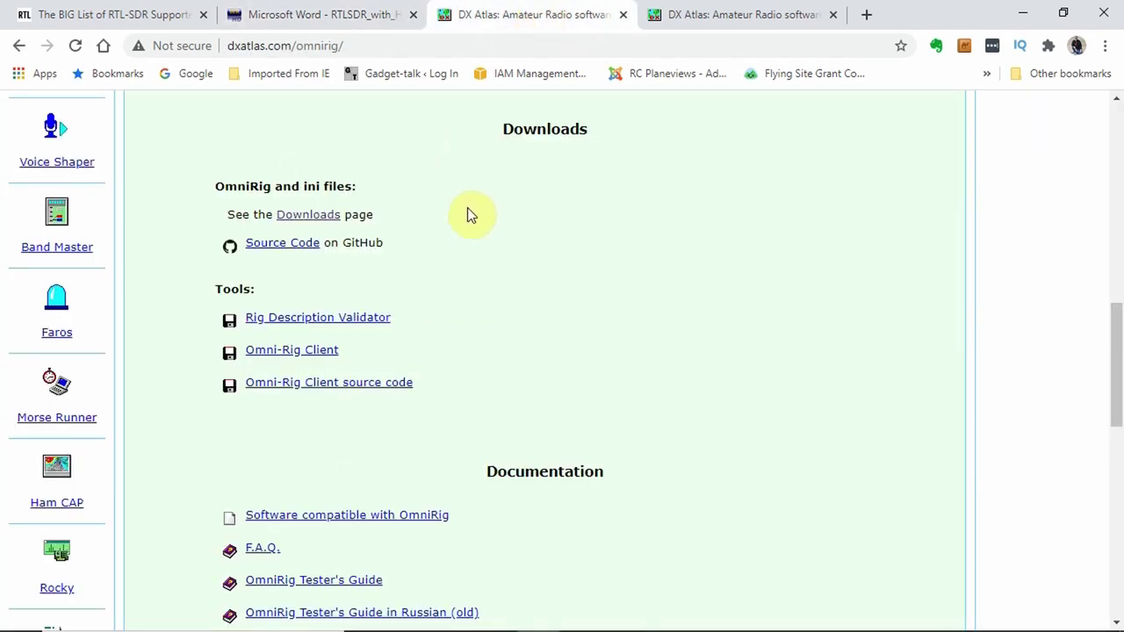
Step: Review Omni-Rig 1.19 and its list of supported radios on the DX Atlas page
{"action": "scroll", "coordinate": [469, 209], "scroll_direction": "up", "scroll_amount": 12}
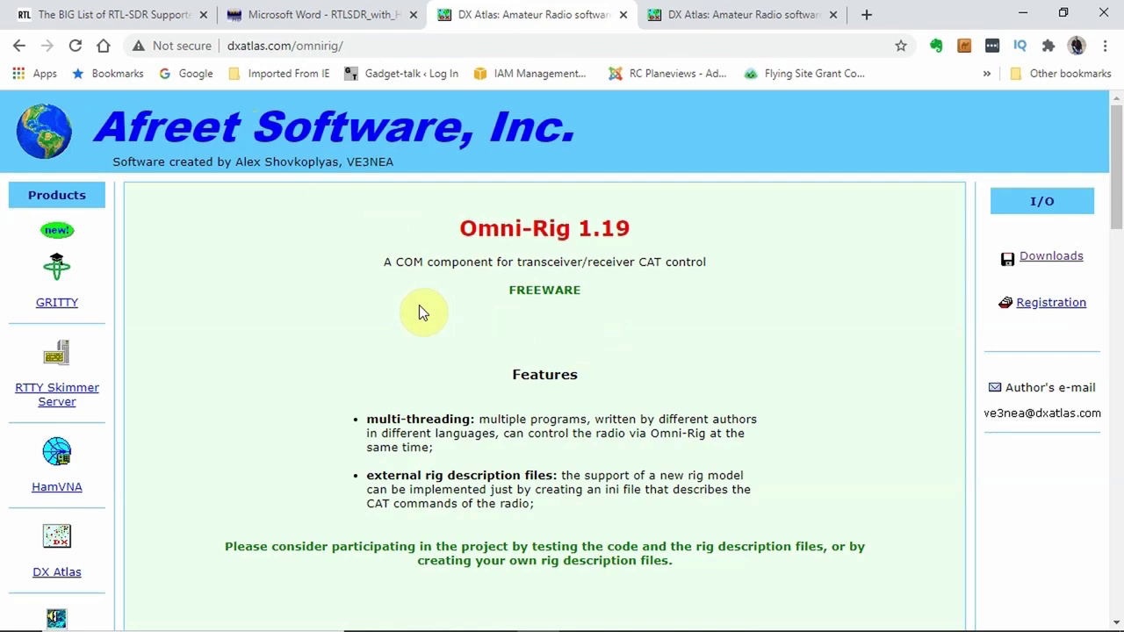
{"action": "scroll", "coordinate": [422, 312], "scroll_direction": "down", "scroll_amount": 6}
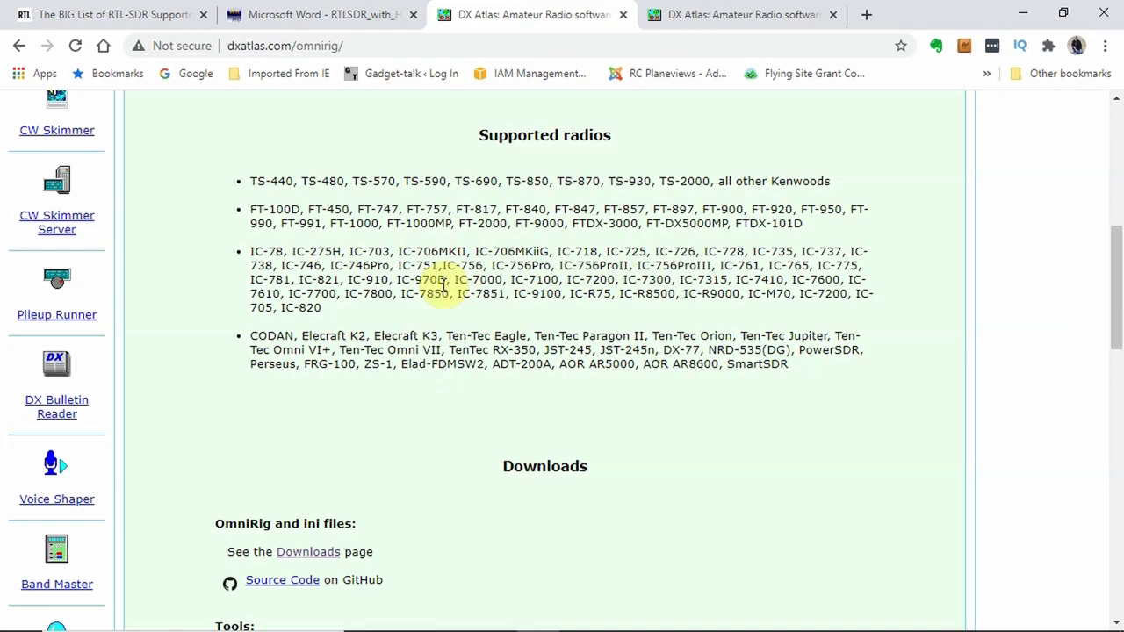
{"action": "scroll", "coordinate": [445, 283], "scroll_direction": "down", "scroll_amount": 6}
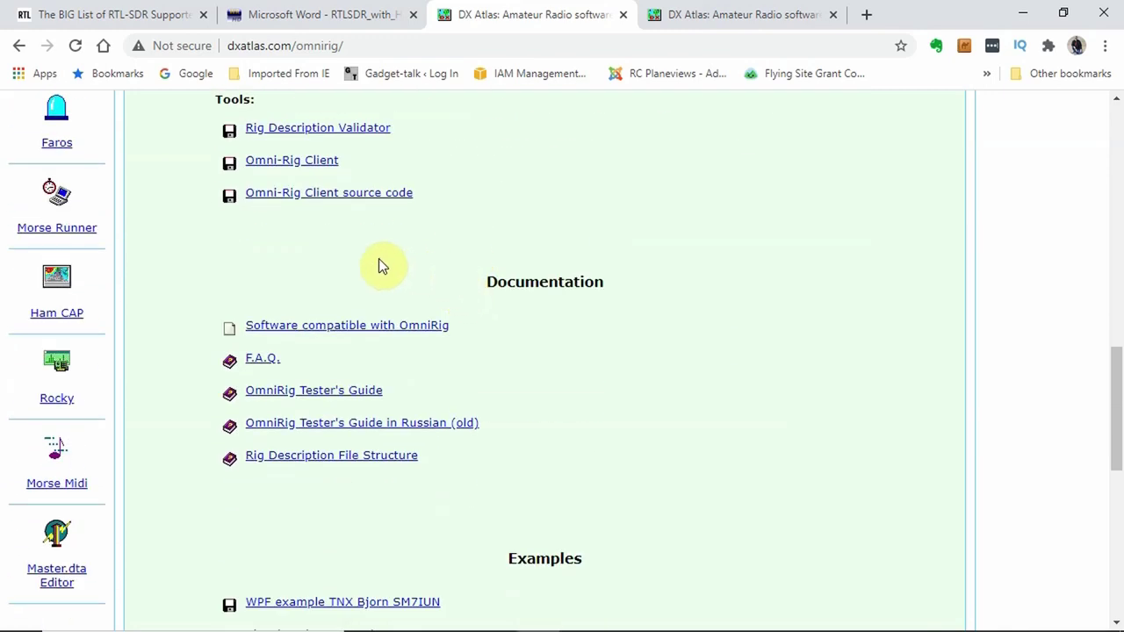
{"action": "scroll", "coordinate": [378, 260], "scroll_direction": "up", "scroll_amount": 2}
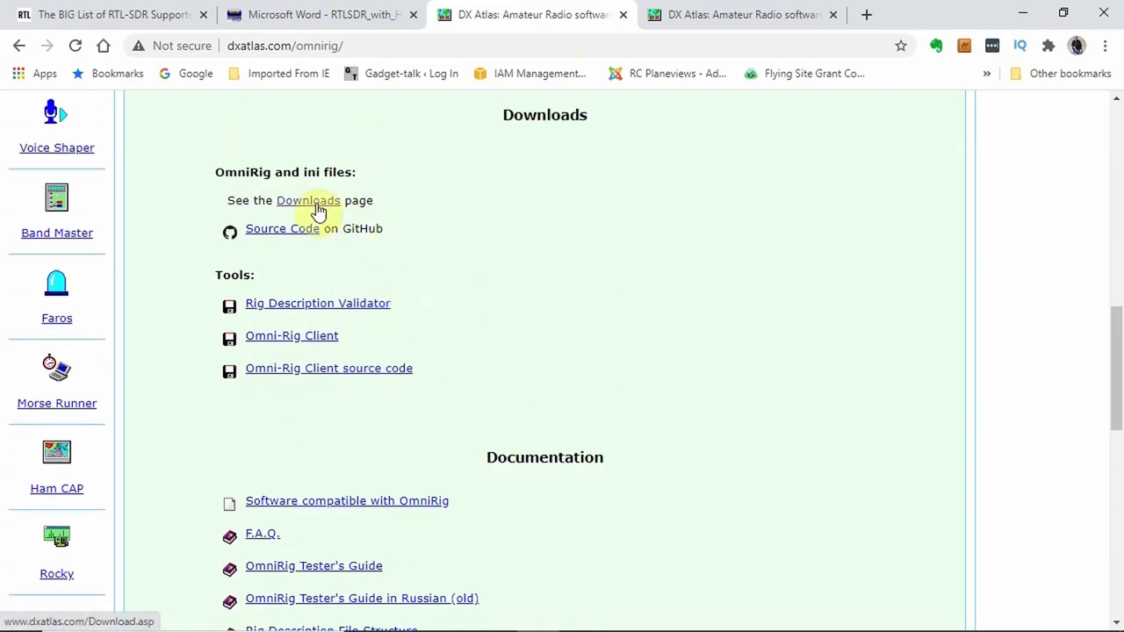
Step: Scroll the Afreet downloads page to find the OmniRig entry
{"action": "left_click", "coordinate": [724, 17]}
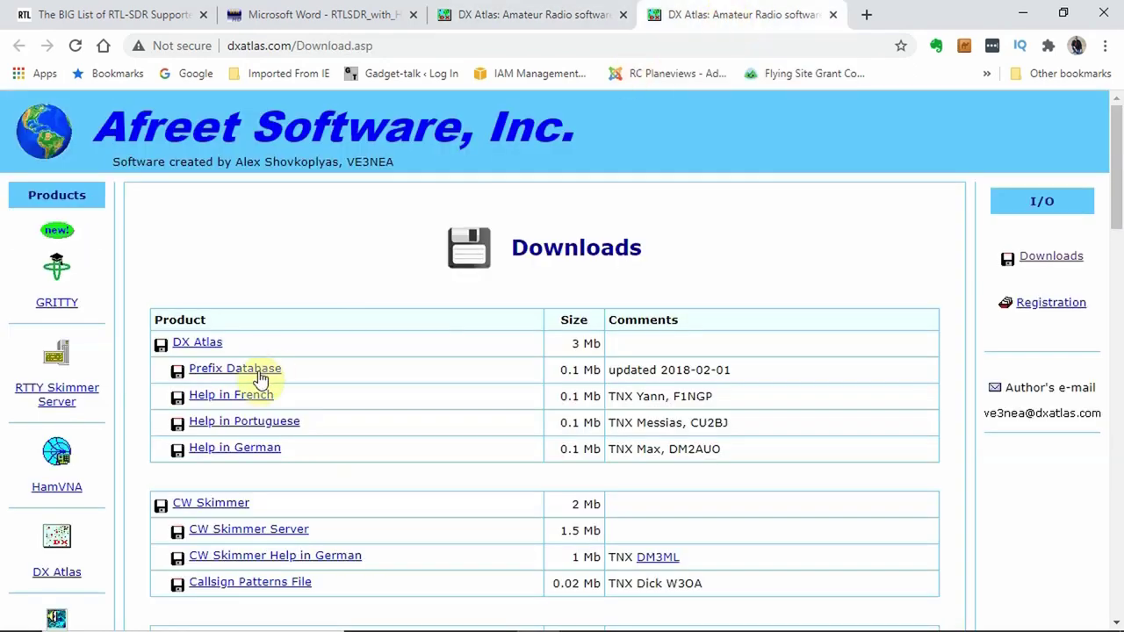
{"action": "scroll", "coordinate": [404, 314], "scroll_direction": "down", "scroll_amount": 2}
{"action": "scroll", "coordinate": [413, 308], "scroll_direction": "down", "scroll_amount": 1}
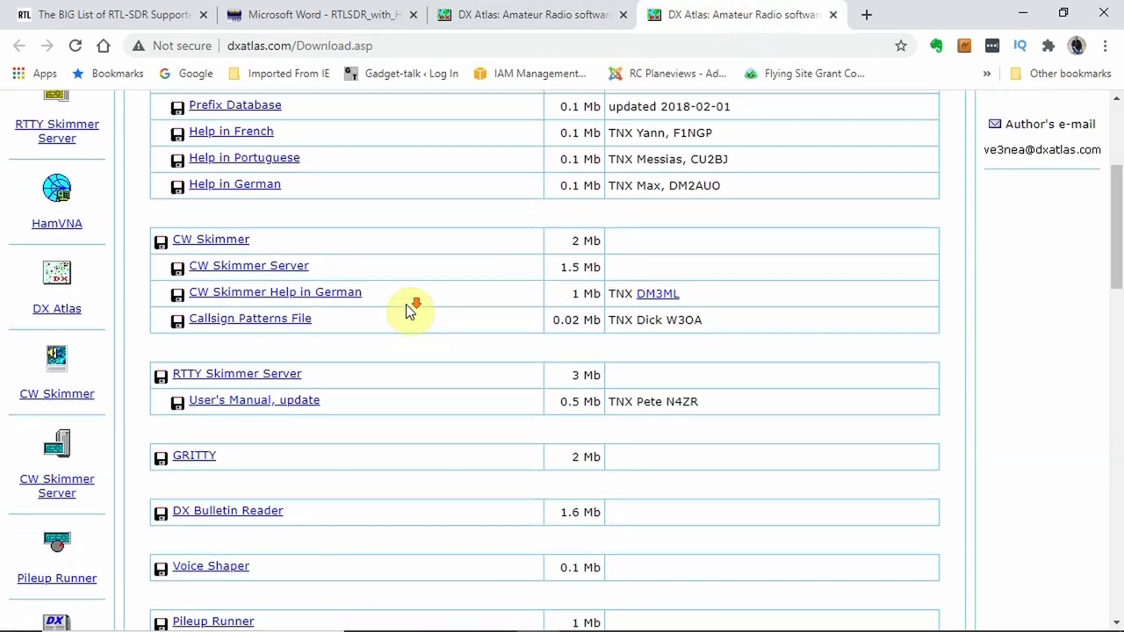
{"action": "scroll", "coordinate": [406, 311], "scroll_direction": "down", "scroll_amount": 5}
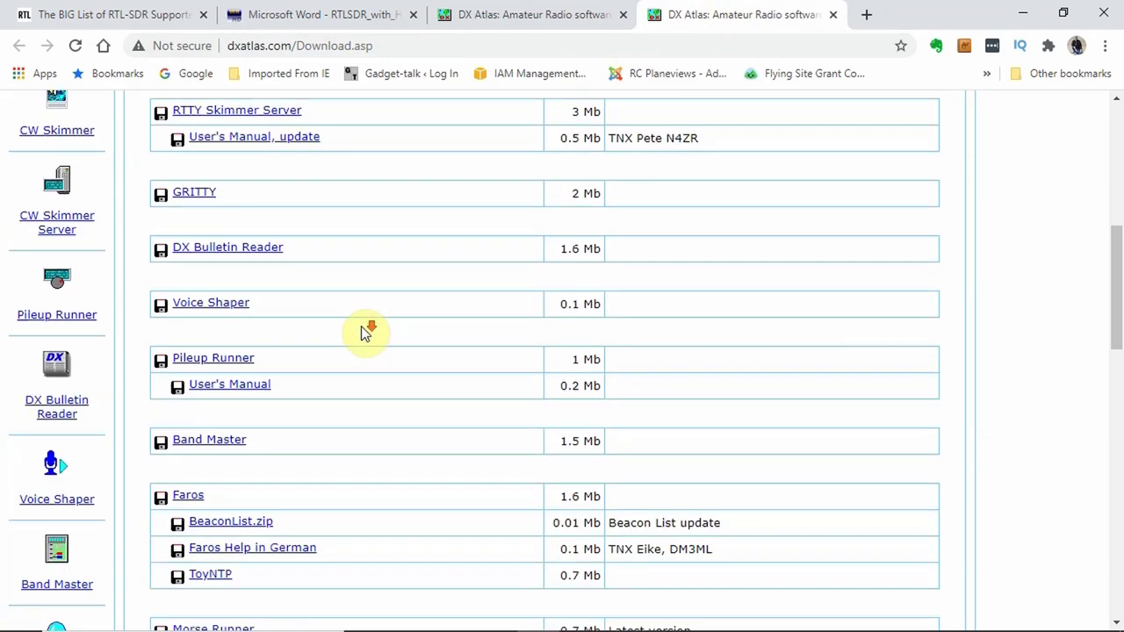
{"action": "scroll", "coordinate": [361, 326], "scroll_direction": "down", "scroll_amount": 6}
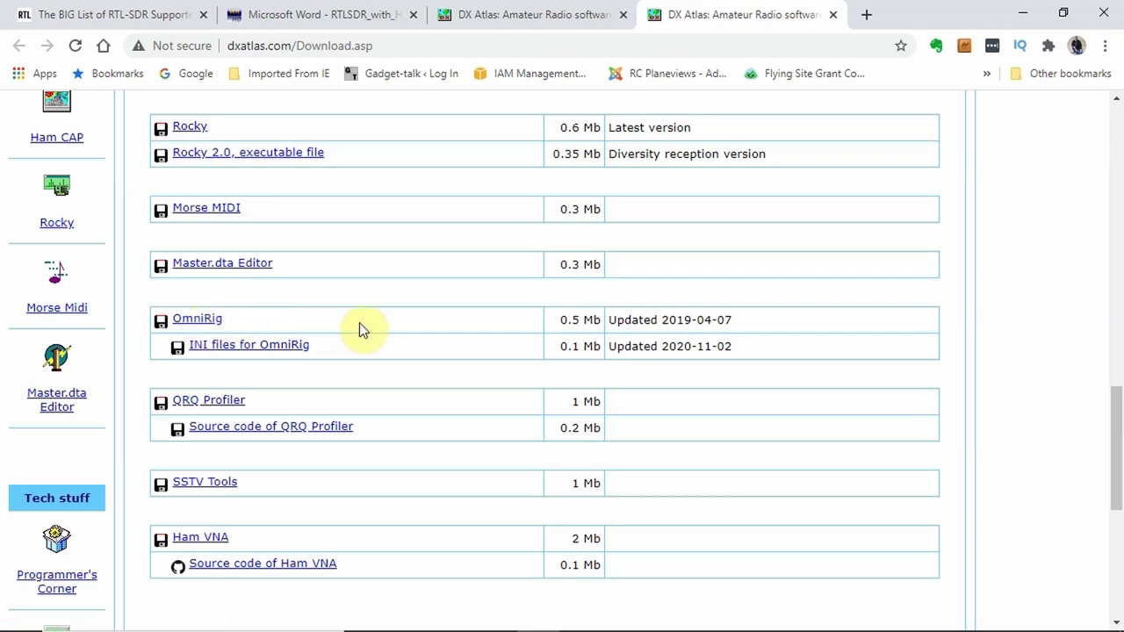
{"action": "scroll", "coordinate": [360, 329], "scroll_direction": "up", "scroll_amount": 3}
{"action": "scroll", "coordinate": [359, 328], "scroll_direction": "up", "scroll_amount": 4}
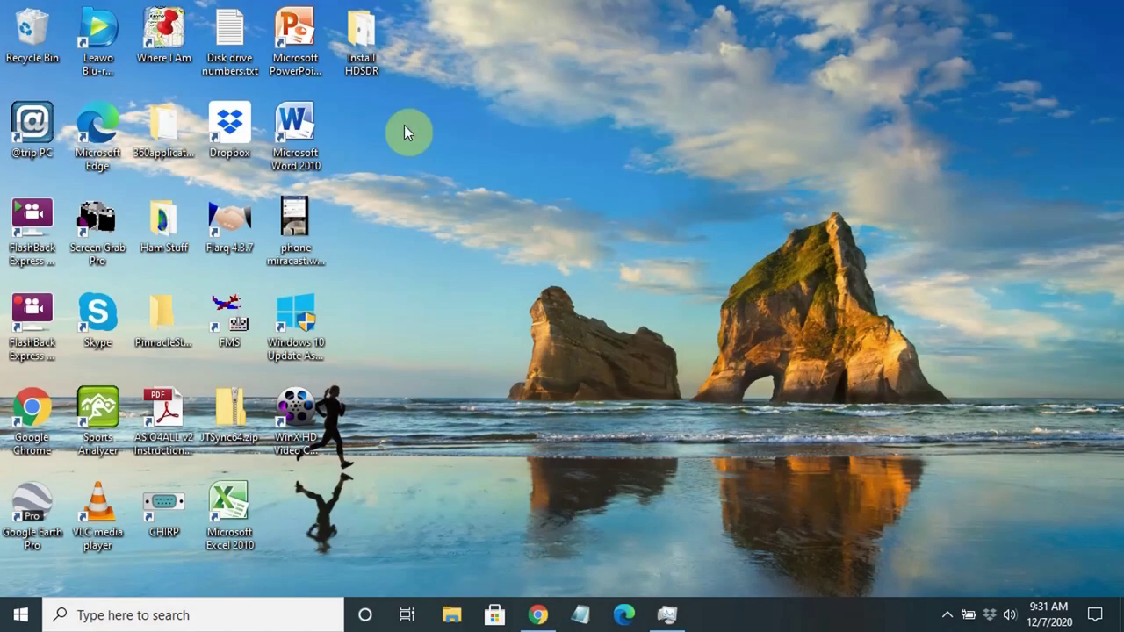
Step: Drag the Install HDSDR folder to empty desktop space and open it
{"action": "left_click_drag", "start_coordinate": [360, 28], "coordinate": [426, 219]}
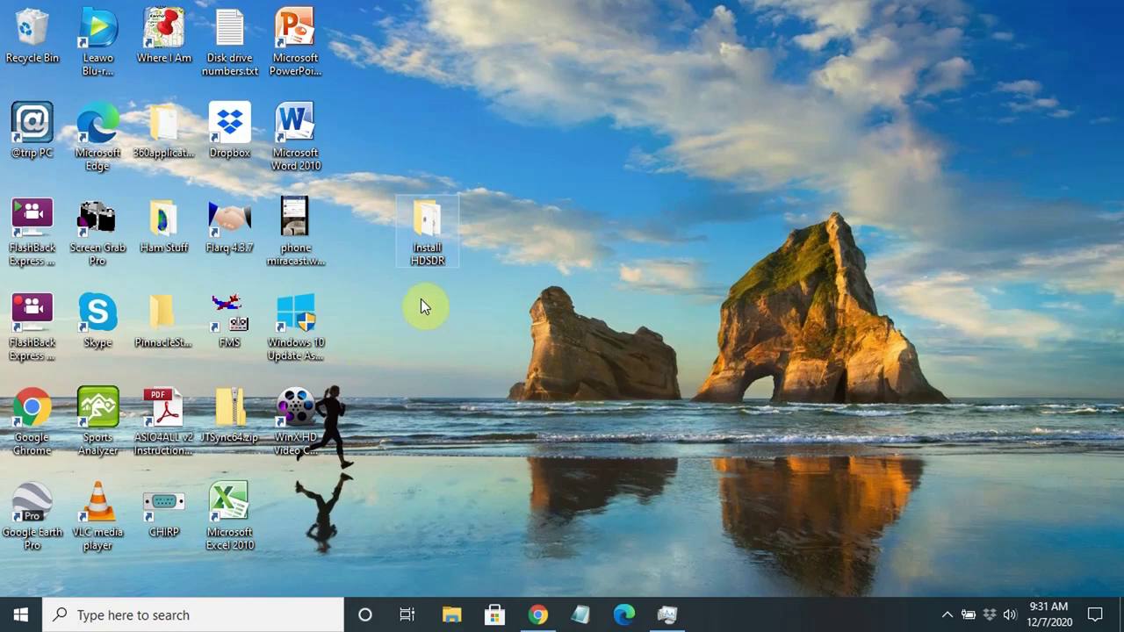
{"action": "double_click", "coordinate": [430, 214]}
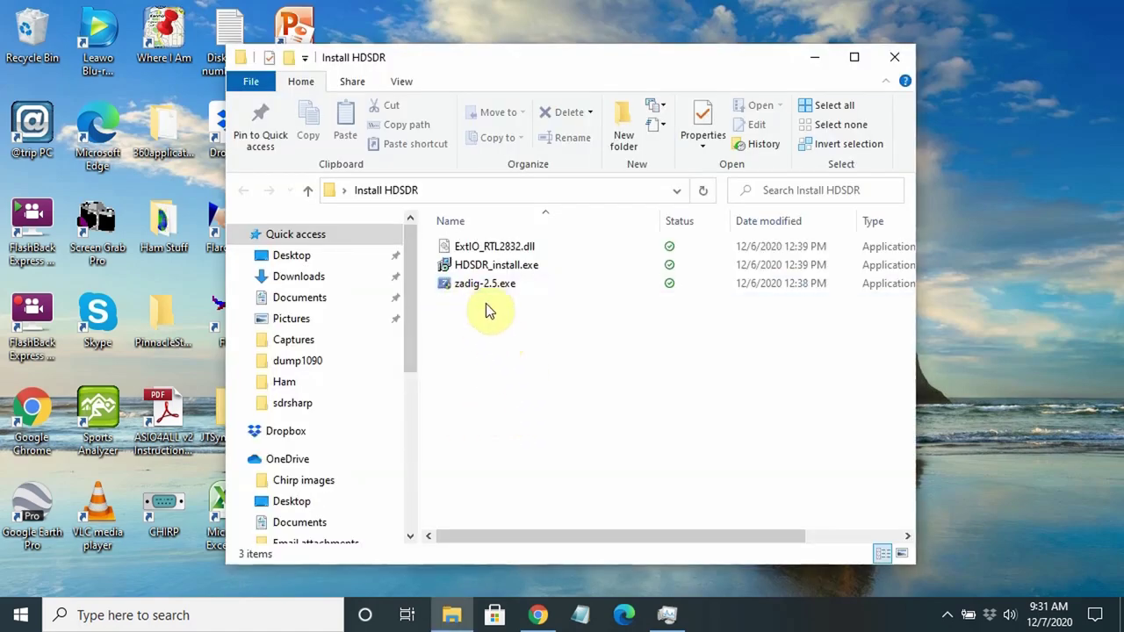
Step: Select zadig-2.5.exe (4.91 MB, version 2.5.730.0) in the Install HDSDR folder
{"action": "left_click", "coordinate": [474, 290]}
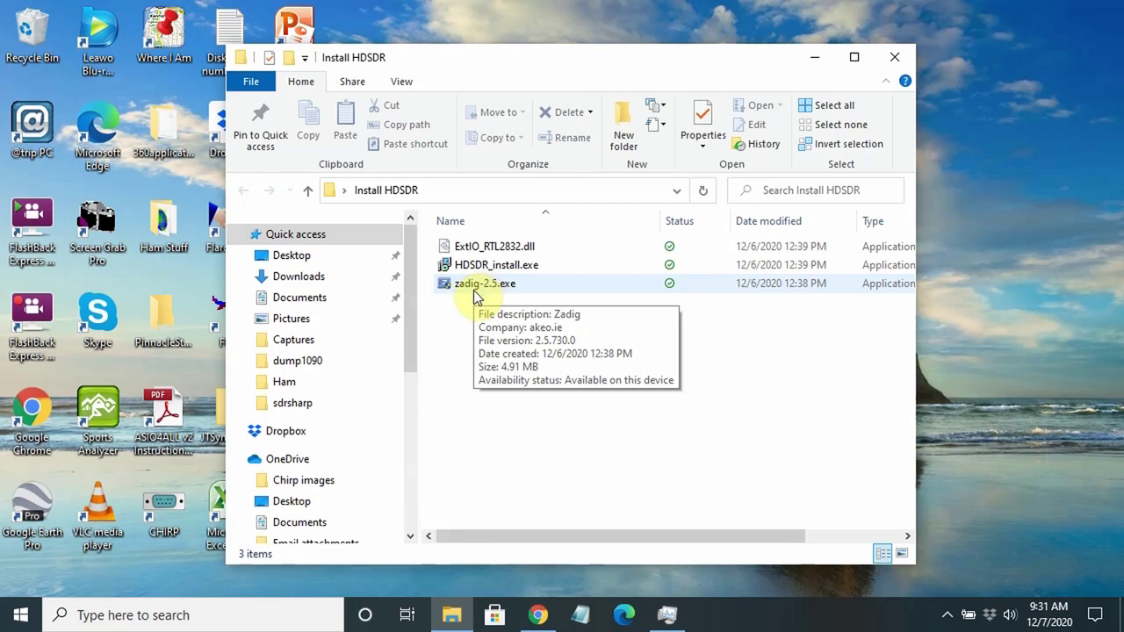
{"action": "left_click", "coordinate": [488, 288]}
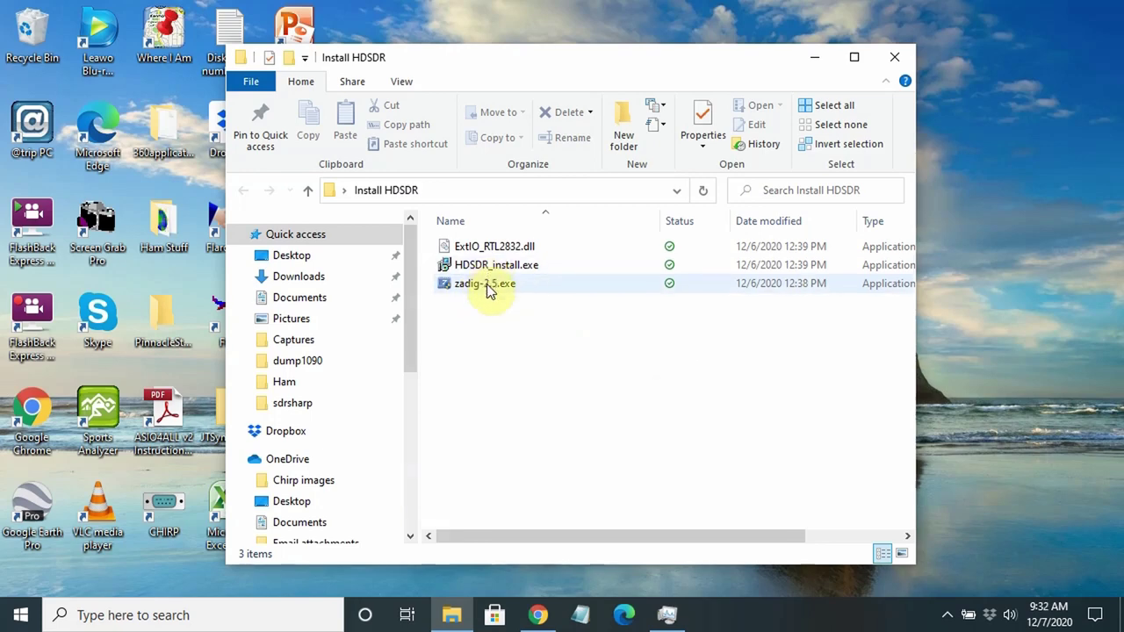
{"action": "left_click", "coordinate": [488, 286]}
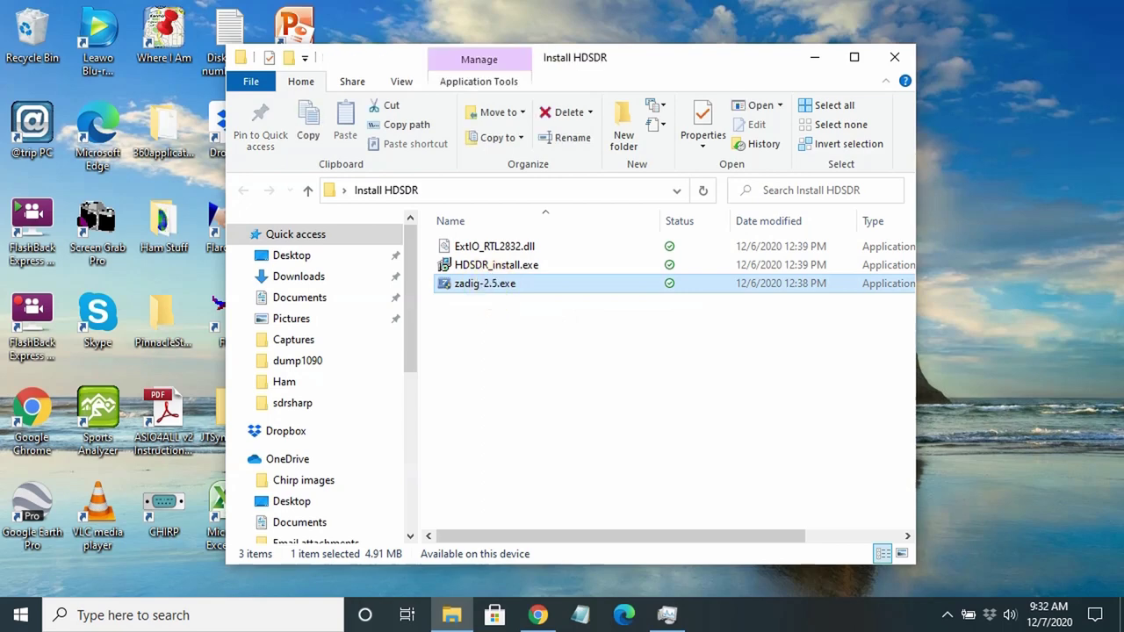
Step: Run zadig-2.5.exe and enable Options > List All Devices so it shows all 6 USB devices
{"action": "key", "text": "Return"}
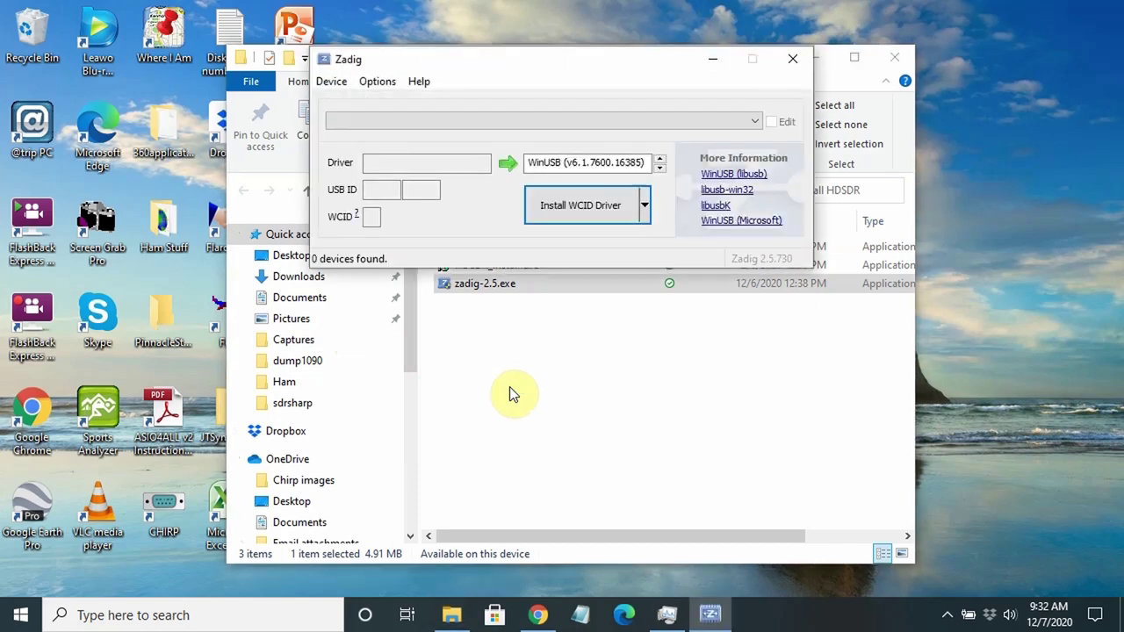
{"action": "left_click", "coordinate": [820, 56]}
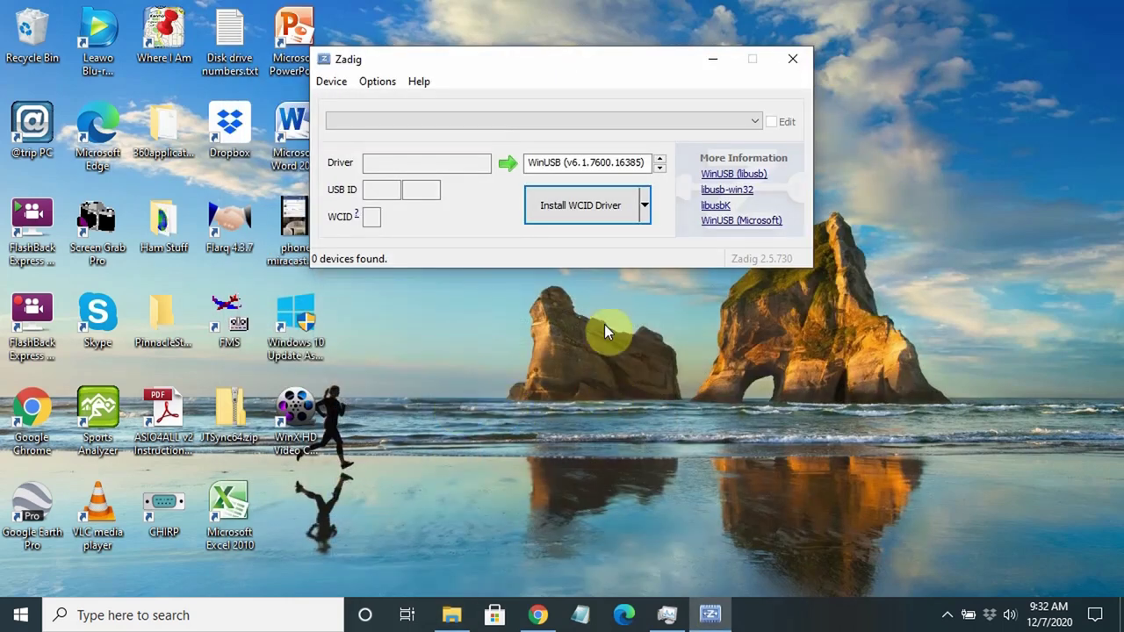
{"action": "left_click", "coordinate": [756, 121]}
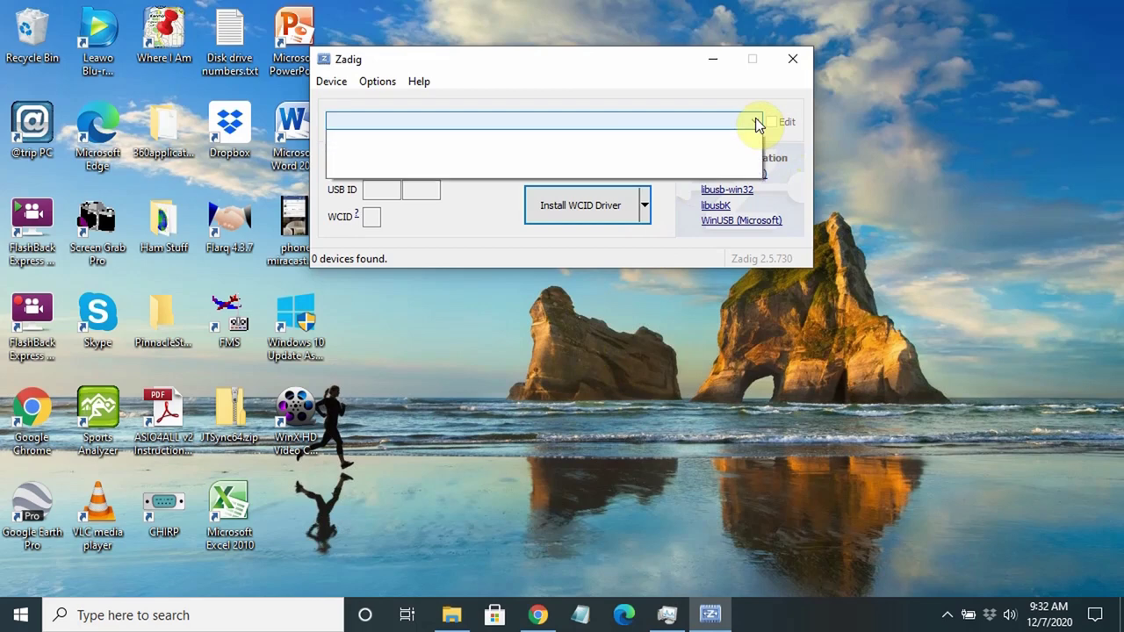
{"action": "left_click", "coordinate": [759, 122]}
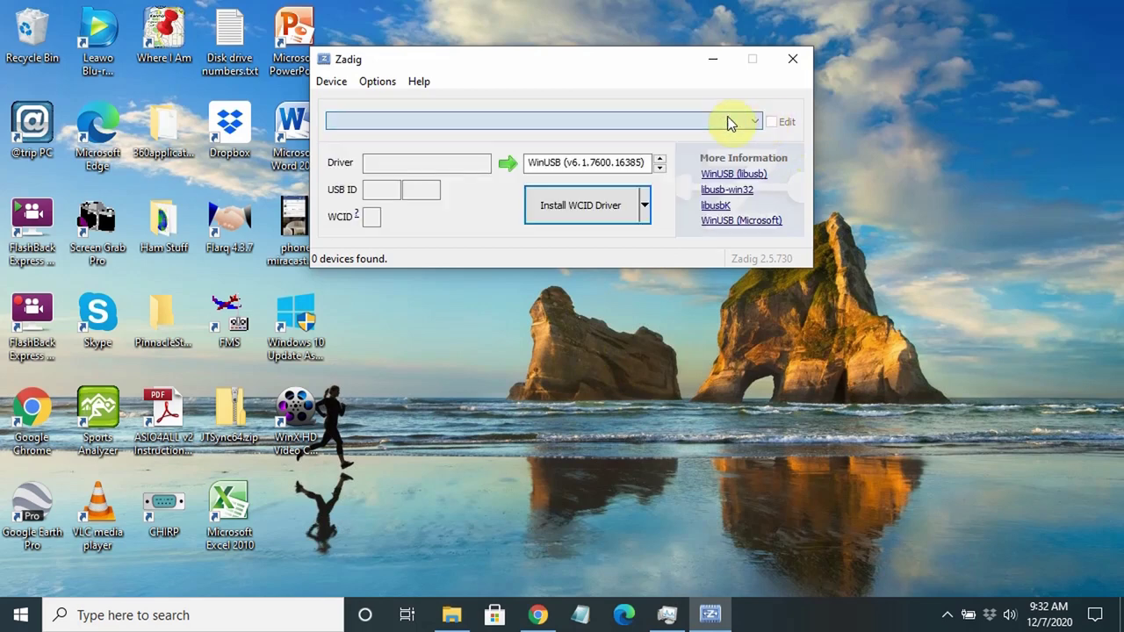
{"action": "left_click", "coordinate": [378, 81]}
{"action": "left_click", "coordinate": [448, 104]}
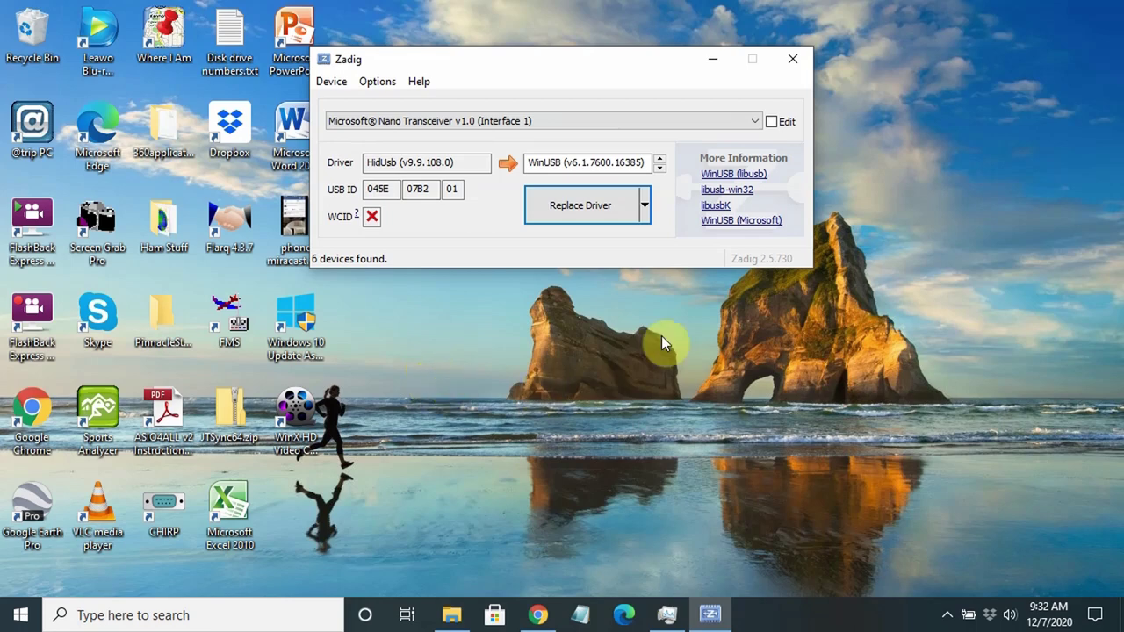
{"action": "left_click", "coordinate": [756, 121]}
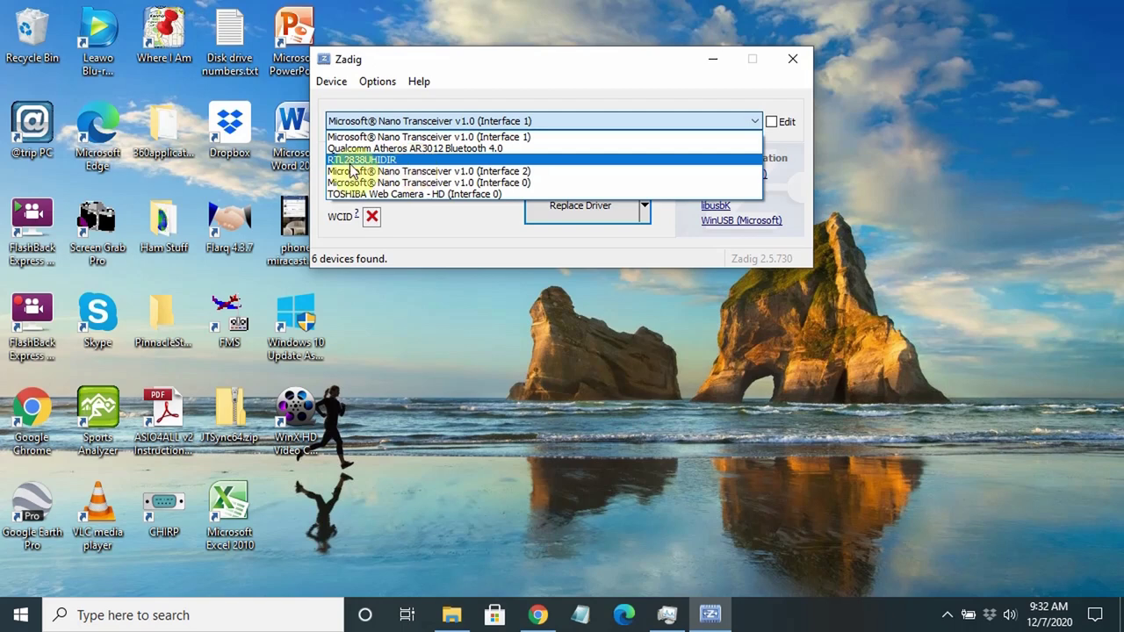
Step: Select the RTL2838UHIDIR dongle, confirm its WinUSB (v6.1.7600.16385) driver, and close Zadig
{"action": "left_click", "coordinate": [404, 161]}
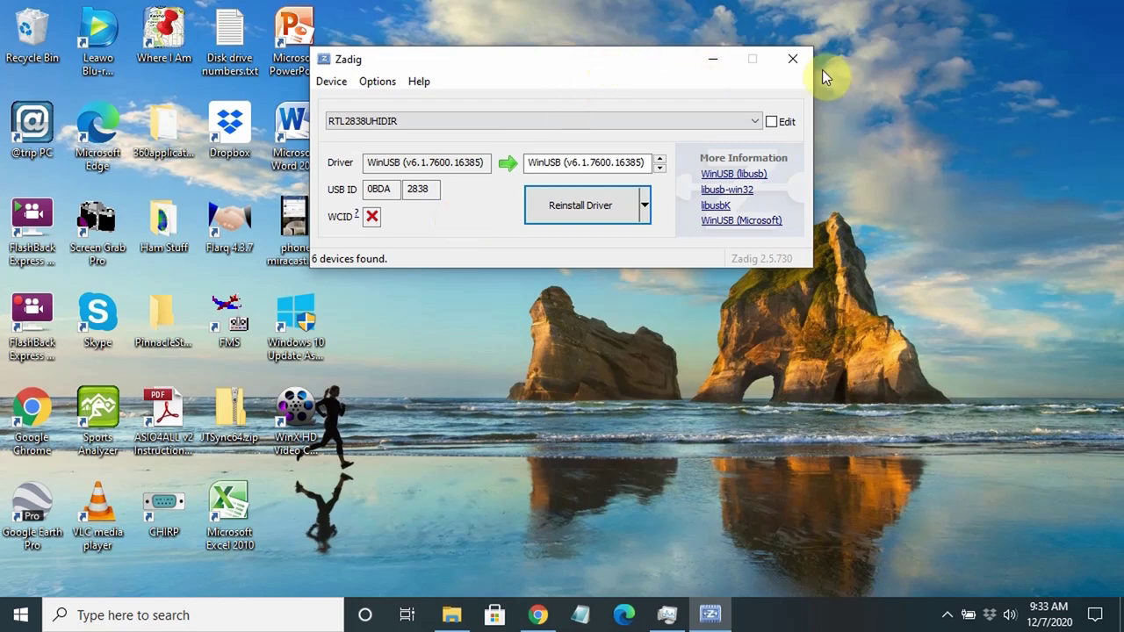
{"action": "left_click", "coordinate": [793, 62]}
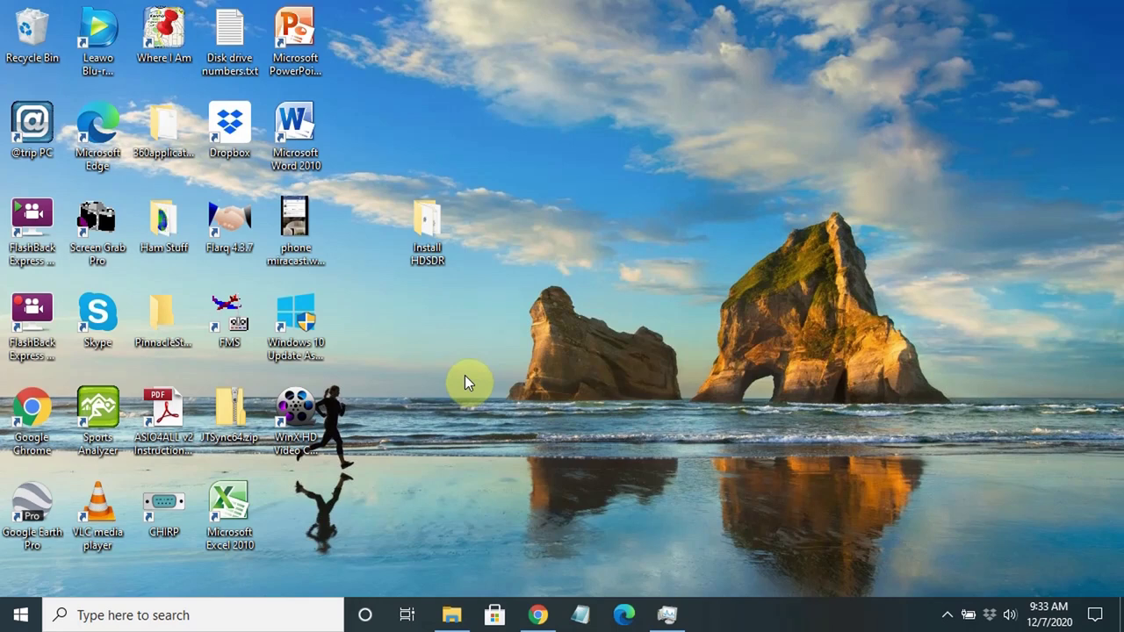
Step: Reopen the Install HDSDR folder from the desktop to show HDSDR_install.exe and the other installers
{"action": "double_click", "coordinate": [422, 227]}
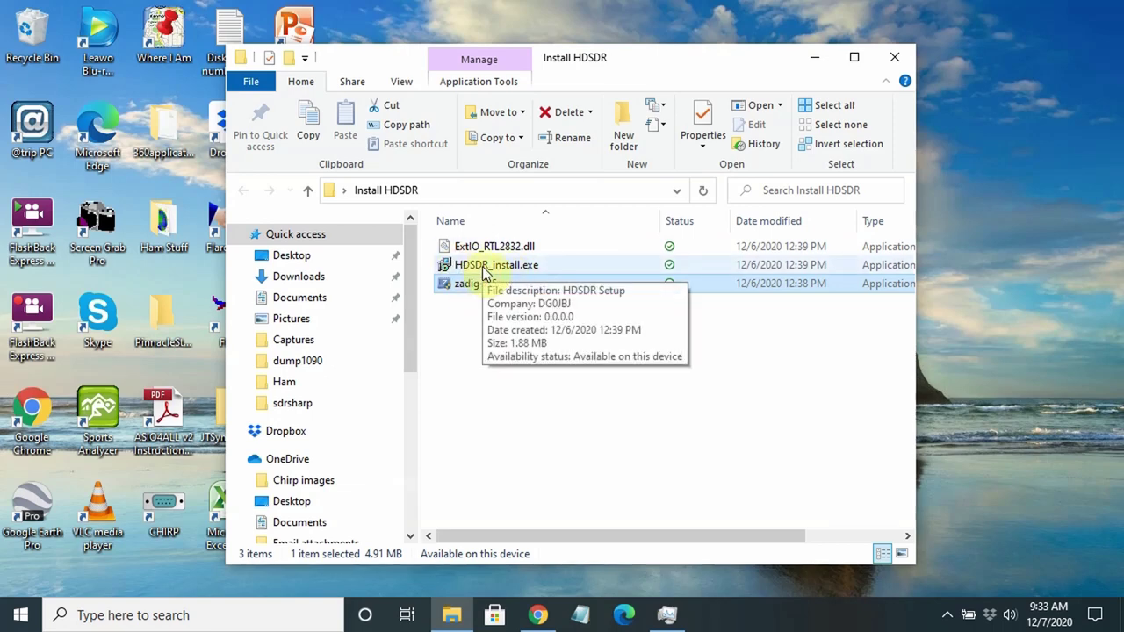
Step: Run HDSDR_install.exe, approve the UAC prompt, and accept the HDSDR 2.80 license agreement
{"action": "double_click", "coordinate": [483, 266]}
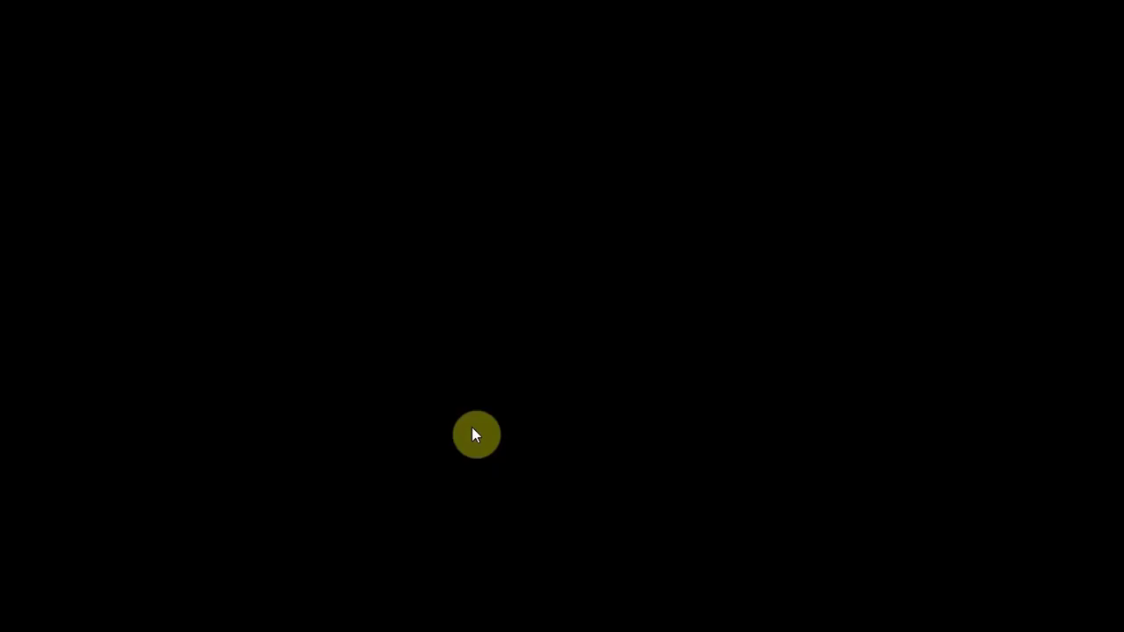
{"action": "left_click", "coordinate": [477, 434]}
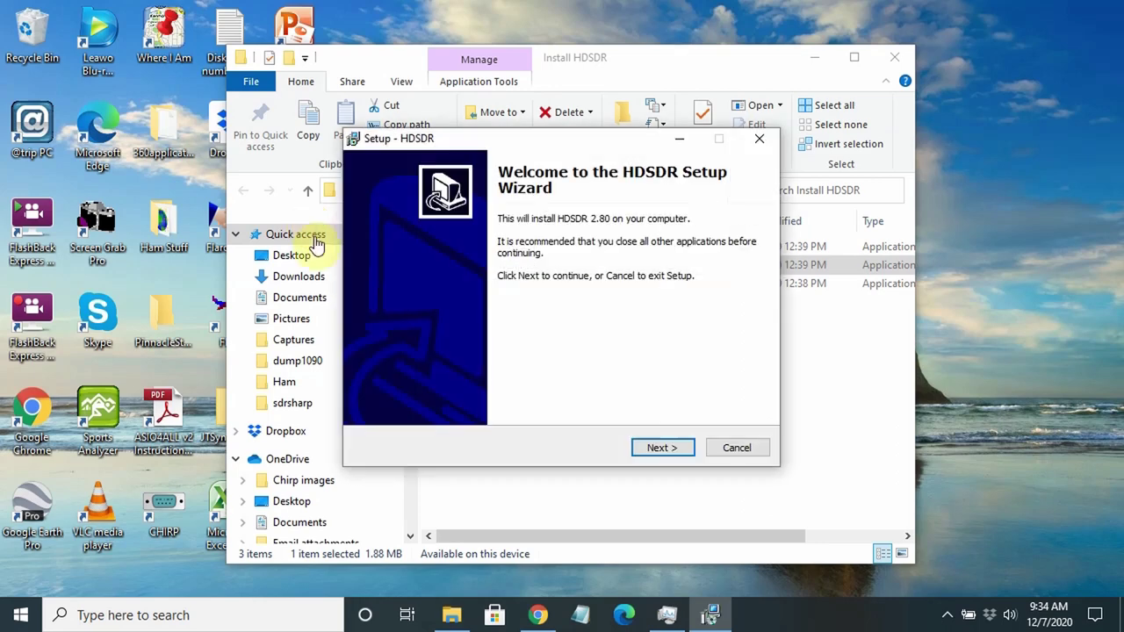
{"action": "left_click", "coordinate": [816, 58]}
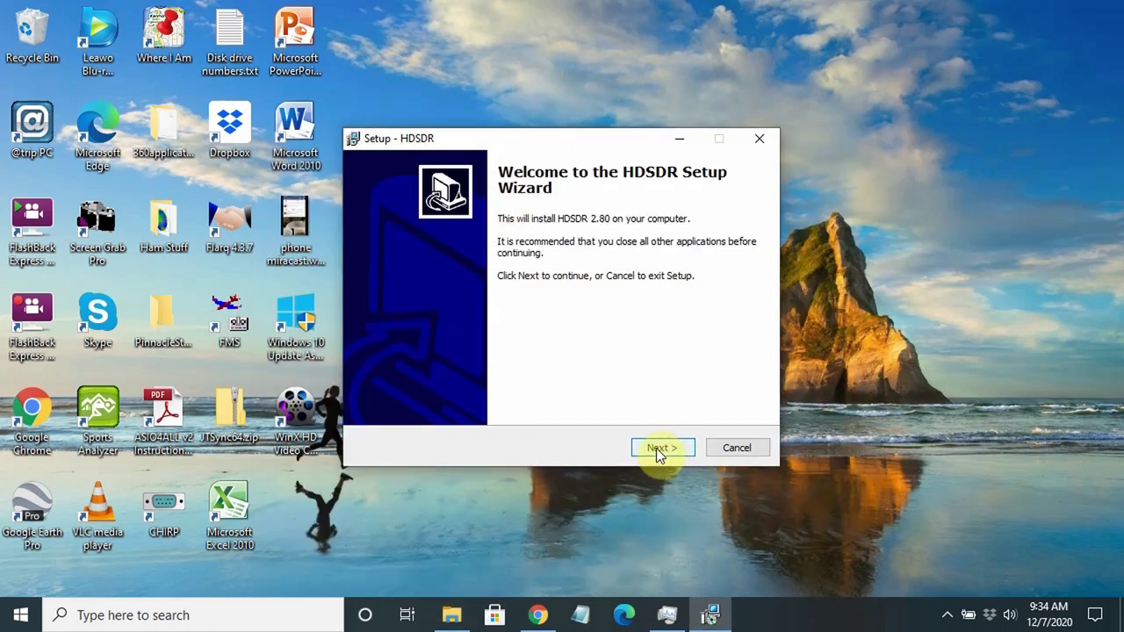
{"action": "left_click", "coordinate": [661, 448]}
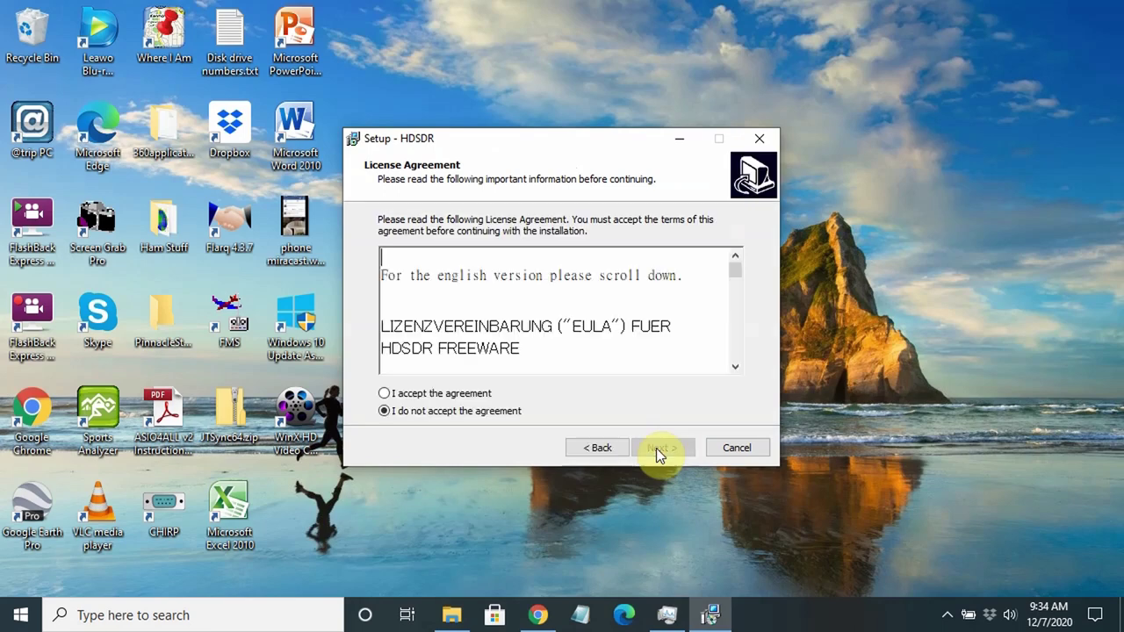
{"action": "scroll", "coordinate": [572, 294], "scroll_direction": "down", "scroll_amount": 3}
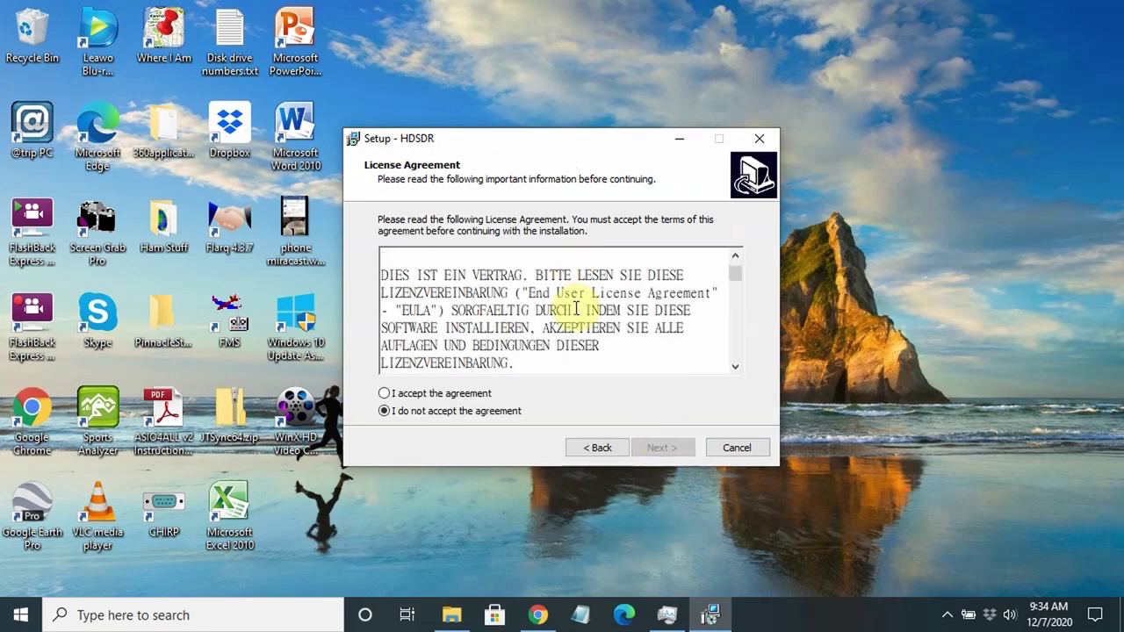
{"action": "scroll", "coordinate": [575, 341], "scroll_direction": "down", "scroll_amount": 6}
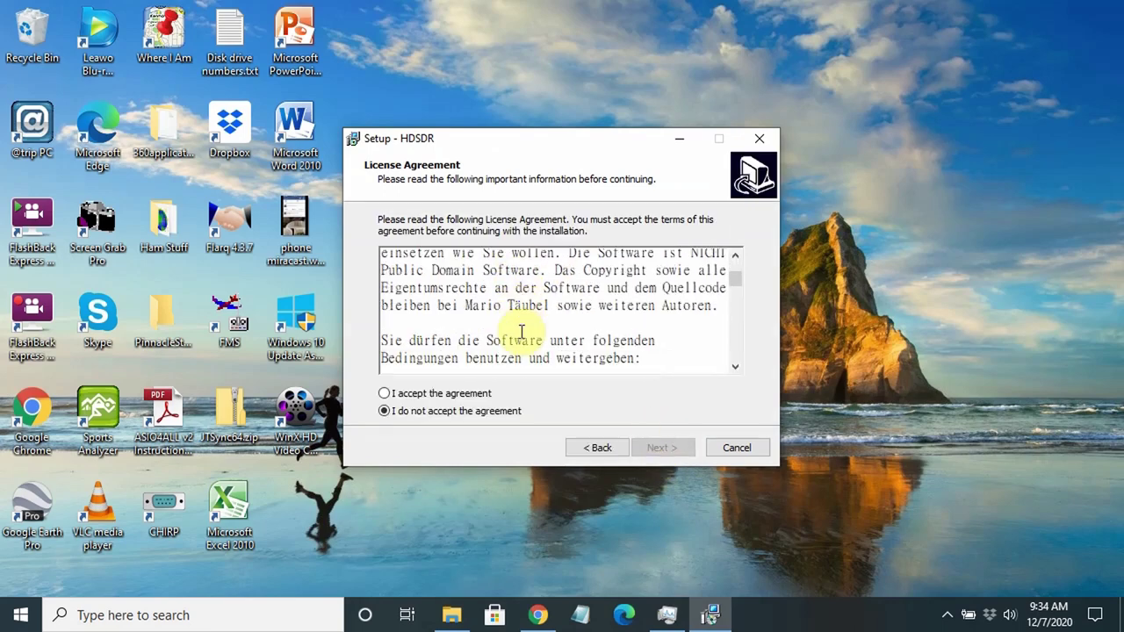
{"action": "scroll", "coordinate": [522, 332], "scroll_direction": "down", "scroll_amount": 5}
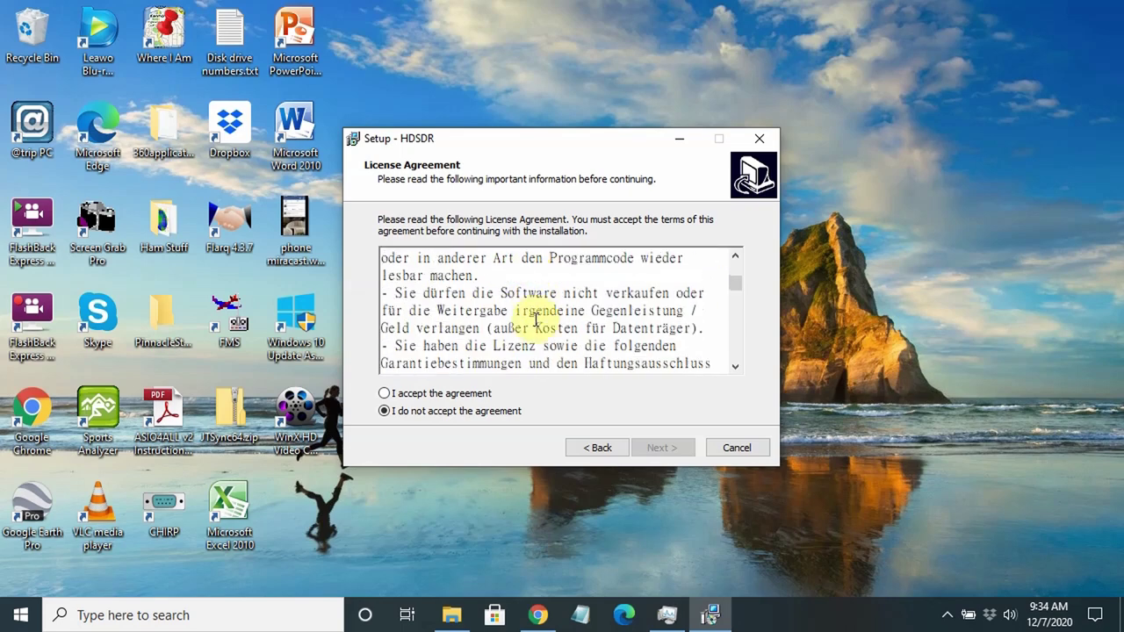
{"action": "left_click", "coordinate": [387, 394]}
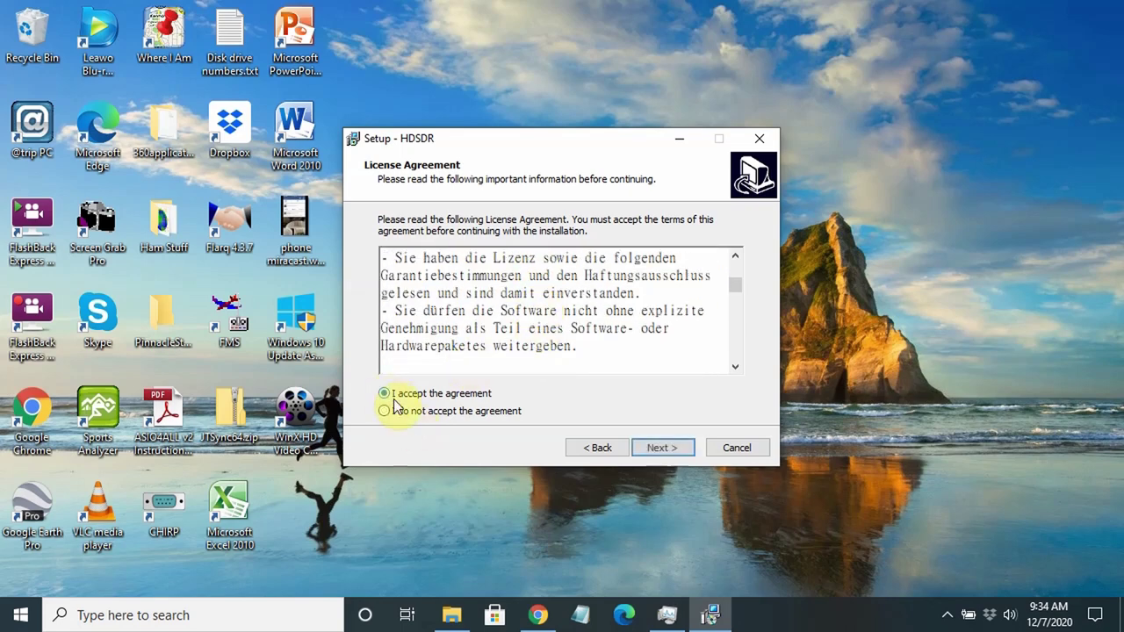
{"action": "left_click", "coordinate": [659, 448]}
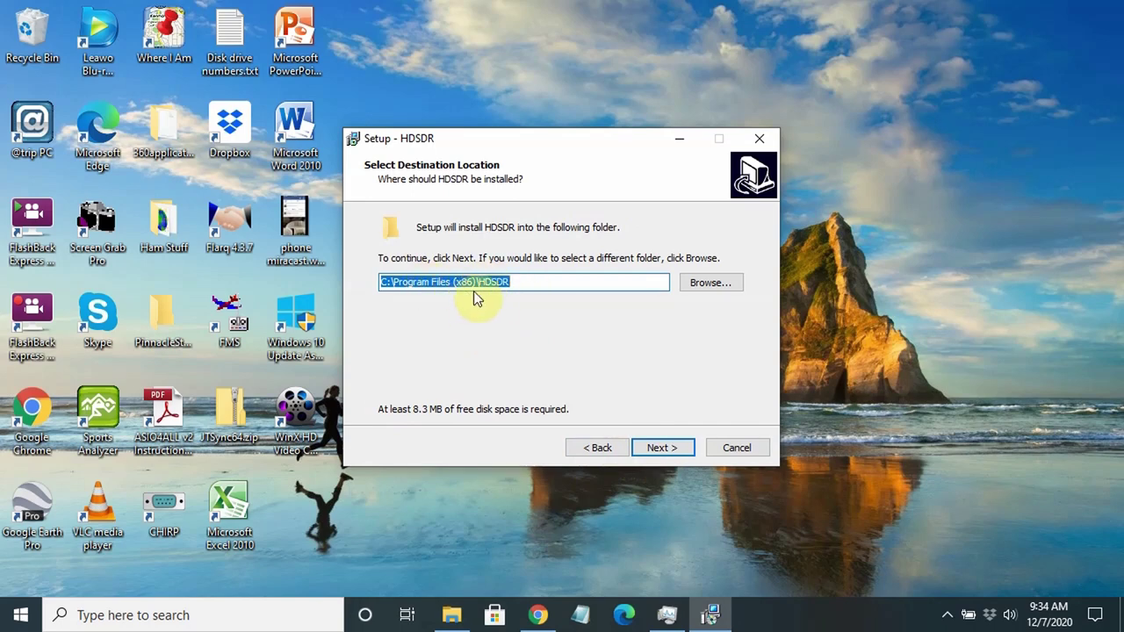
Step: Install HDSDR to C:\Program Files (x86)\HDSDR with a desktop icon, leaving Launch HDSDR unchecked
{"action": "left_click", "coordinate": [667, 448]}
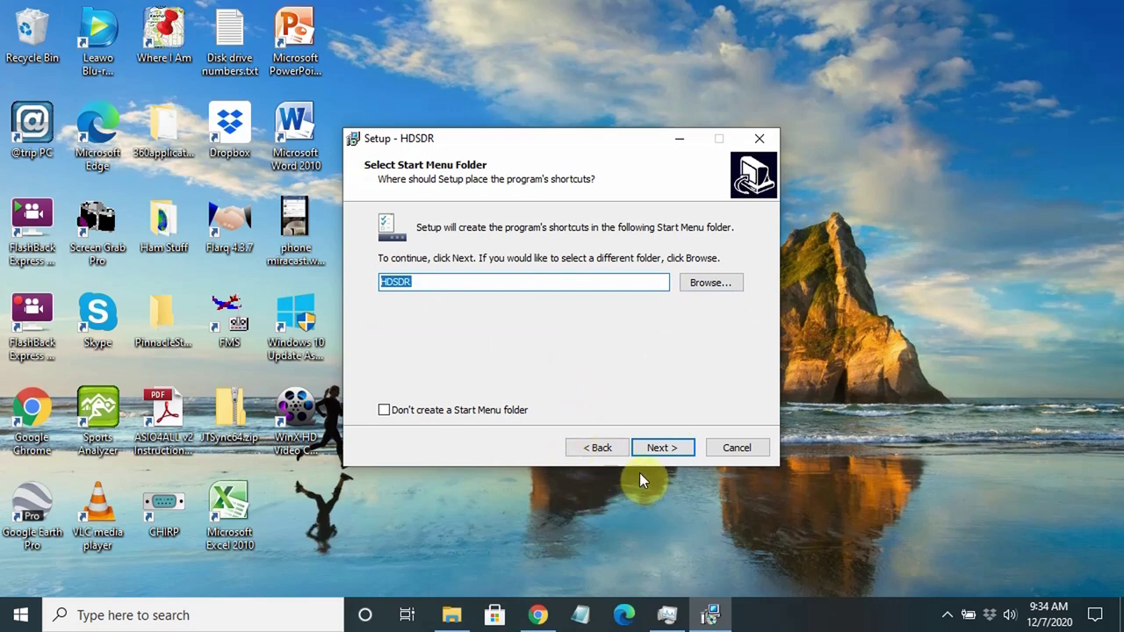
{"action": "left_click", "coordinate": [661, 446]}
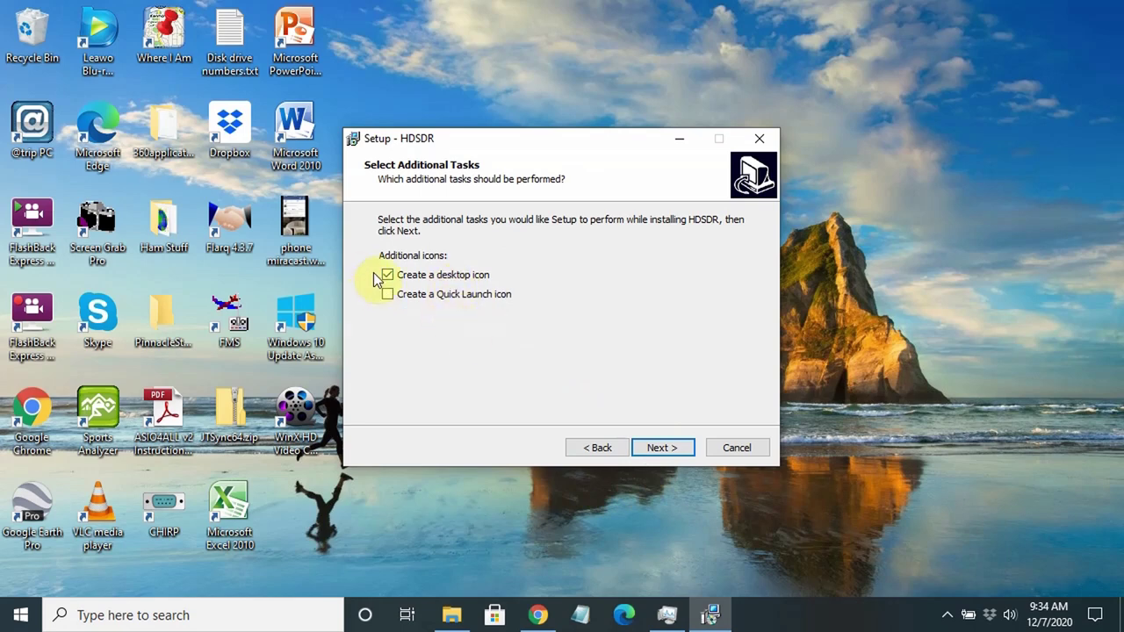
{"action": "left_click", "coordinate": [657, 450]}
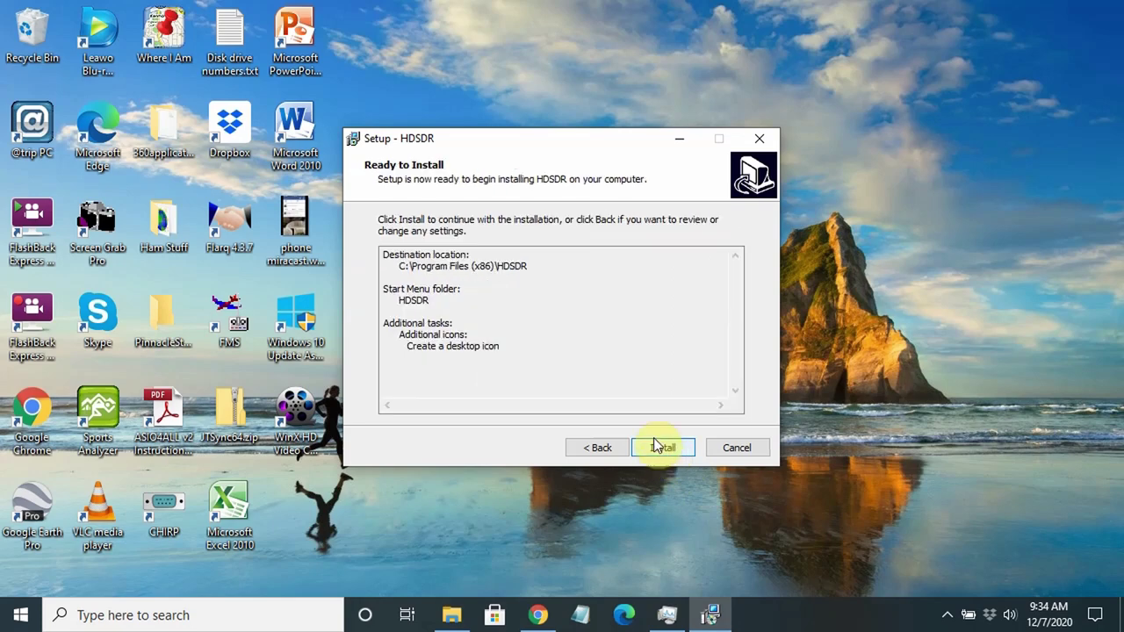
{"action": "left_click", "coordinate": [655, 448]}
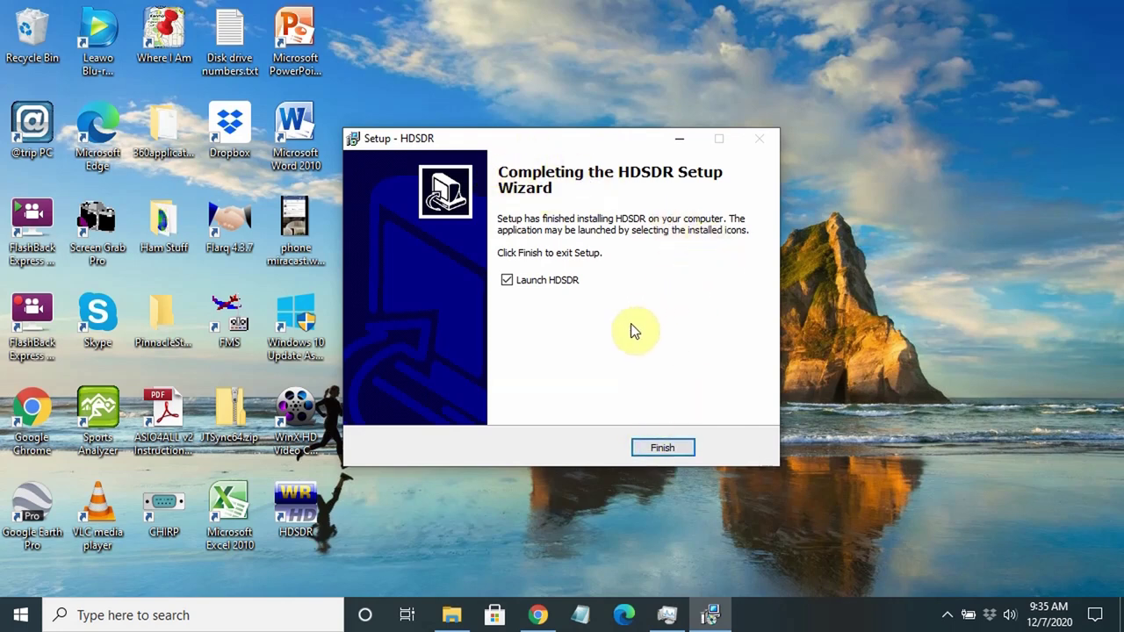
{"action": "left_click", "coordinate": [507, 281]}
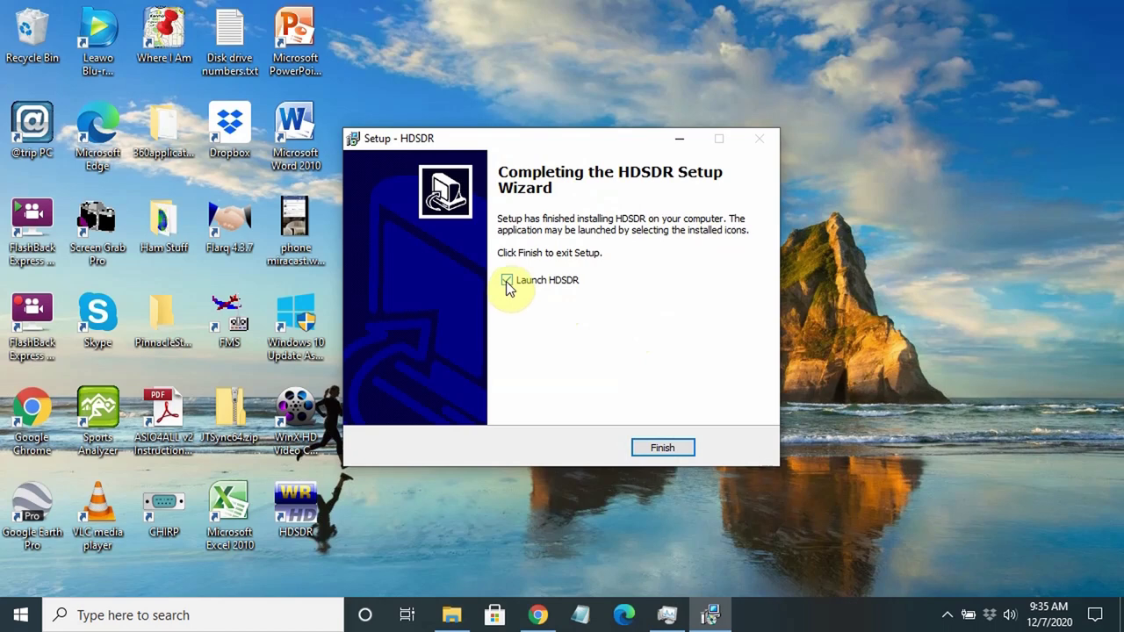
Step: Finish the HDSDR setup wizard without launching HDSDR
{"action": "left_click", "coordinate": [663, 449]}
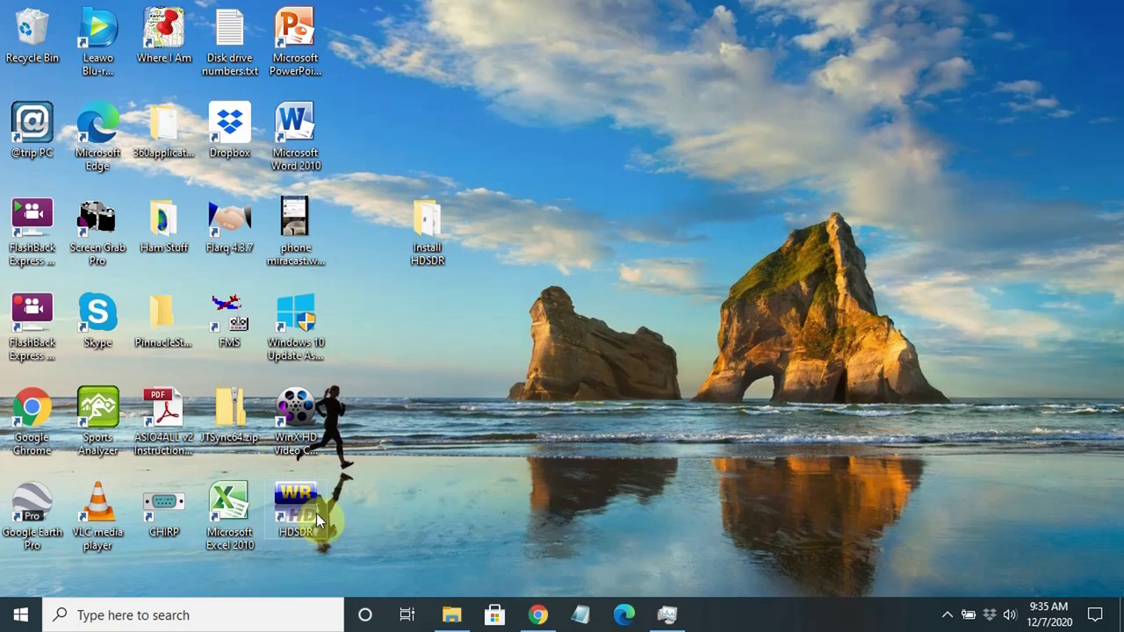
Step: Reopen the Install HDSDR folder from the desktop
{"action": "double_click", "coordinate": [430, 222]}
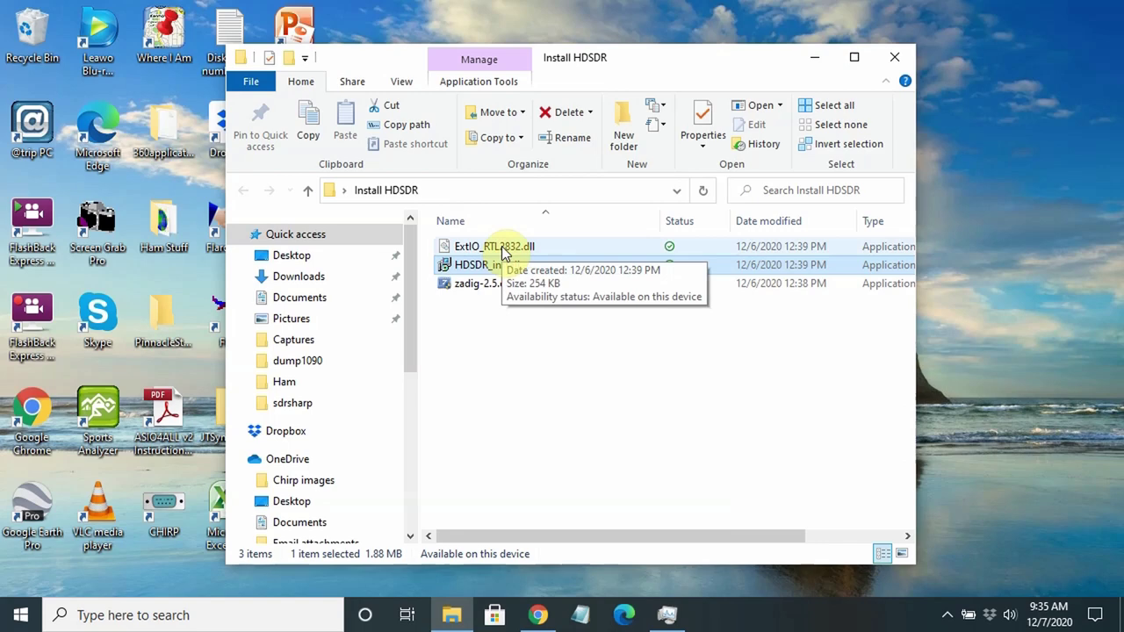
Step: Copy the ExtIO_RTL2832.dll file
{"action": "left_click", "coordinate": [505, 252]}
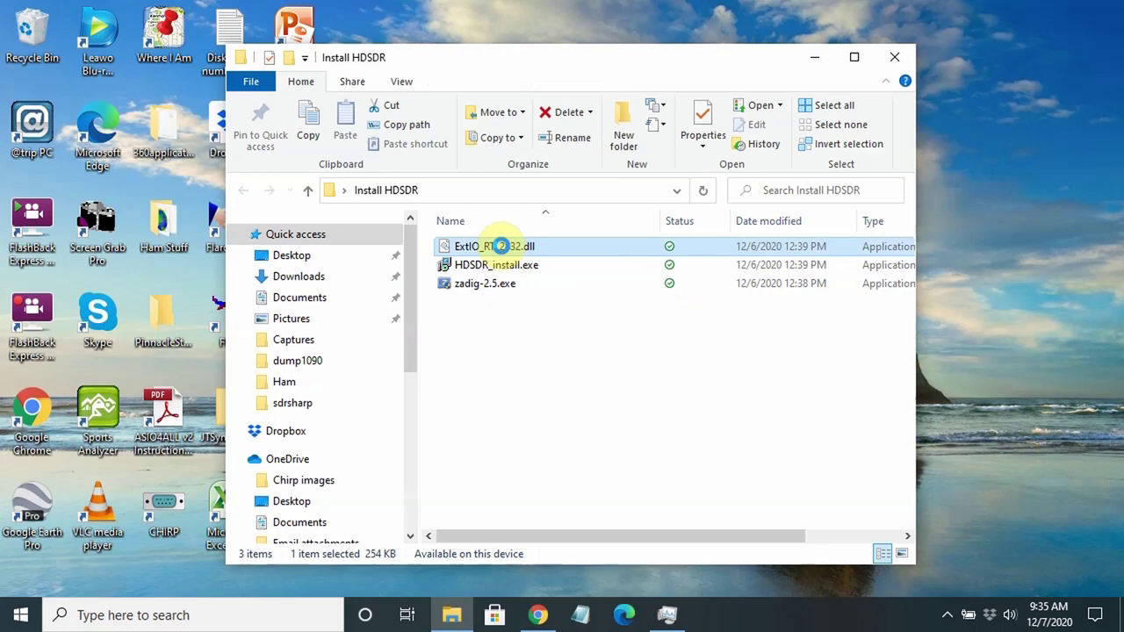
{"action": "right_click", "coordinate": [504, 249]}
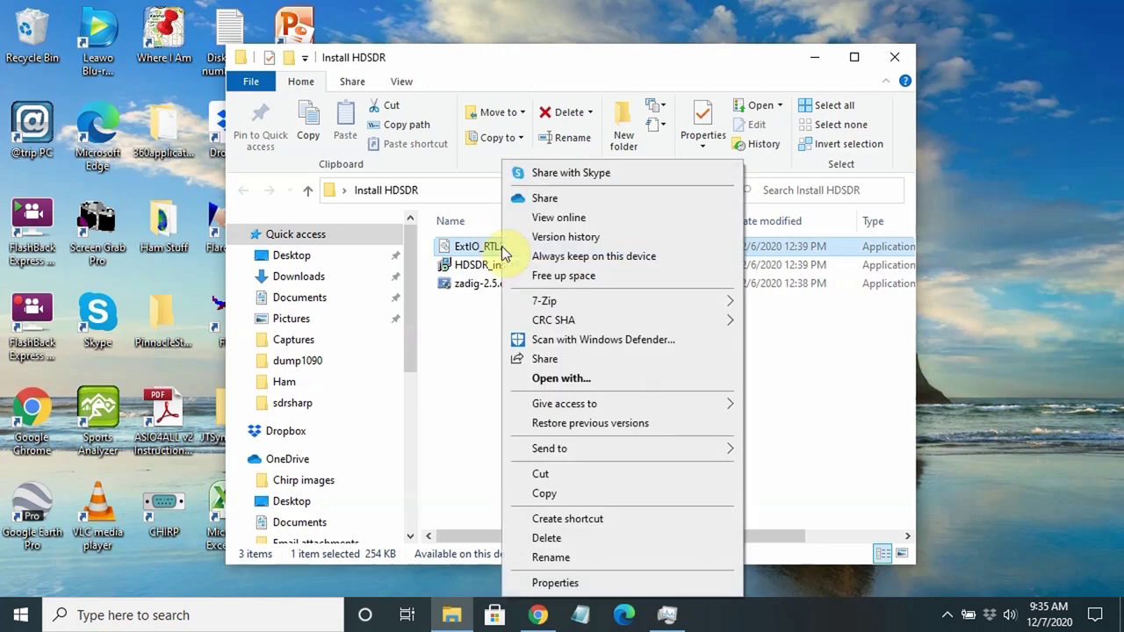
{"action": "left_click", "coordinate": [544, 495]}
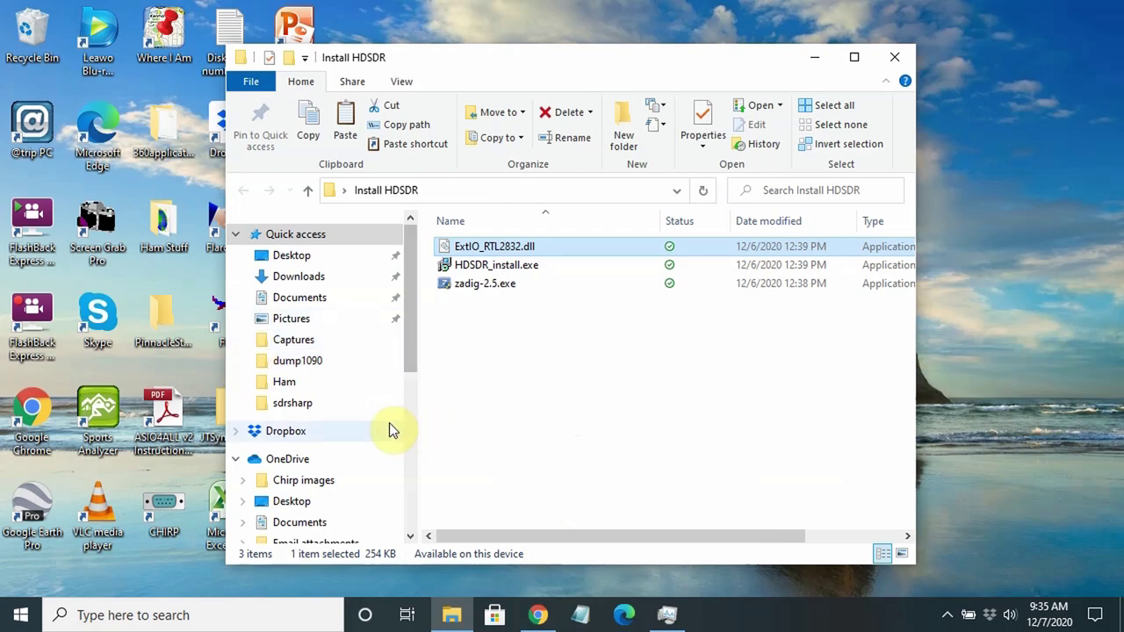
Step: Go to the C:\Program Files (x86)\HDSDR folder in the navigation pane
{"action": "left_click_drag", "start_coordinate": [411, 344], "coordinate": [427, 487]}
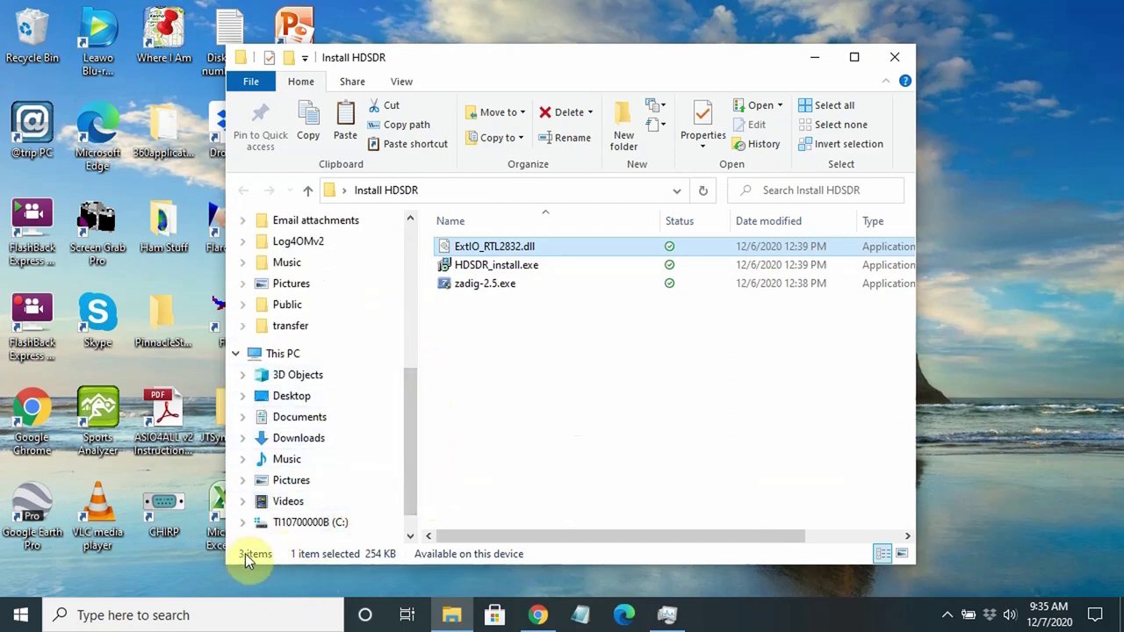
{"action": "left_click_drag", "start_coordinate": [406, 491], "coordinate": [413, 515]}
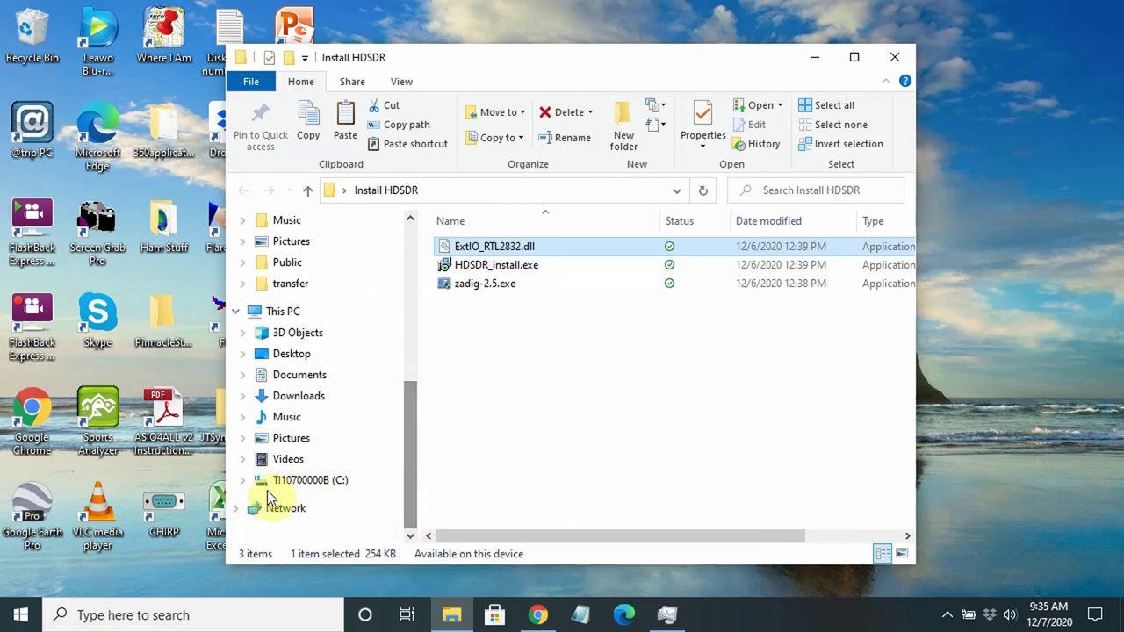
{"action": "left_click", "coordinate": [243, 482]}
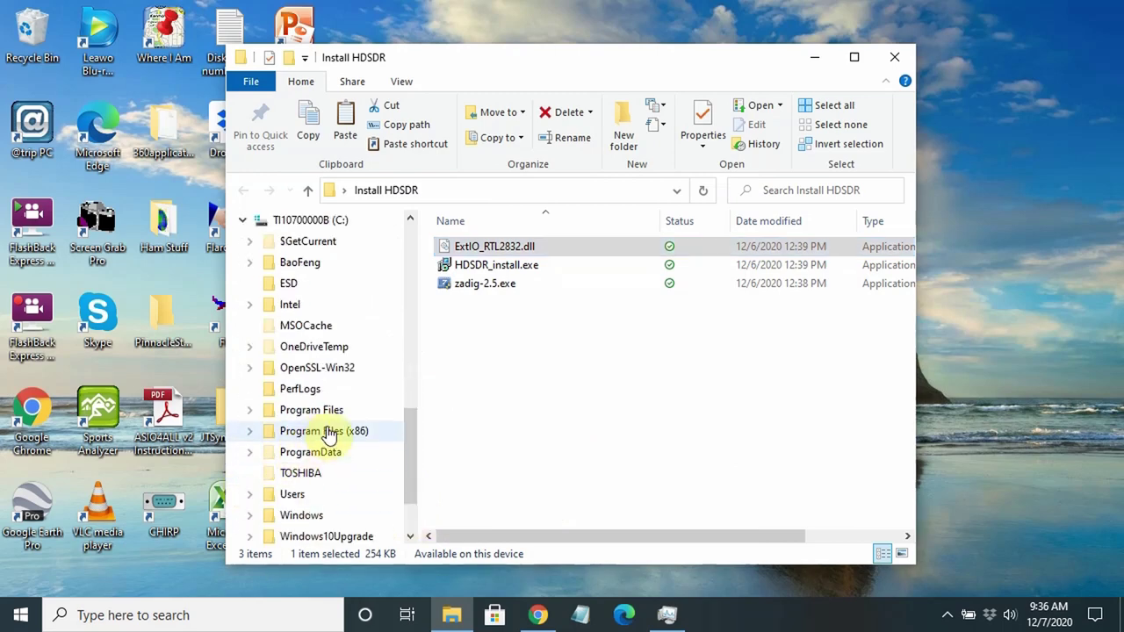
{"action": "left_click", "coordinate": [248, 433]}
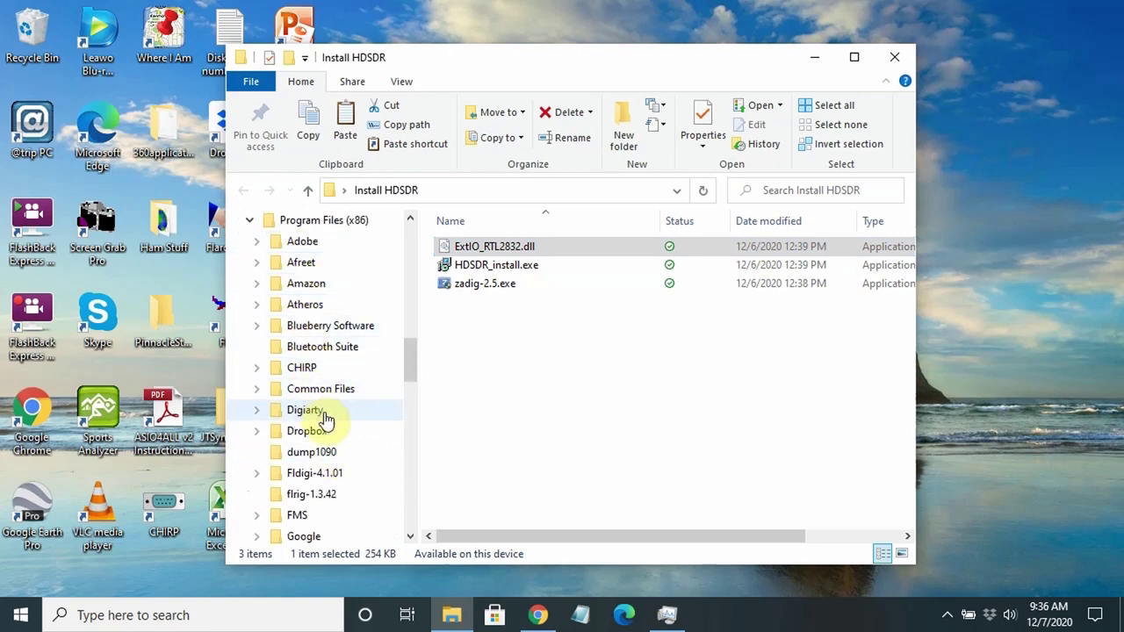
{"action": "scroll", "coordinate": [343, 474], "scroll_direction": "down", "scroll_amount": 2}
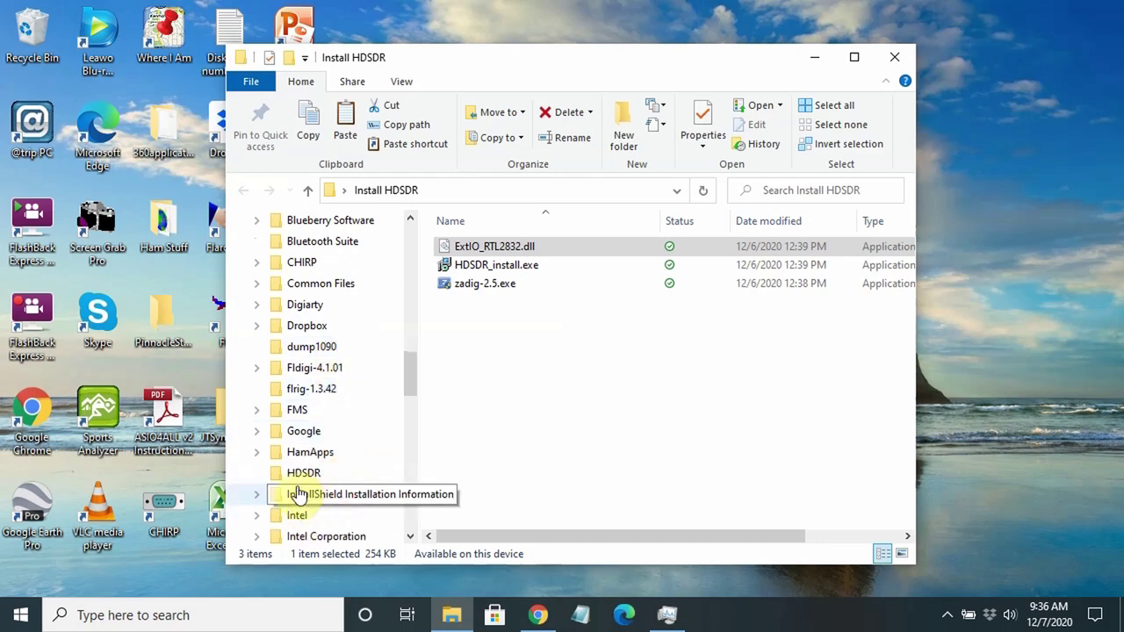
{"action": "left_click", "coordinate": [312, 473]}
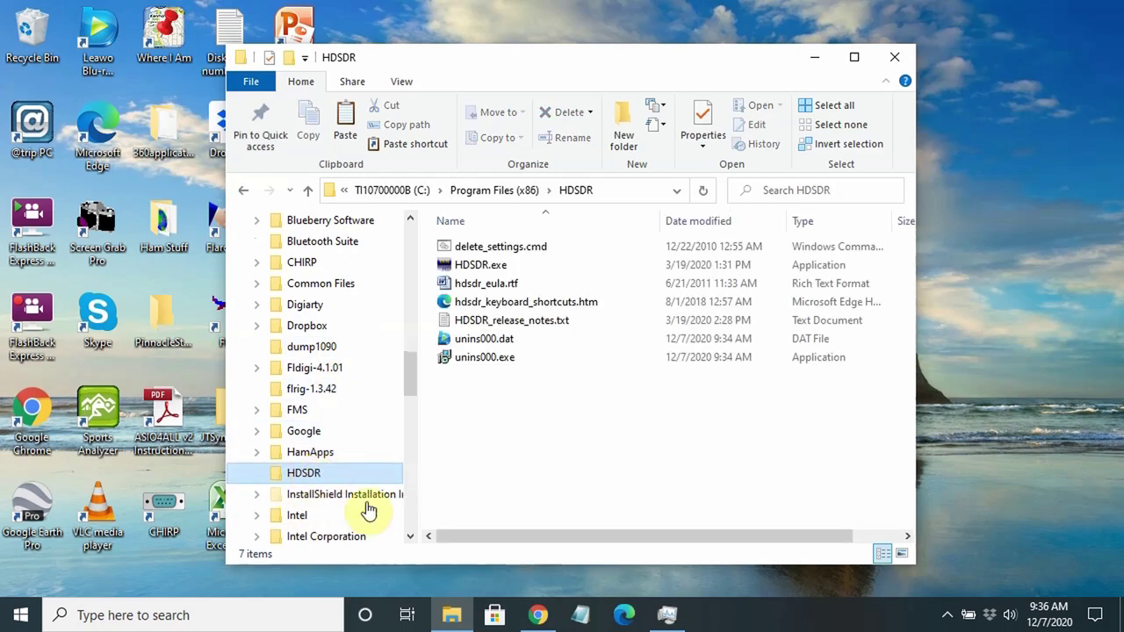
Step: Paste ExtIO_RTL2832.dll into the HDSDR folder, approving the administrator access prompt
{"action": "left_click", "coordinate": [476, 415]}
{"action": "right_click", "coordinate": [484, 414]}
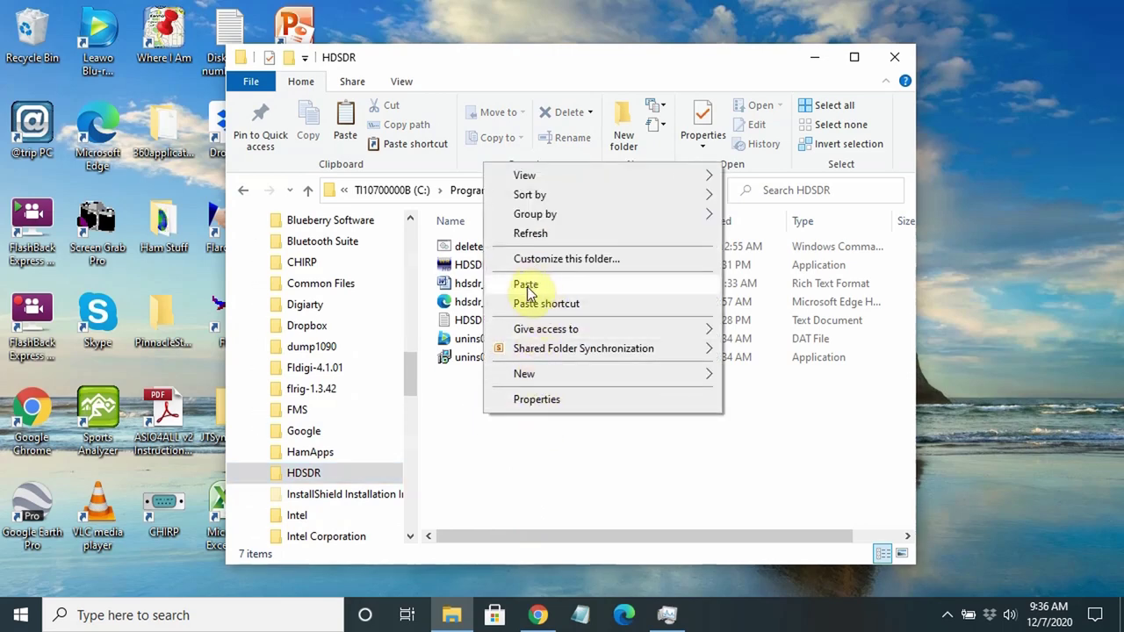
{"action": "left_click", "coordinate": [532, 284]}
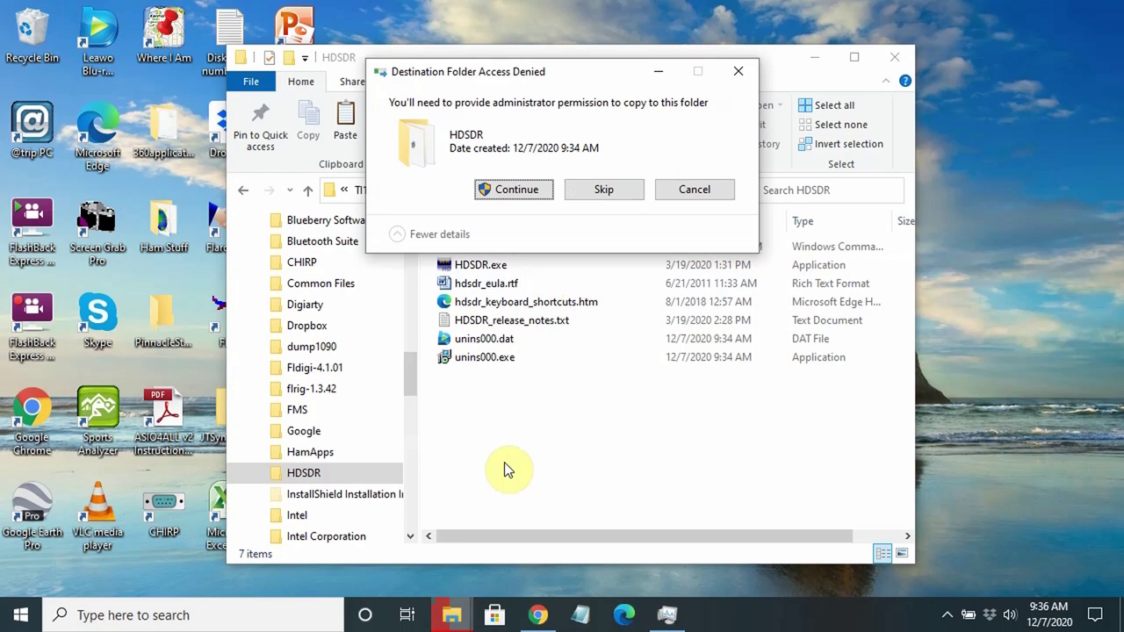
{"action": "left_click", "coordinate": [515, 192]}
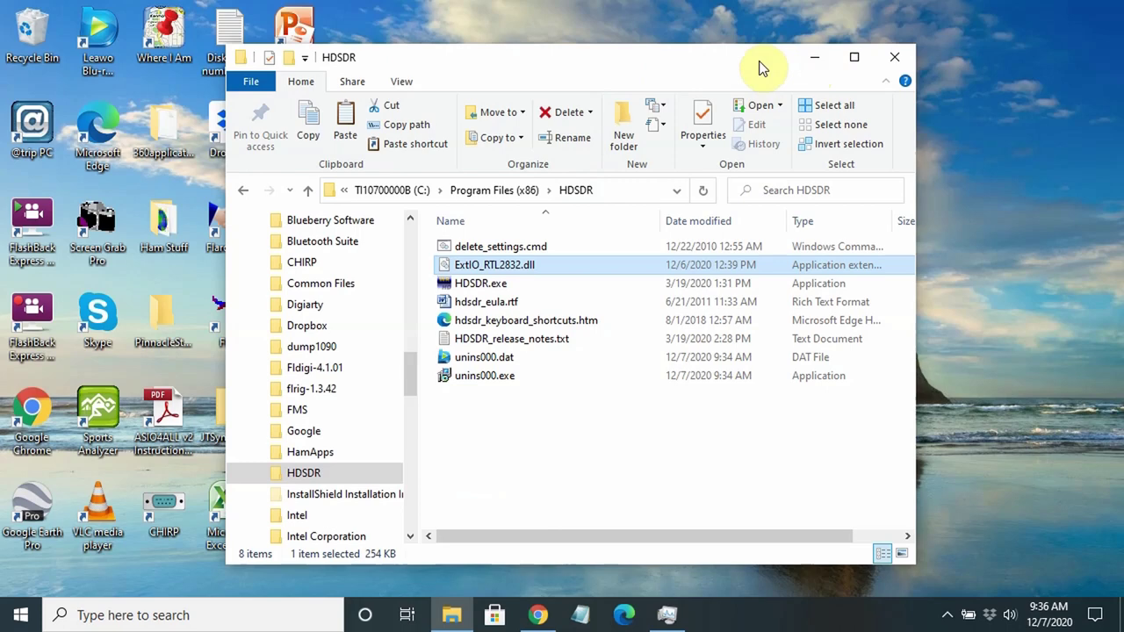
{"action": "left_click_drag", "start_coordinate": [761, 68], "coordinate": [765, 67]}
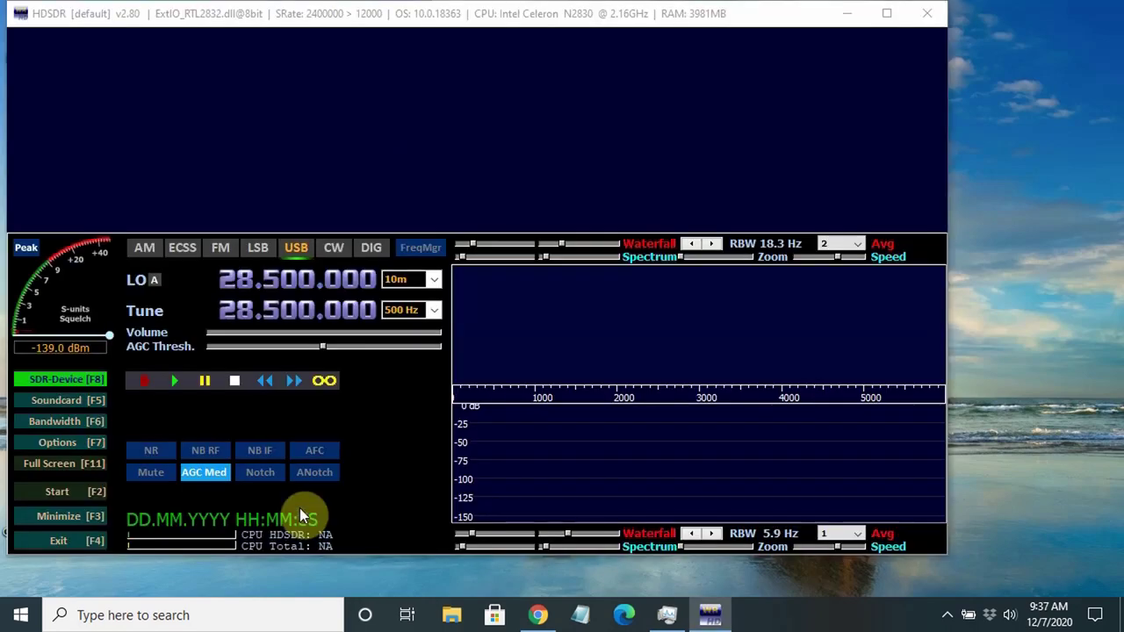
Step: Start receiving on 28.500 MHz, widen the HDSDR window, mute the volume and open the RTL dongle settings
{"action": "key", "text": "F2"}
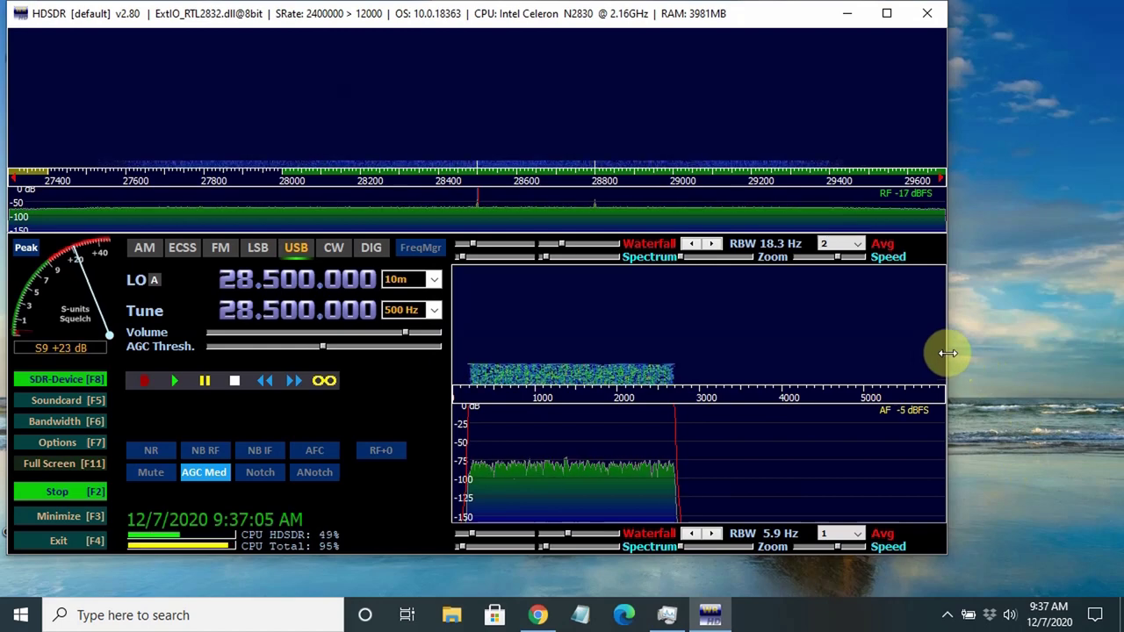
{"action": "left_click_drag", "start_coordinate": [1004, 343], "coordinate": [1108, 349]}
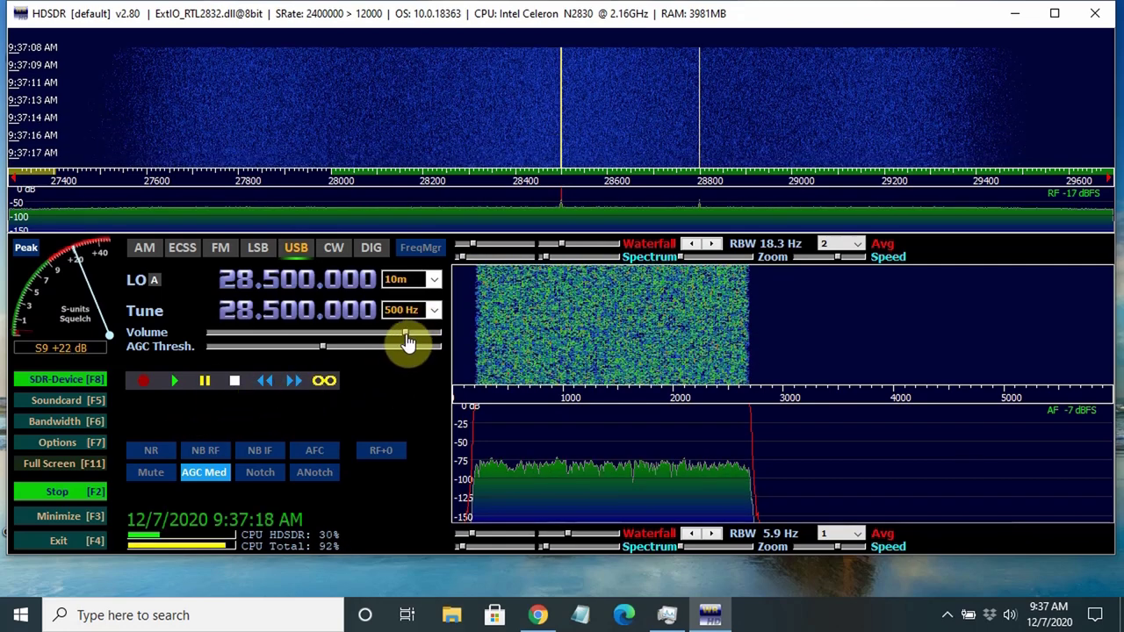
{"action": "left_click_drag", "start_coordinate": [379, 340], "coordinate": [211, 343]}
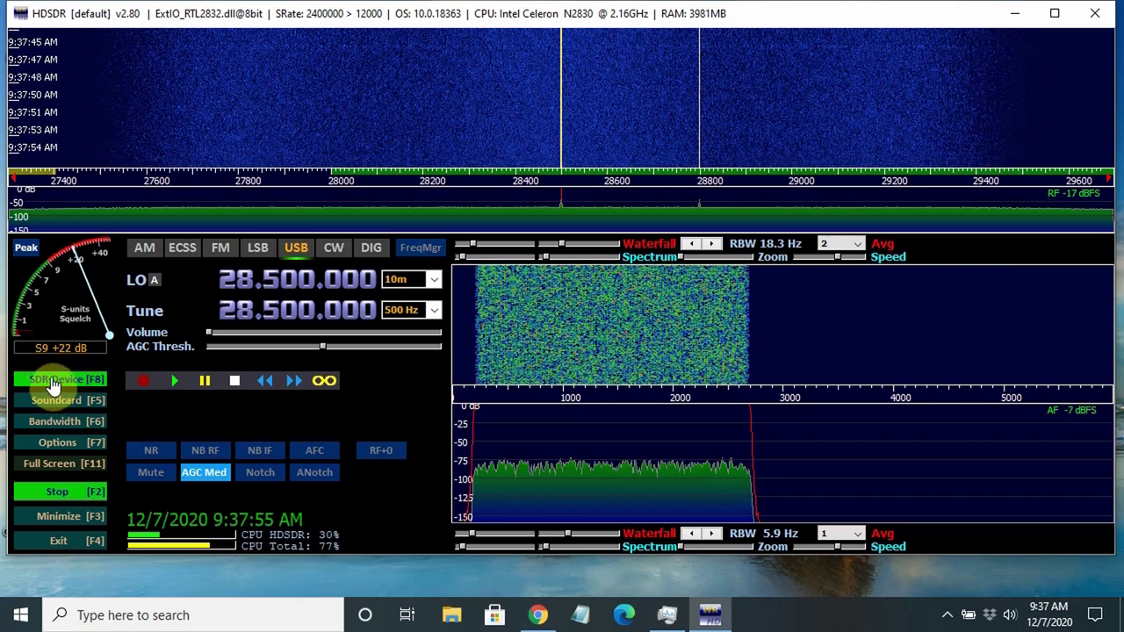
{"action": "left_click", "coordinate": [53, 382]}
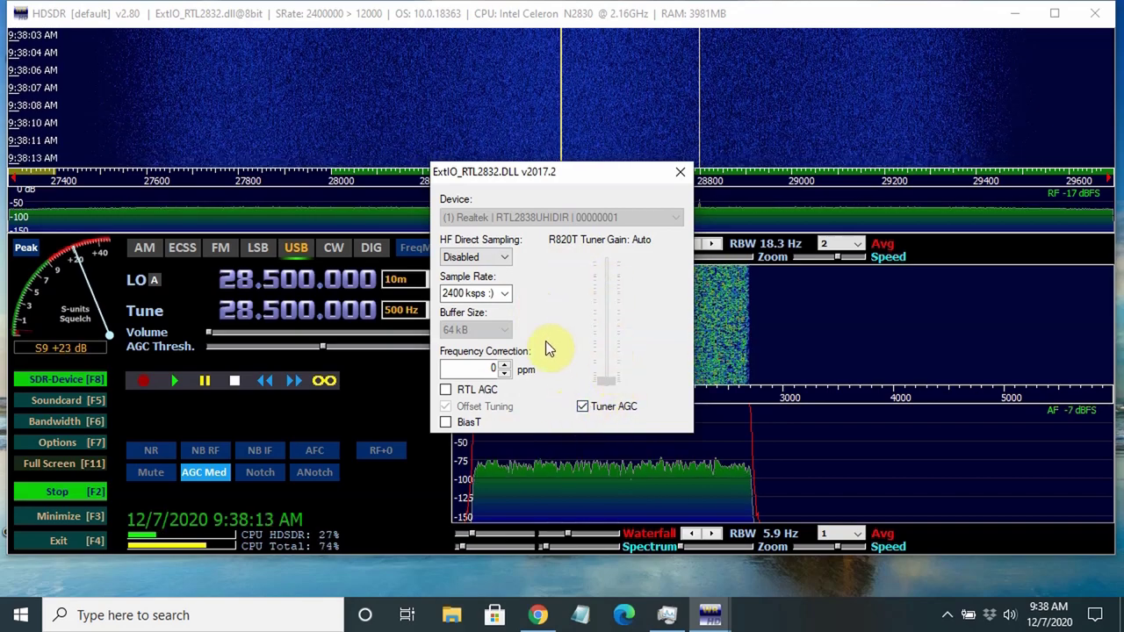
{"action": "left_click", "coordinate": [506, 294]}
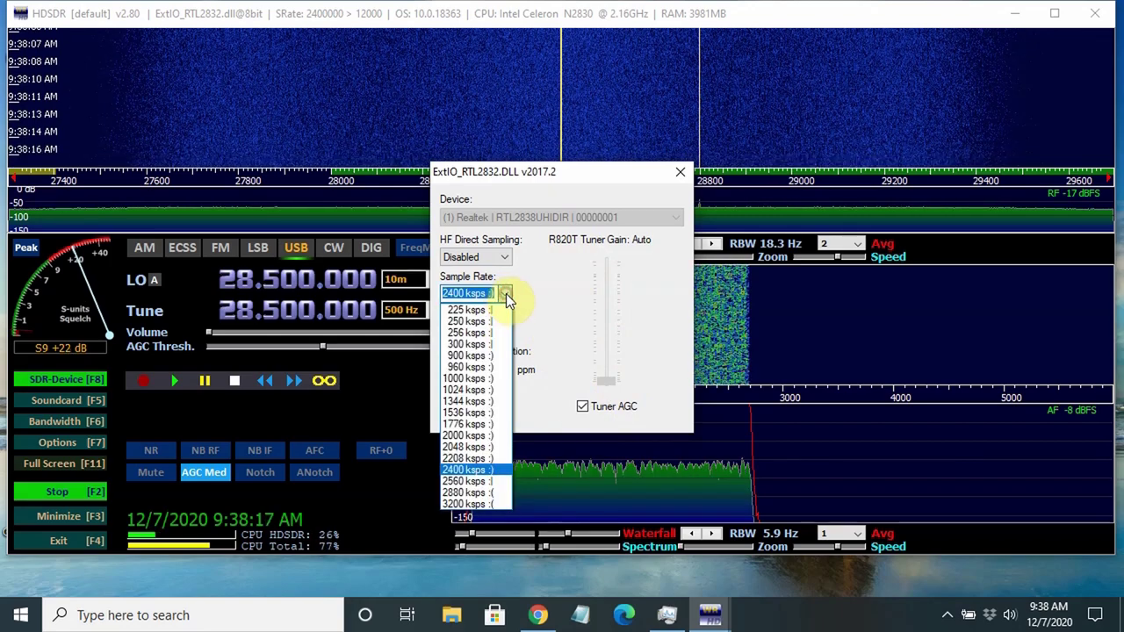
{"action": "left_click", "coordinate": [506, 294]}
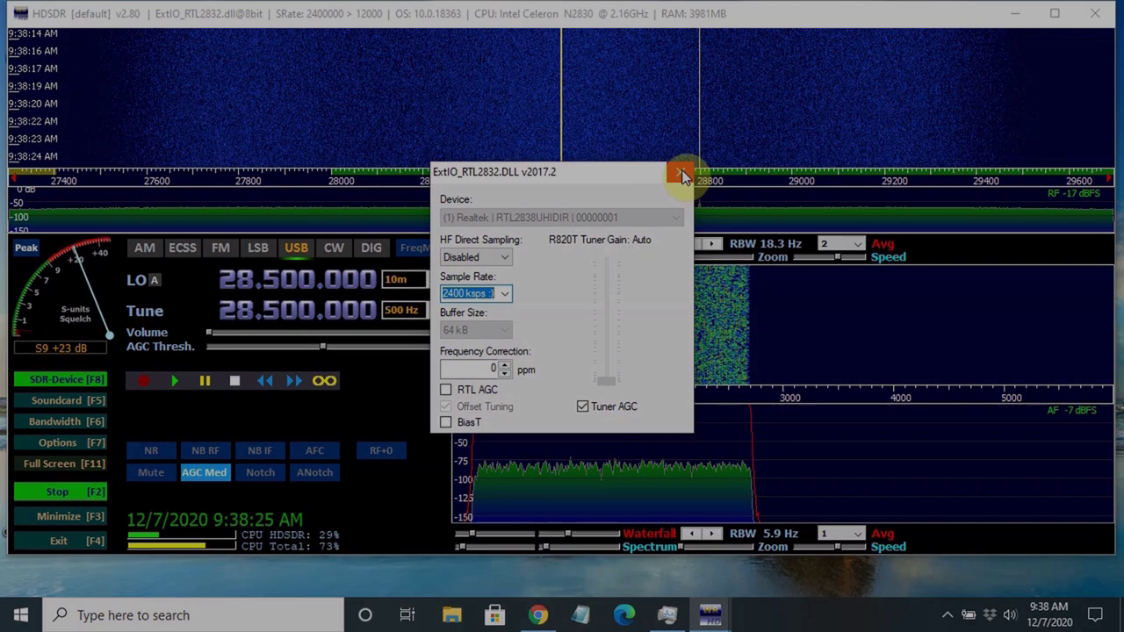
{"action": "left_click", "coordinate": [680, 171]}
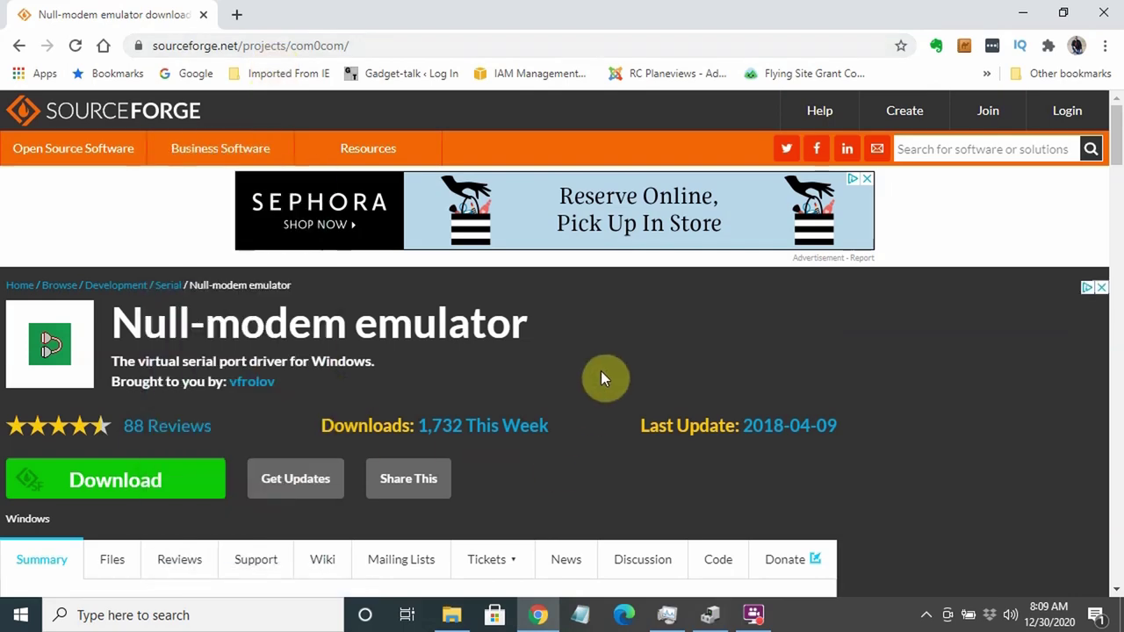
Step: Download com0com-3.0.0.0-i386-and-x64-signed.zip from SourceForge's Files > com0com > 3.0.0.0 folder
{"action": "scroll", "coordinate": [599, 372], "scroll_direction": "down", "scroll_amount": 2}
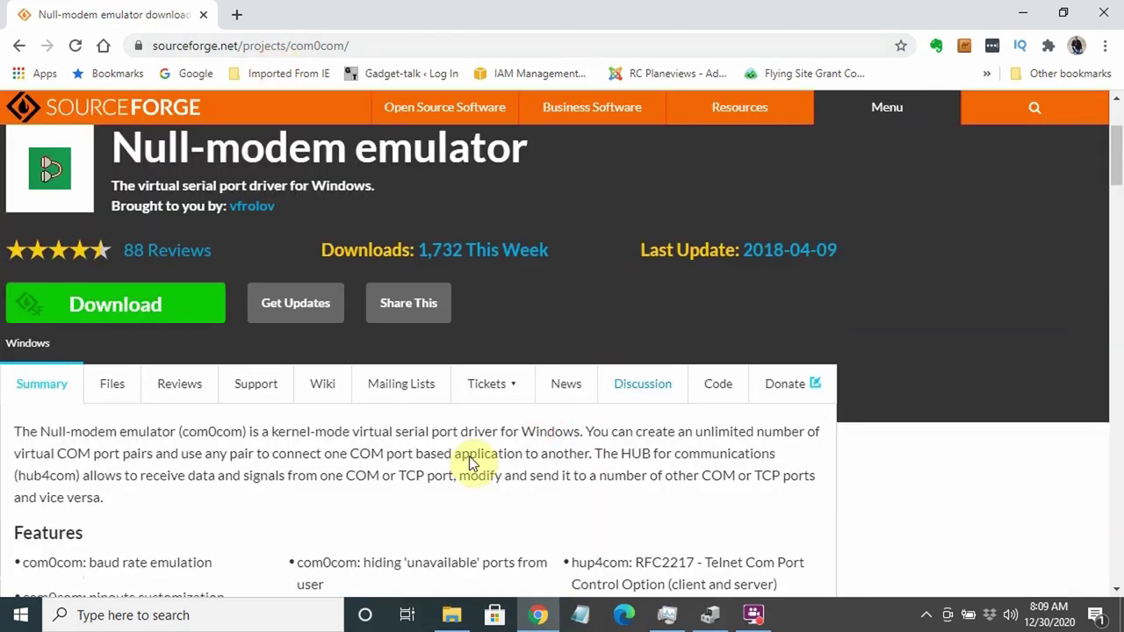
{"action": "left_click", "coordinate": [116, 386]}
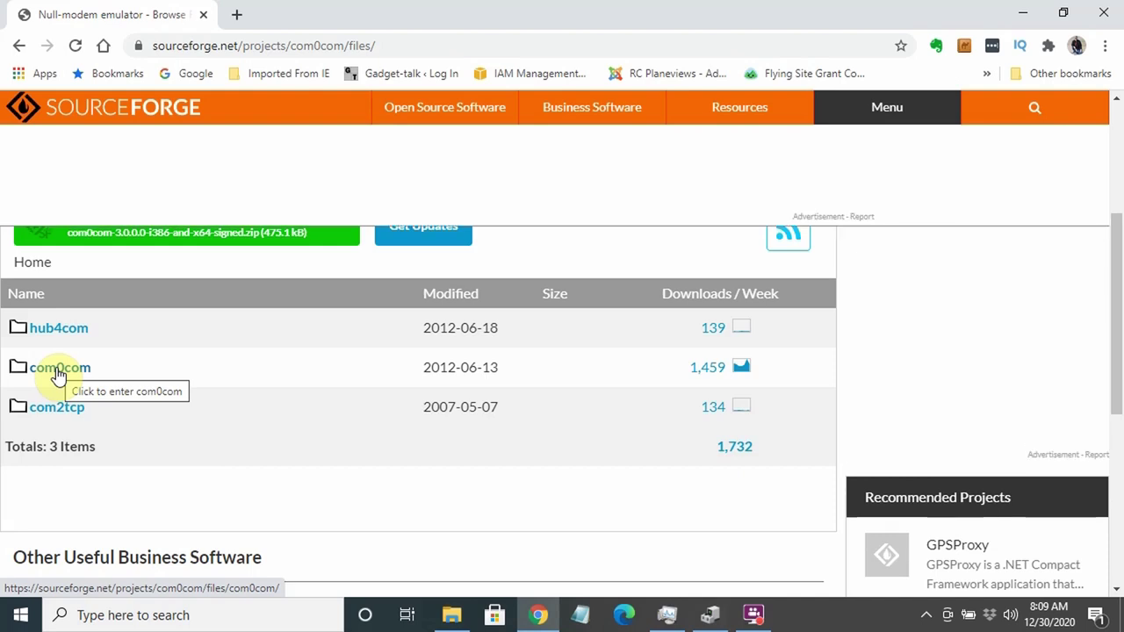
{"action": "left_click", "coordinate": [58, 369]}
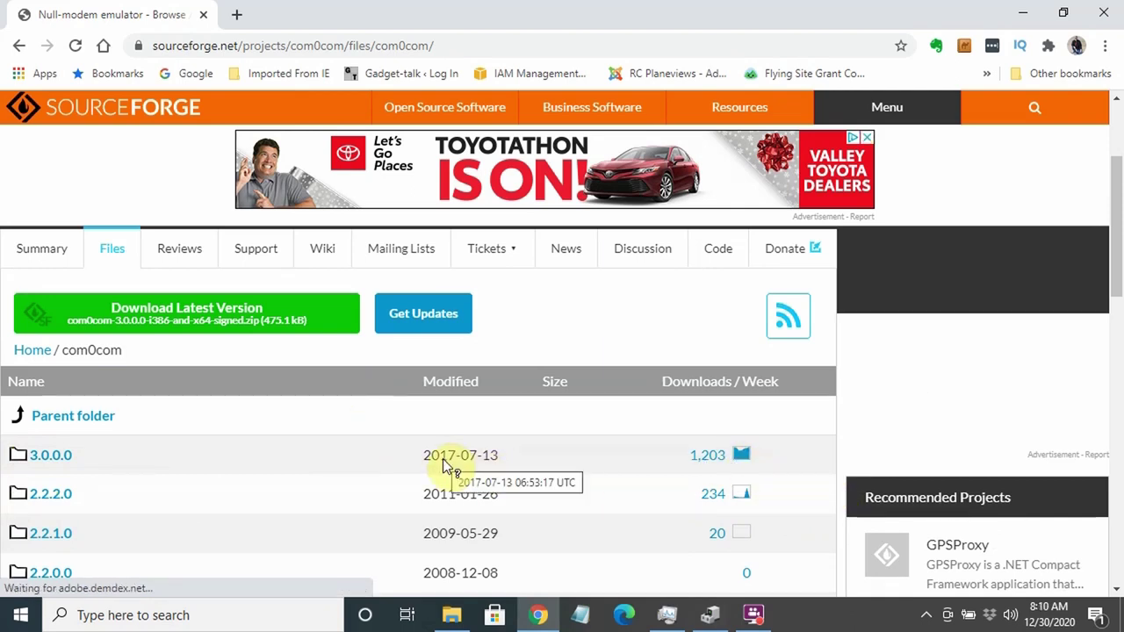
{"action": "left_click", "coordinate": [38, 457]}
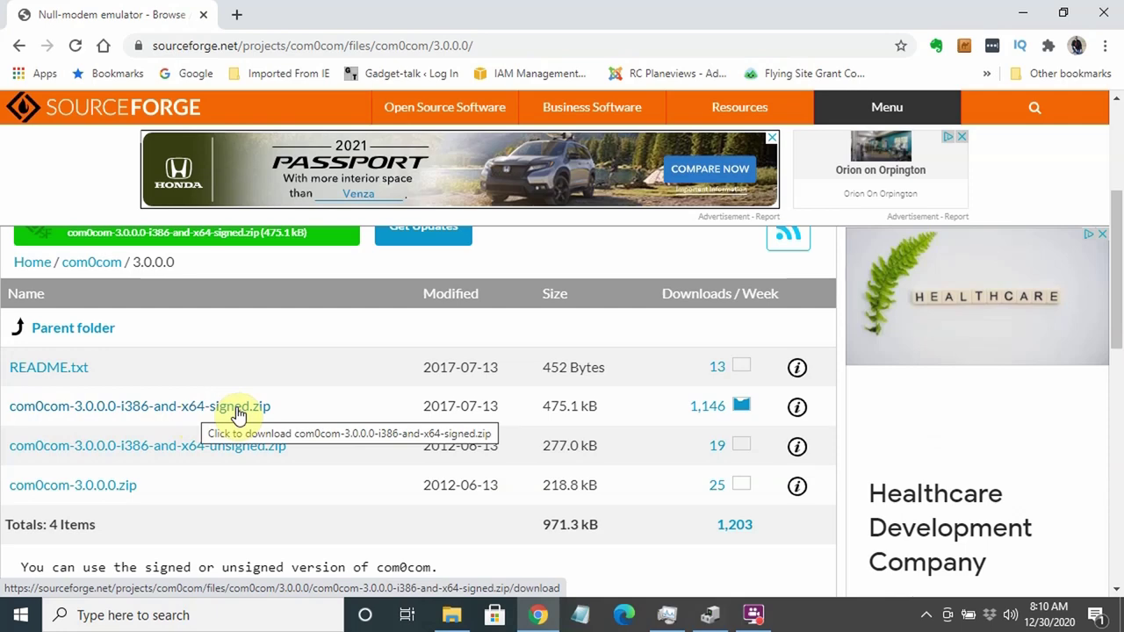
{"action": "left_click", "coordinate": [237, 410]}
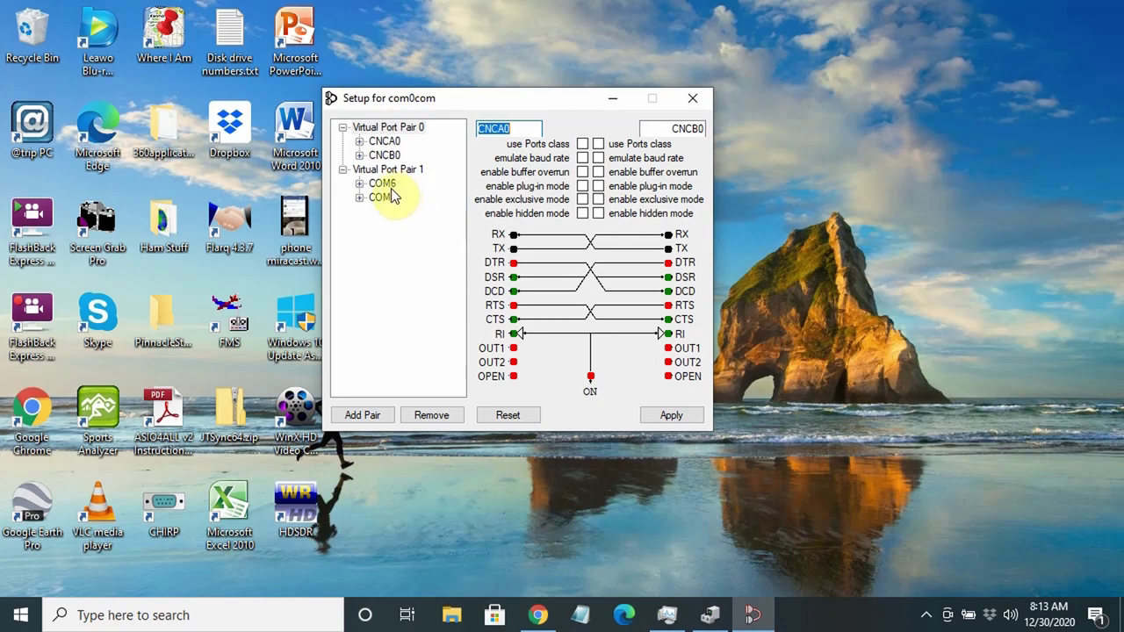
Step: Close the com0com setup window with the new COM6 port pair
{"action": "left_click", "coordinate": [693, 98]}
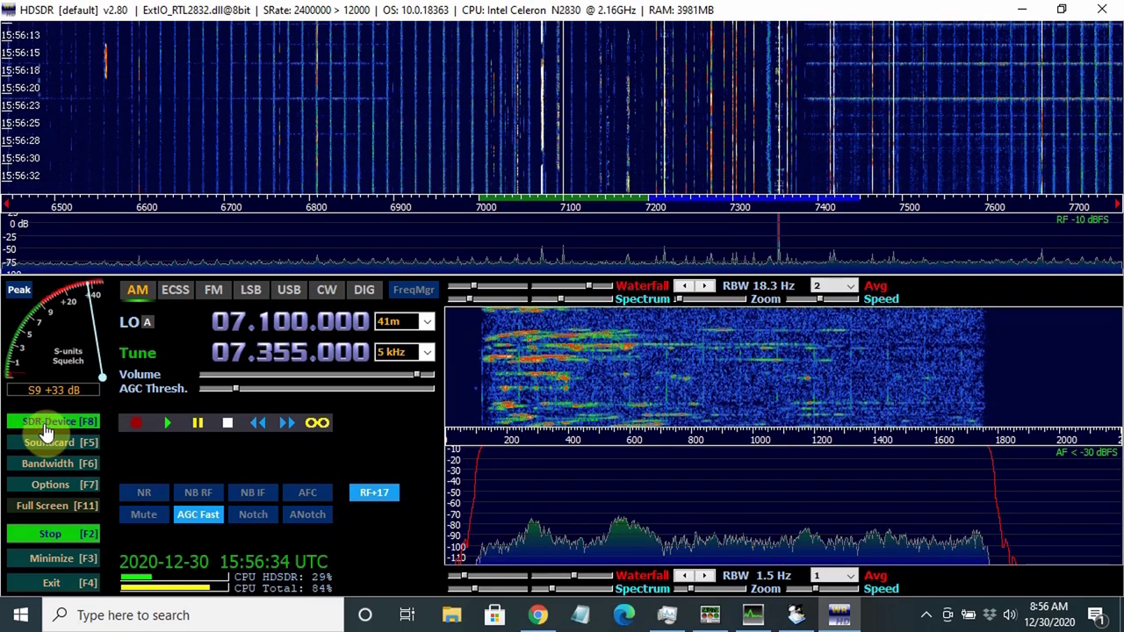
Step: Open the RTL2832 receiver's device settings in HDSDR
{"action": "left_click", "coordinate": [46, 430]}
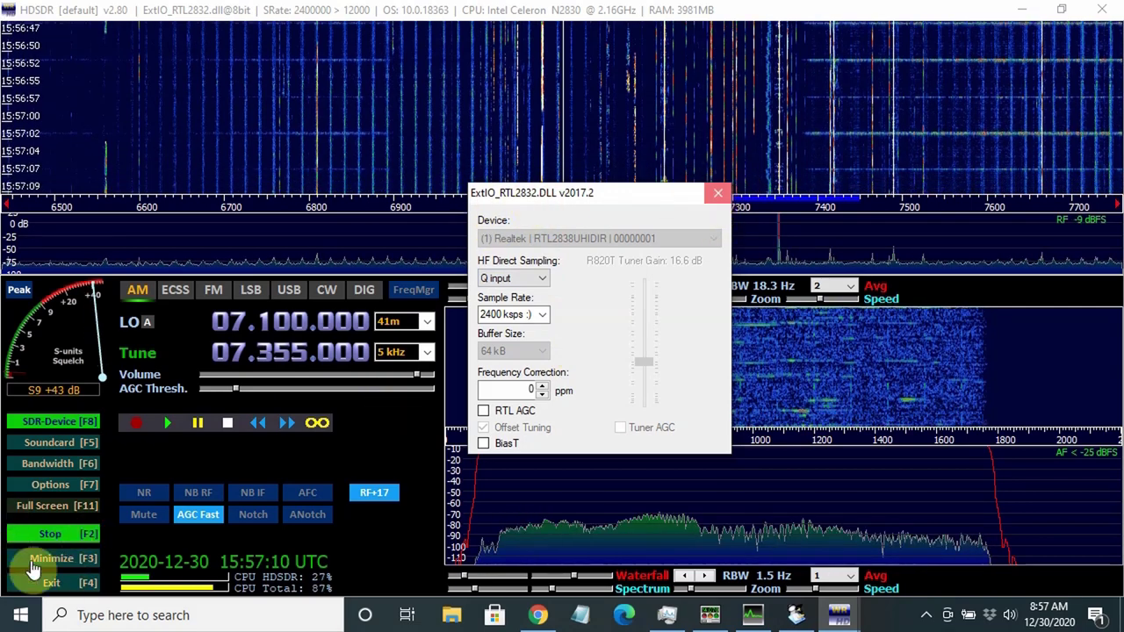
Step: Close the ExtIO_RTL2832 settings after confirming Q-input direct sampling at 2400 ksps
{"action": "left_click", "coordinate": [32, 575]}
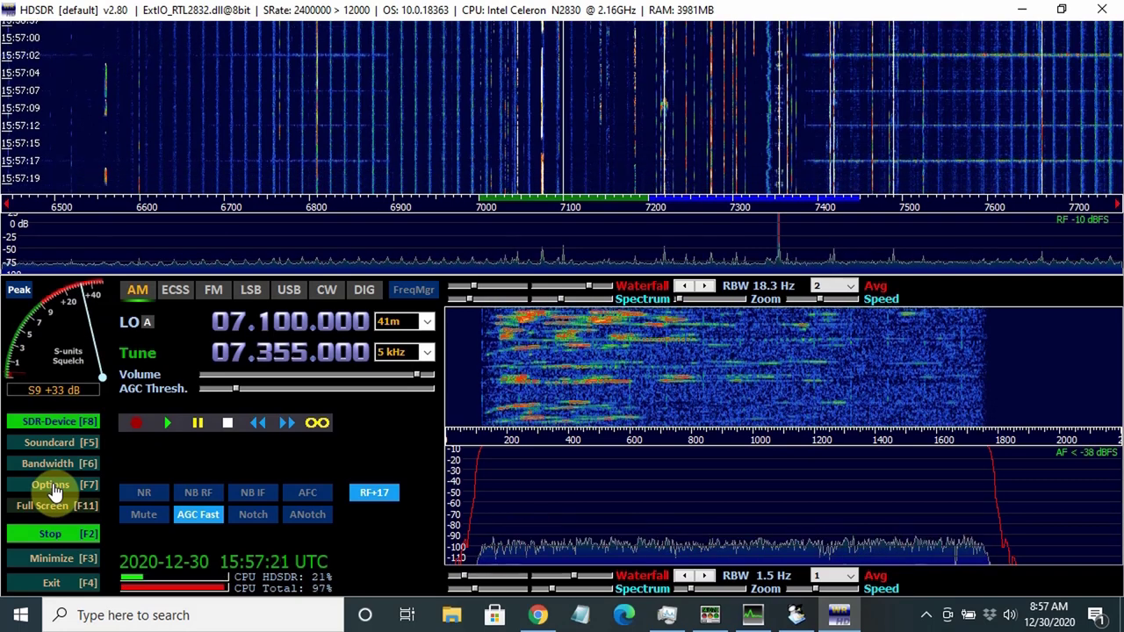
Step: Open the Omni-Rig settings through Options > CAT to Radio (Omni-Rig)
{"action": "left_click", "coordinate": [53, 483]}
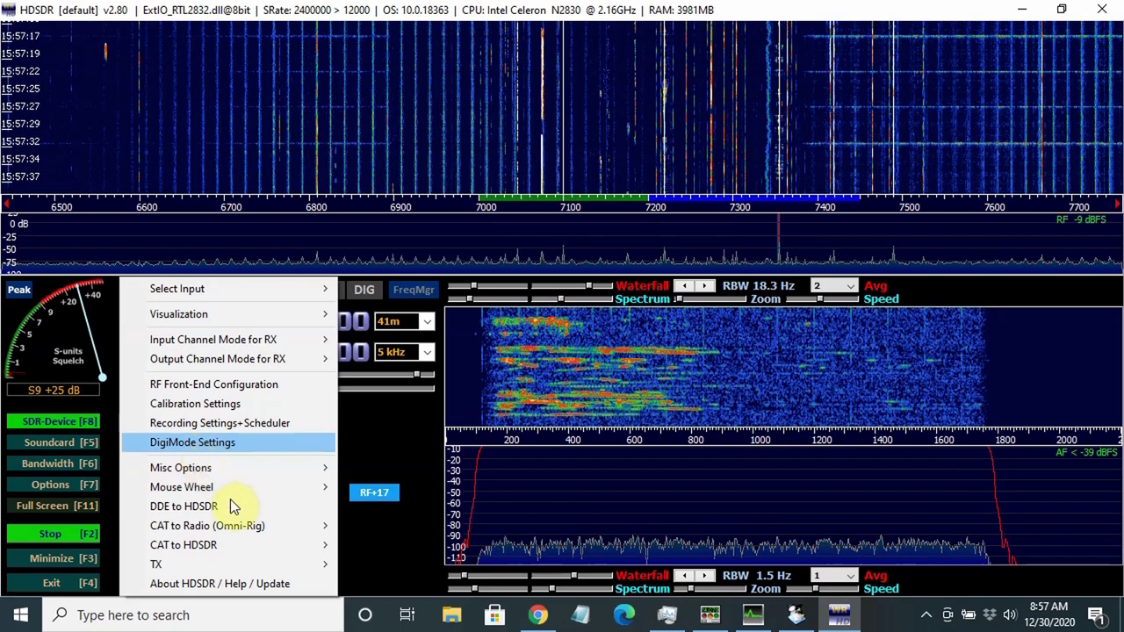
{"action": "left_click", "coordinate": [195, 527]}
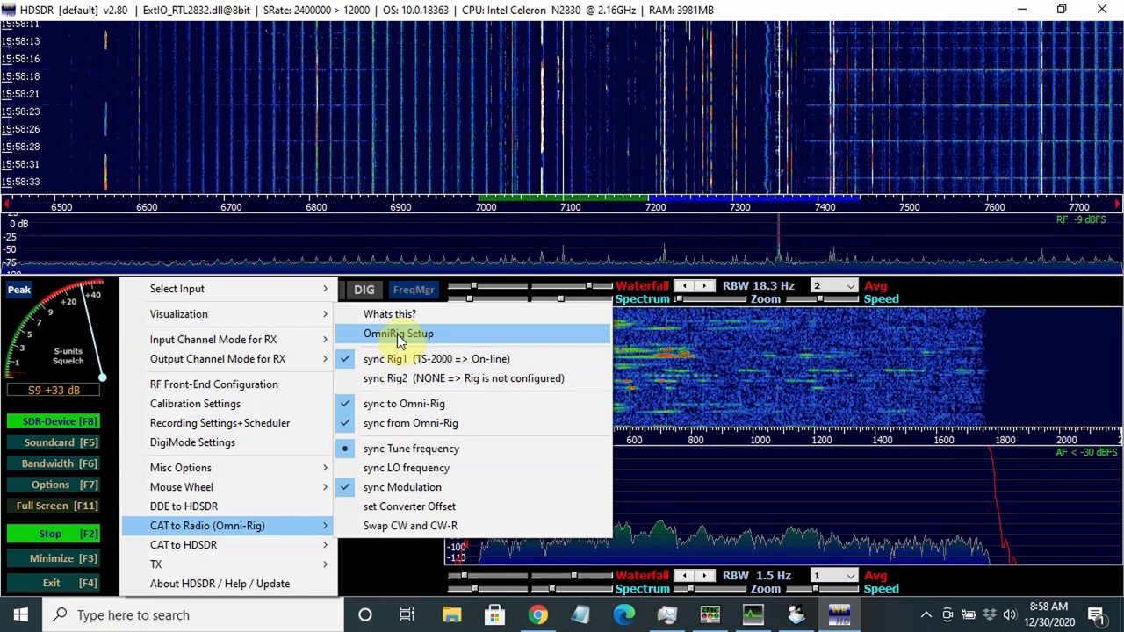
{"action": "left_click", "coordinate": [397, 334]}
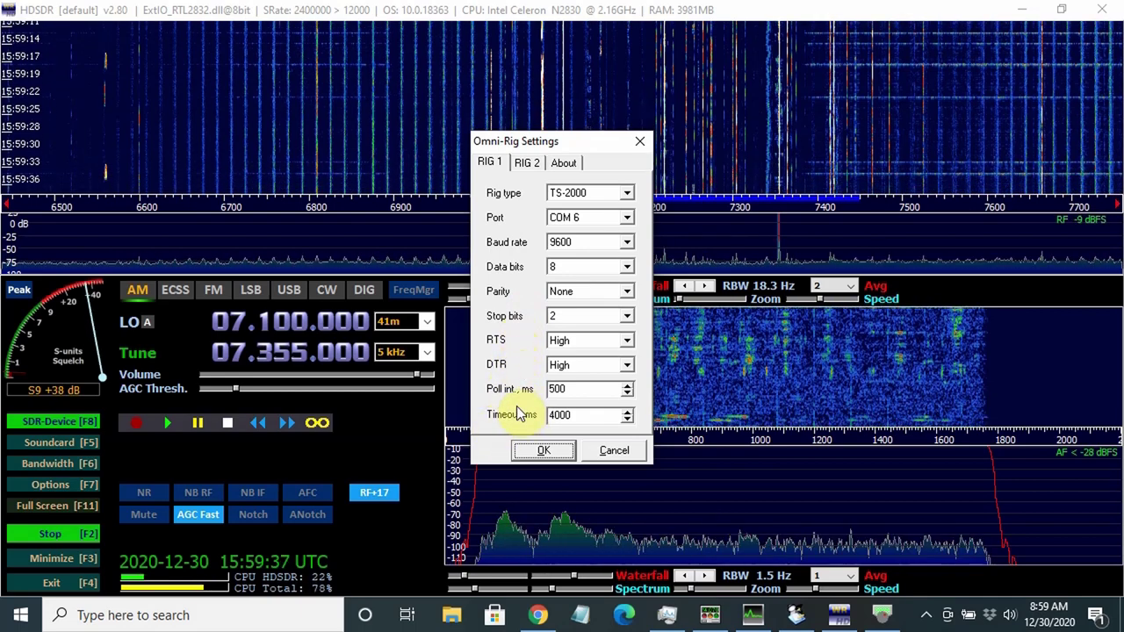
Step: Accept the Rig 1 settings: TS-2000, COM 6, 9600 baud, 8 data bits, 2 stop bits
{"action": "left_click", "coordinate": [541, 451]}
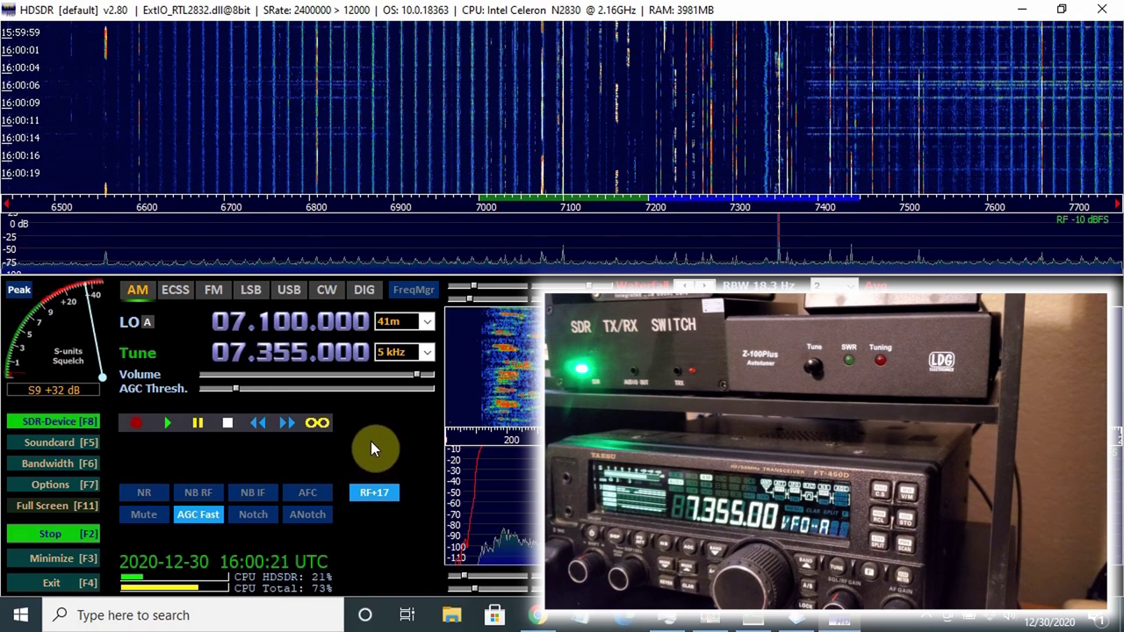
Step: Switch HDSDR to the 20m band at 14.074 MHz USB and mute its audio
{"action": "left_click", "coordinate": [426, 321]}
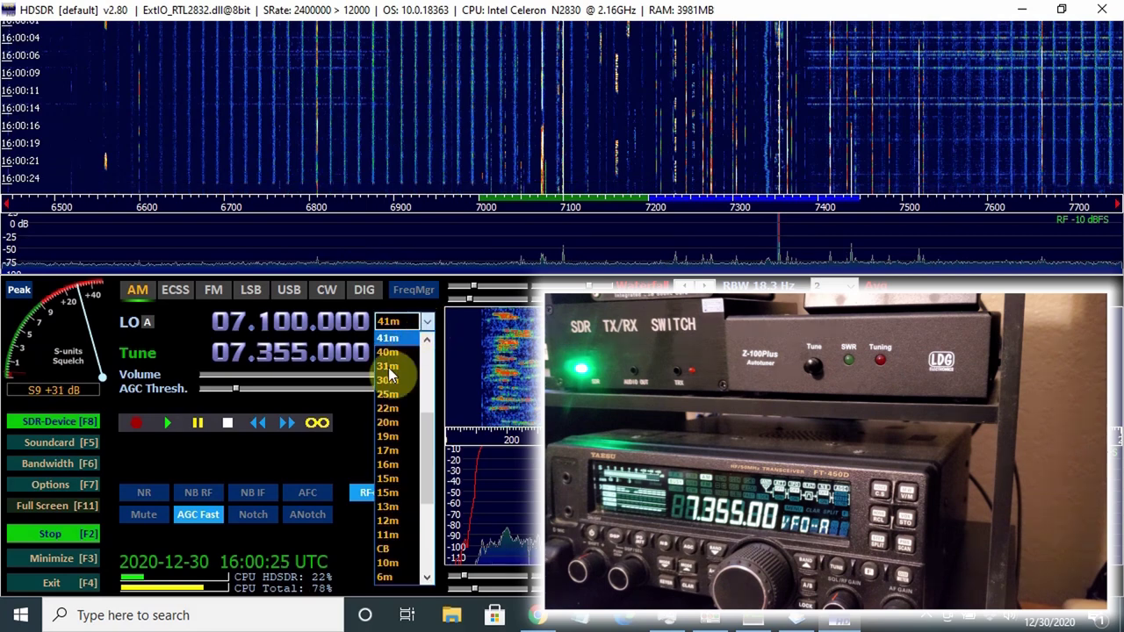
{"action": "left_click", "coordinate": [389, 422]}
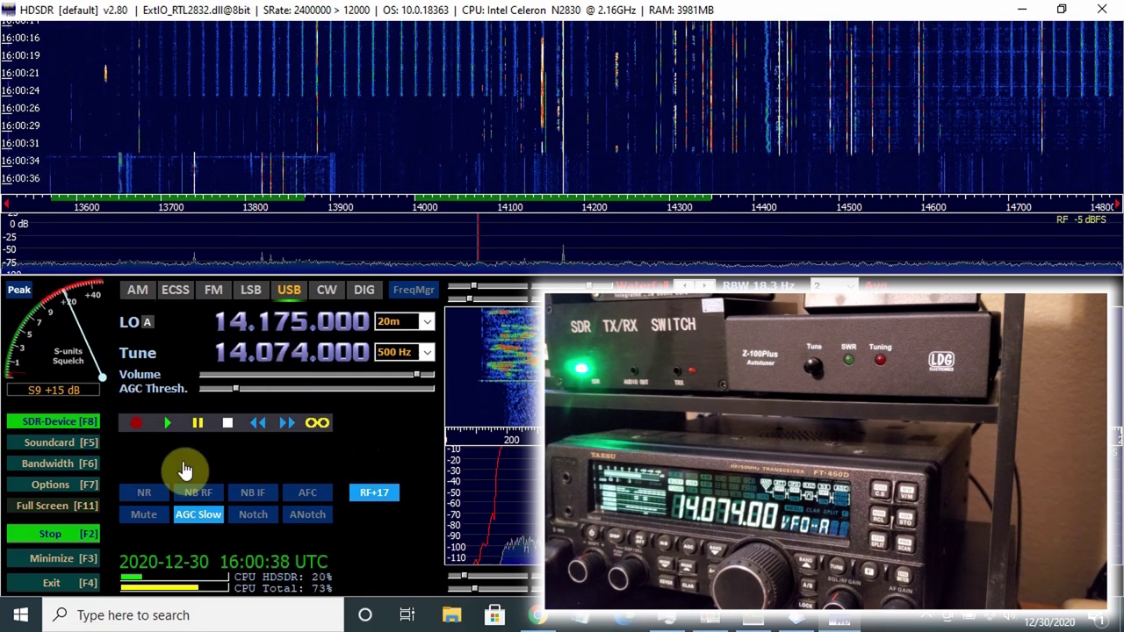
{"action": "left_click", "coordinate": [144, 515]}
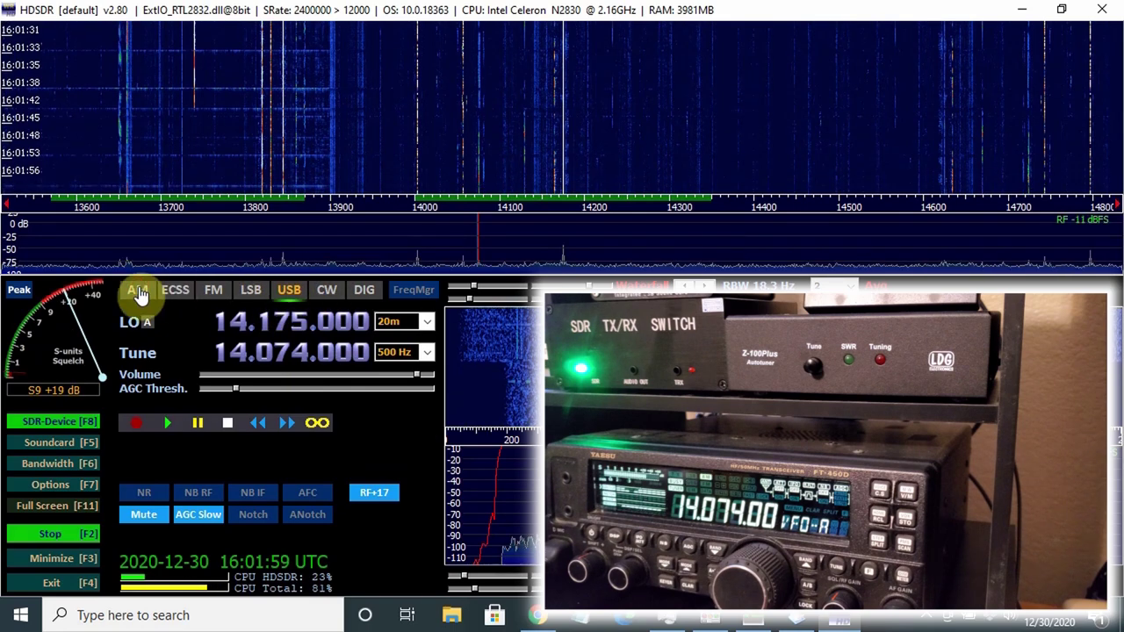
{"action": "left_click", "coordinate": [138, 292]}
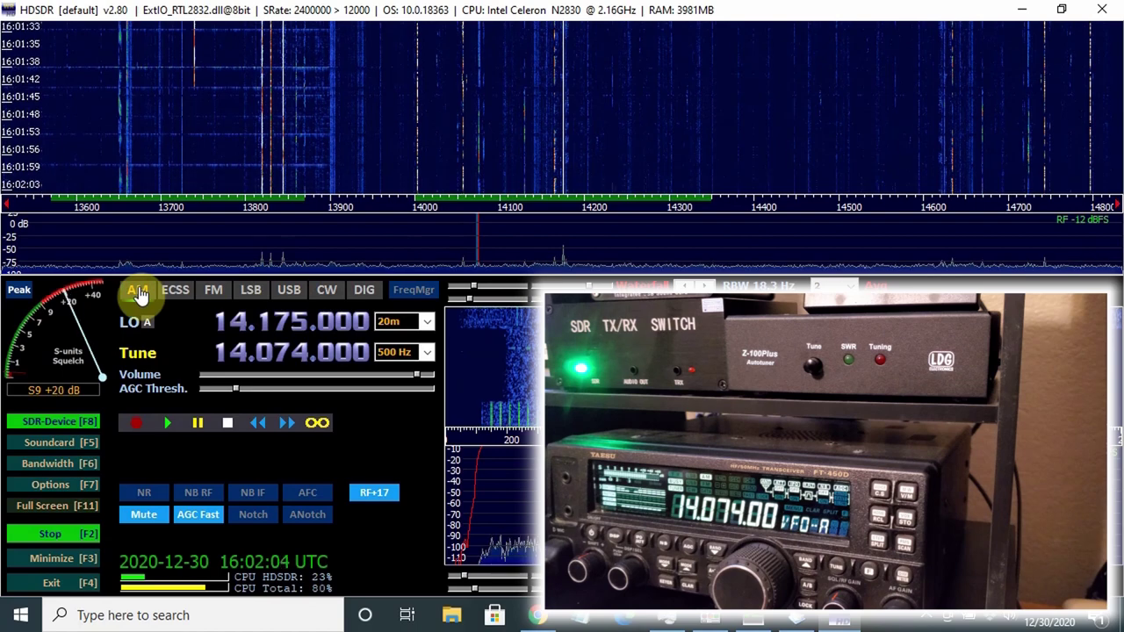
{"action": "left_click", "coordinate": [252, 299]}
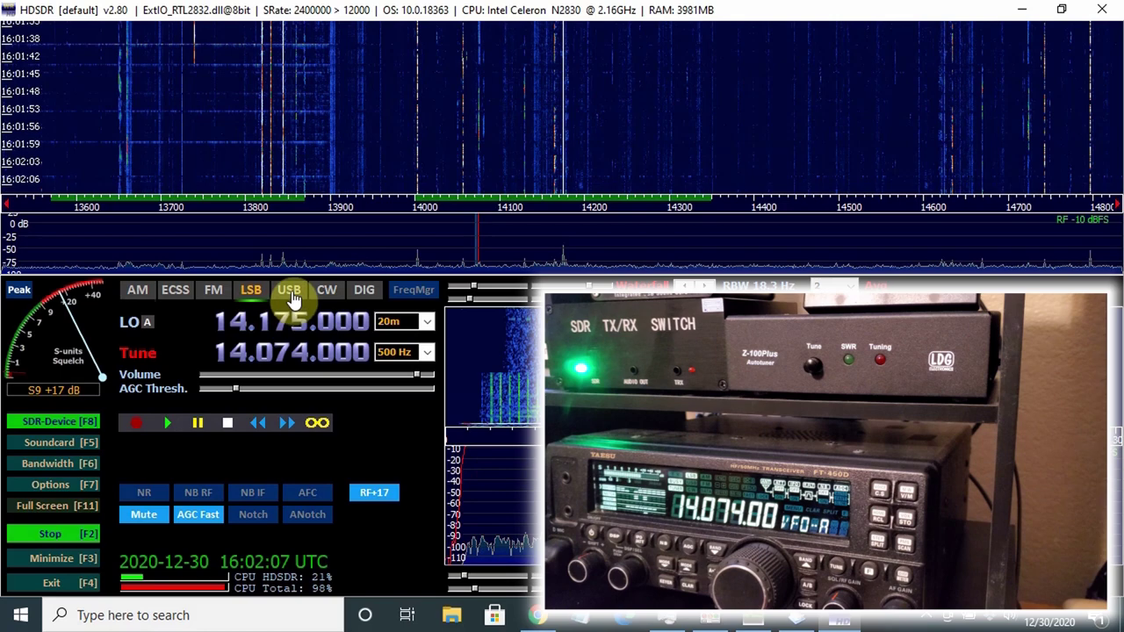
{"action": "left_click", "coordinate": [293, 295]}
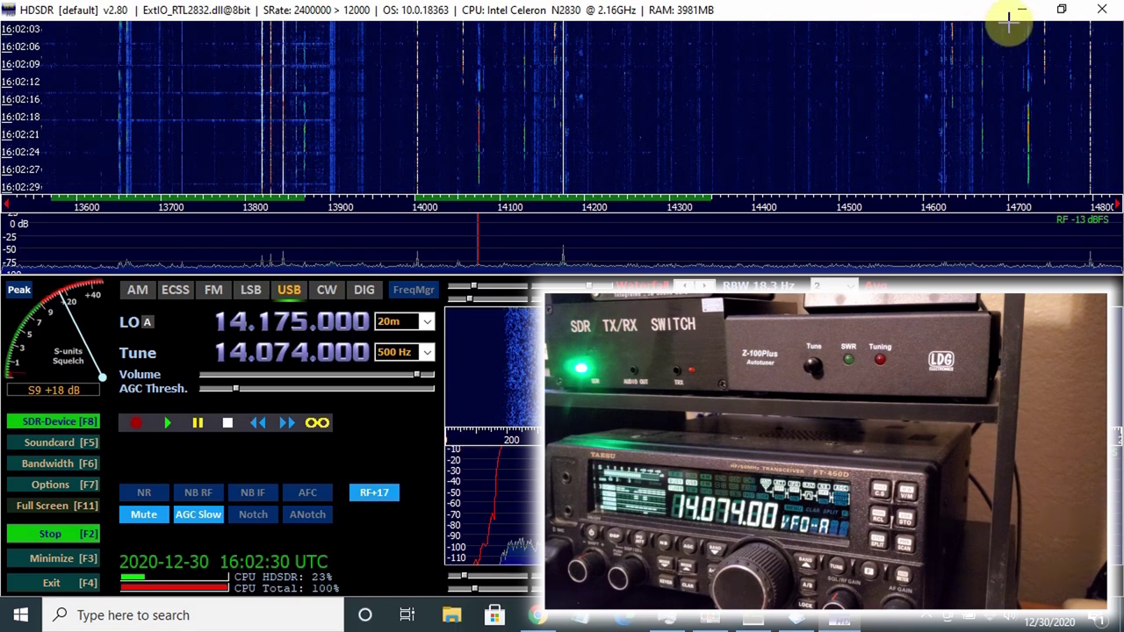
{"action": "left_click", "coordinate": [1022, 9]}
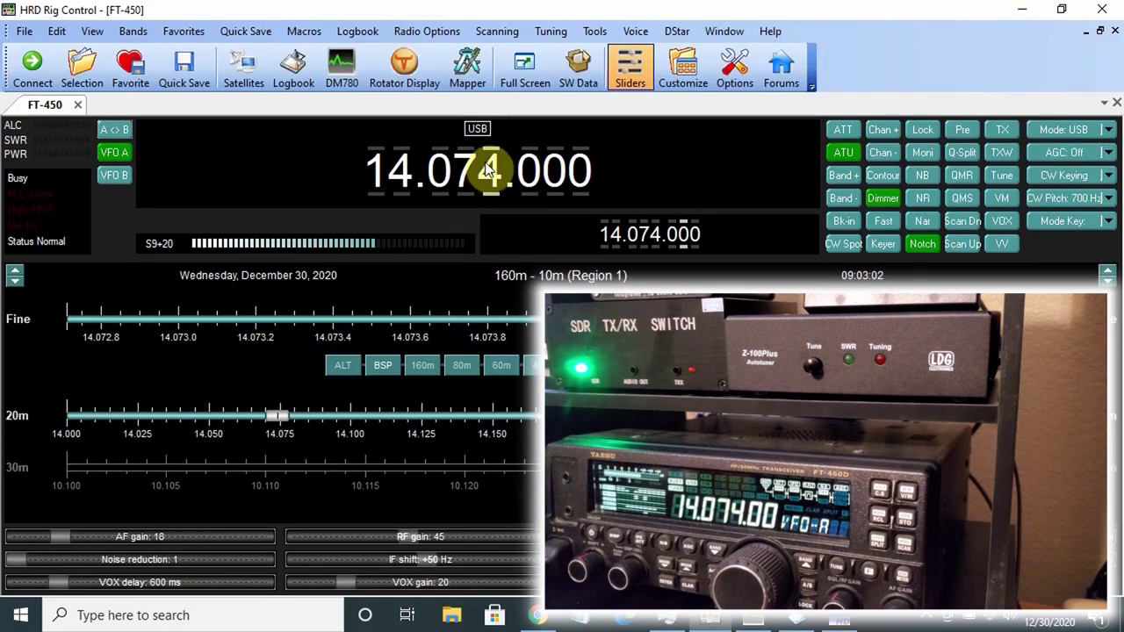
Step: Try the USER-U operating mode, then set the FT-450 back to USB at 14.074 MHz
{"action": "scroll", "coordinate": [489, 169], "scroll_direction": "down", "scroll_amount": 1}
{"action": "scroll", "coordinate": [490, 169], "scroll_direction": "up", "scroll_amount": 1}
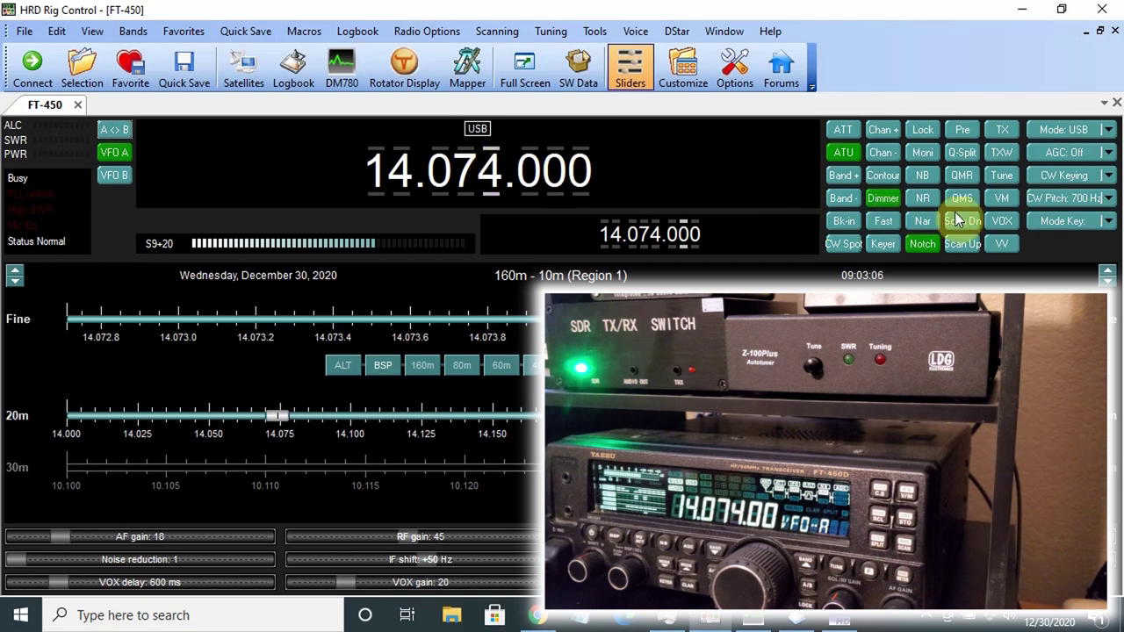
{"action": "left_click", "coordinate": [1109, 129]}
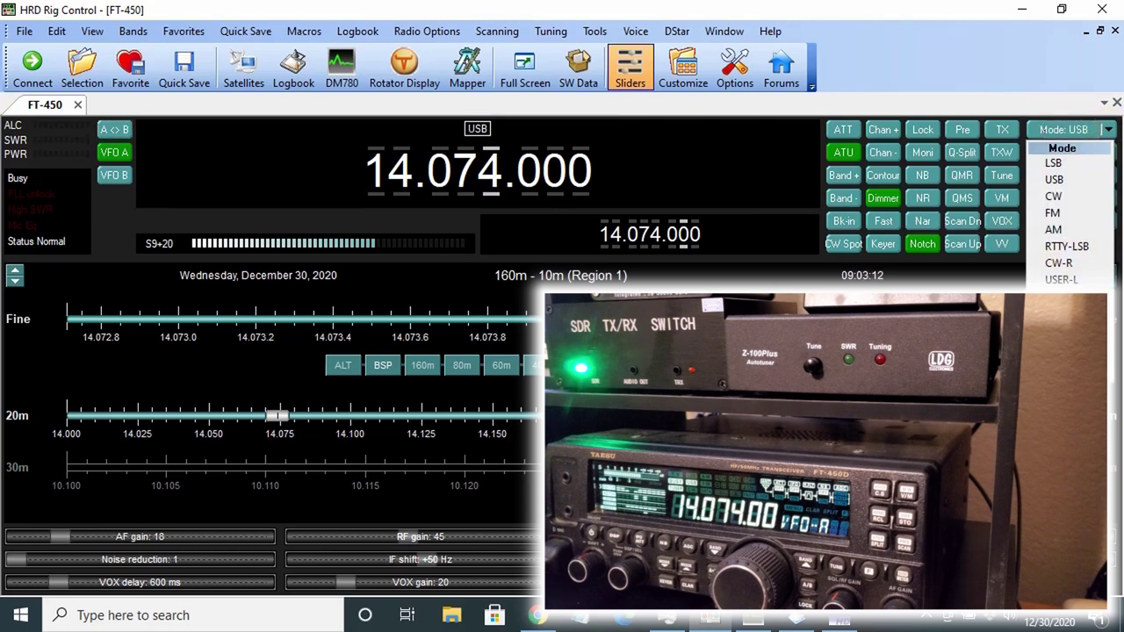
{"action": "left_click", "coordinate": [1063, 296]}
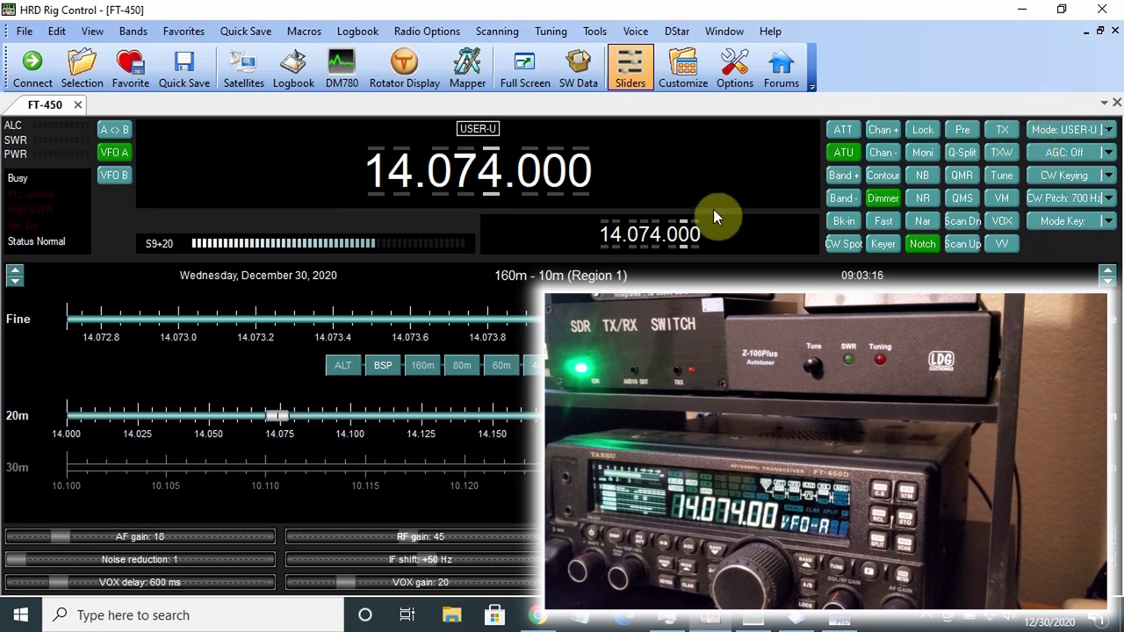
{"action": "left_click", "coordinate": [1068, 129]}
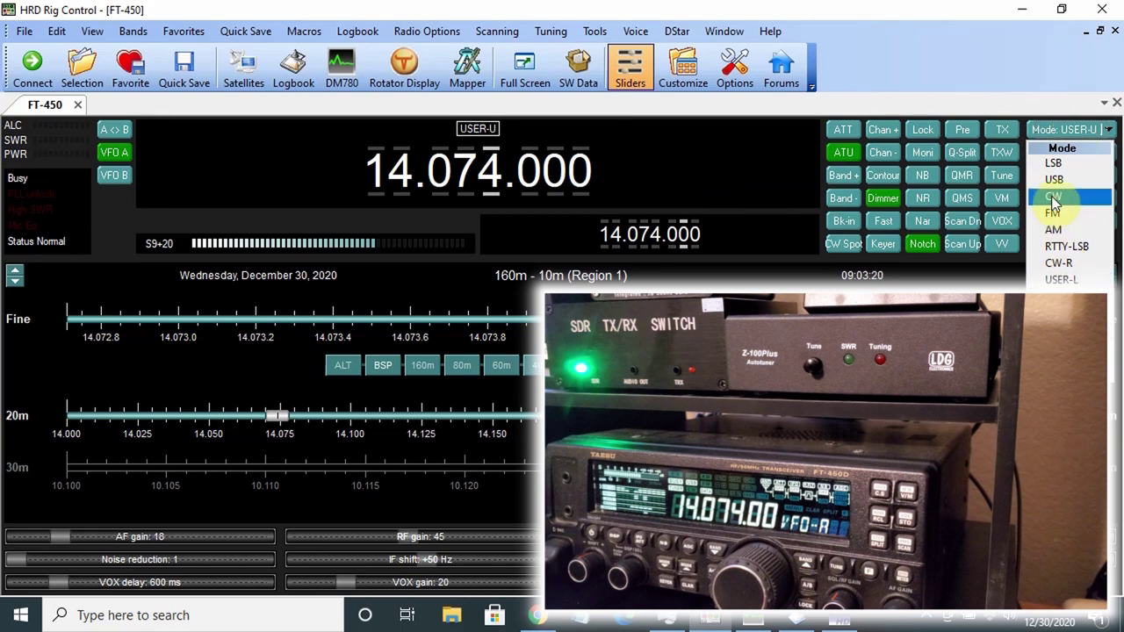
{"action": "left_click", "coordinate": [1054, 180]}
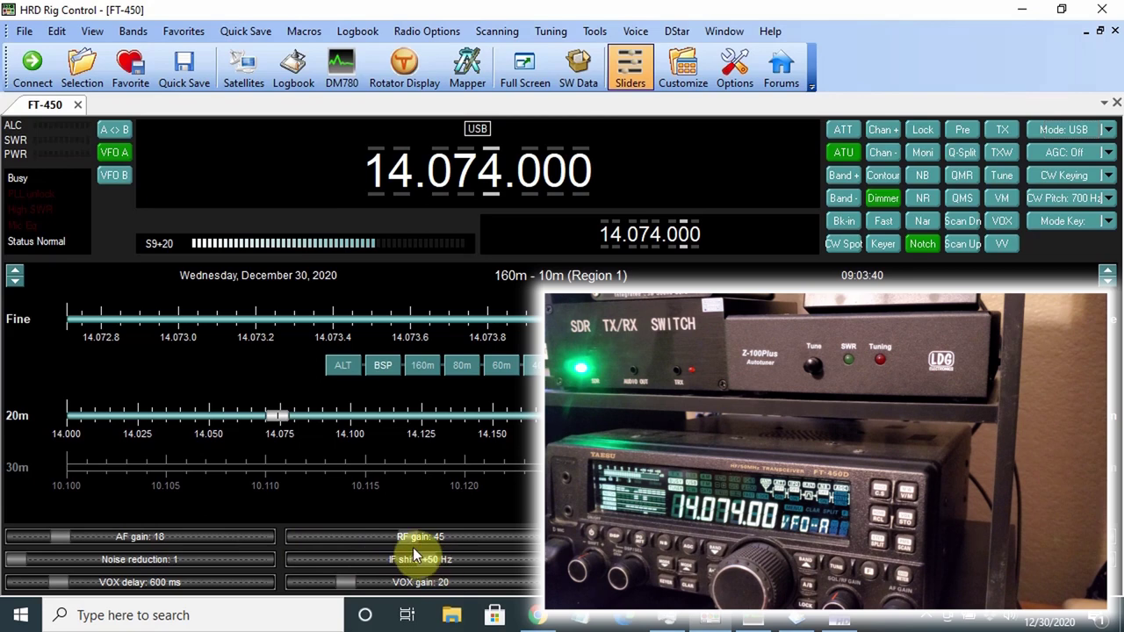
Step: Nudge the RF gain up, raise the AF gain, and open the Connect dialog
{"action": "mouse_move", "coordinate": [412, 539]}
{"action": "left_mouse_down"}
{"action": "mouse_move", "coordinate": [441, 533]}
{"action": "mouse_move", "coordinate": [395, 542]}
{"action": "left_mouse_up"}
{"action": "mouse_move", "coordinate": [58, 533]}
{"action": "left_mouse_down"}
{"action": "mouse_move", "coordinate": [109, 533]}
{"action": "mouse_move", "coordinate": [66, 543]}
{"action": "left_mouse_up"}
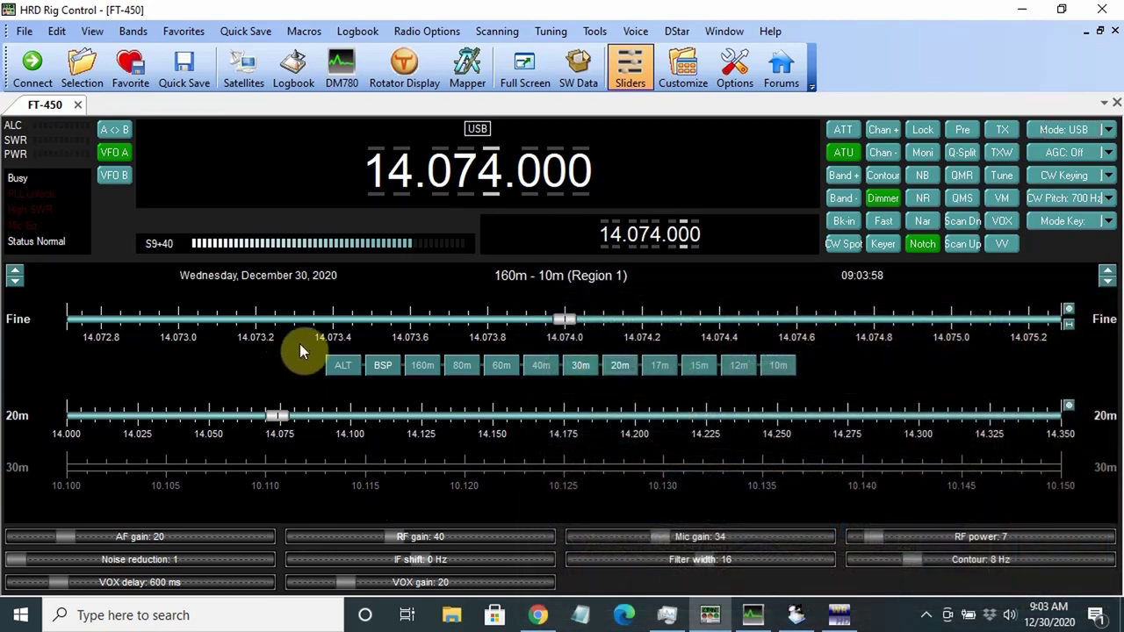
{"action": "left_click", "coordinate": [26, 55]}
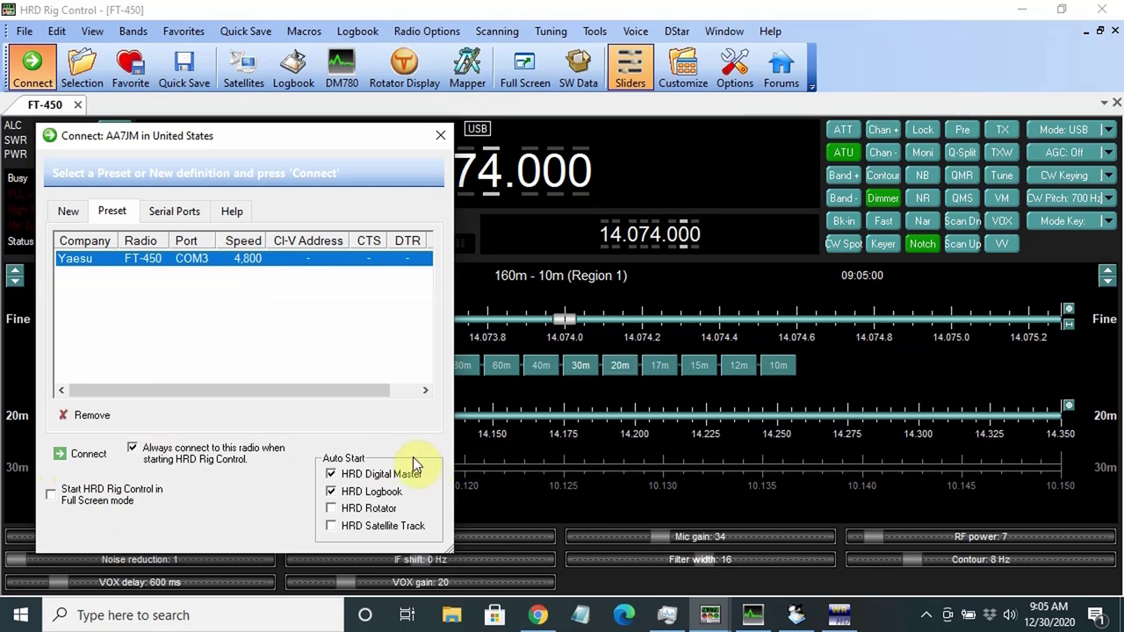
Step: View the new-radio fields, return to the Yaesu FT-450 COM3 preset, then close the Connect dialog
{"action": "left_click", "coordinate": [65, 213]}
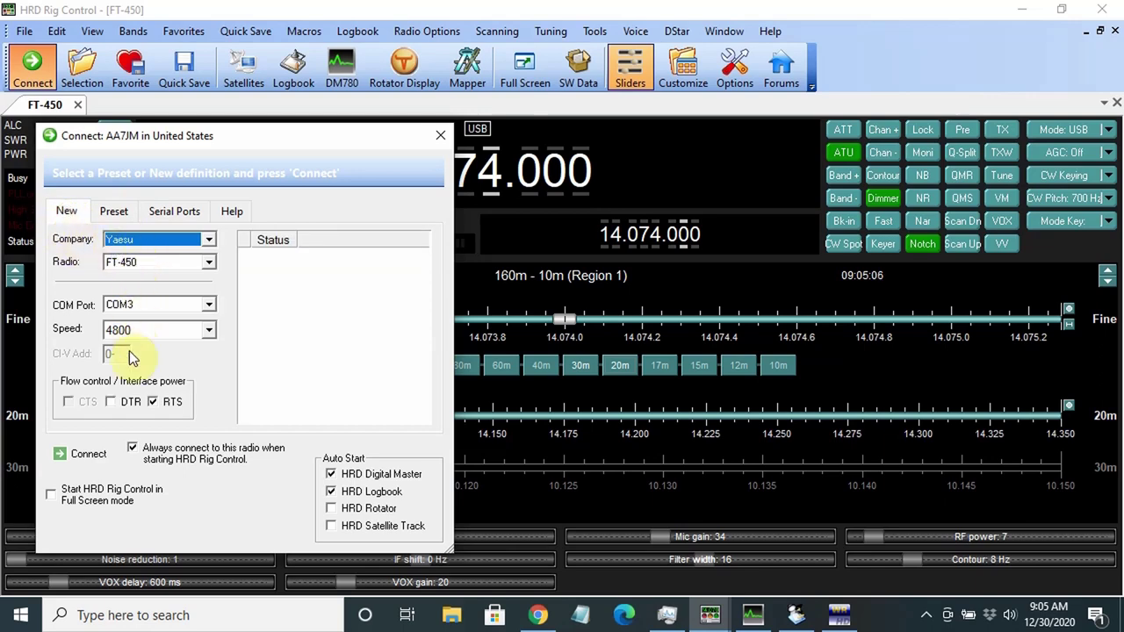
{"action": "left_click", "coordinate": [112, 211]}
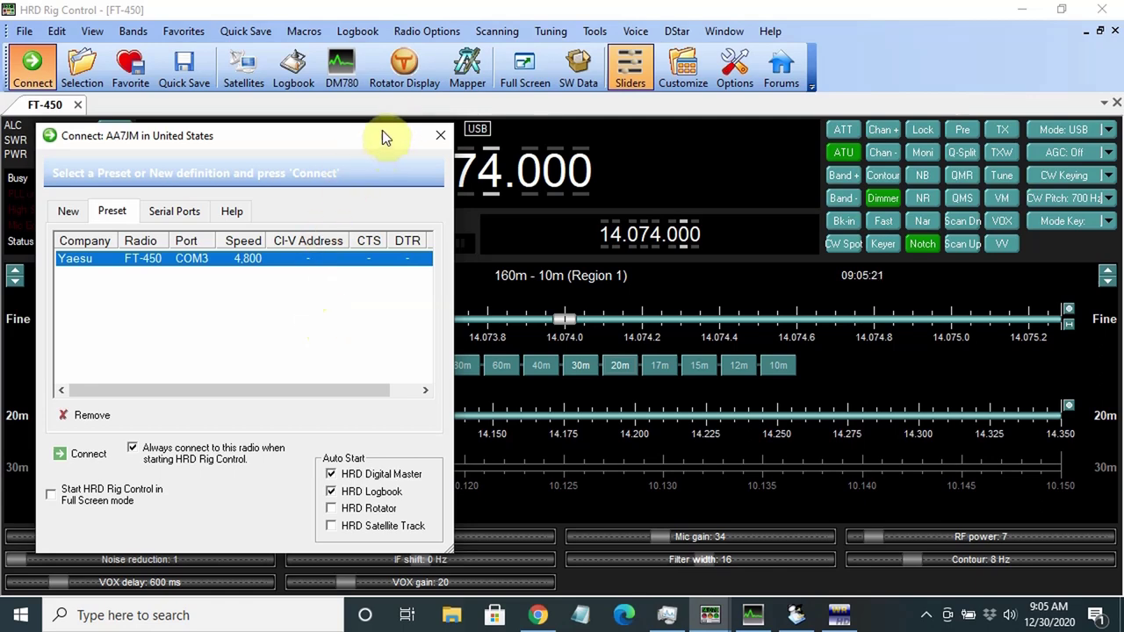
{"action": "left_click", "coordinate": [438, 135]}
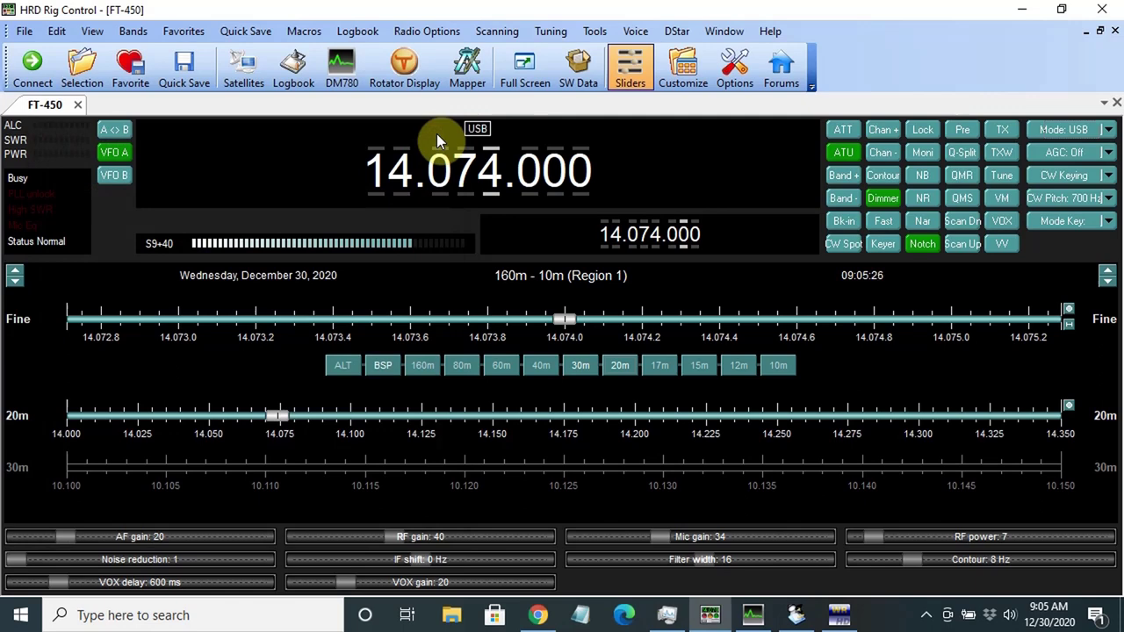
Step: Open Tools > Hardware > 3rd-Party Serial Port, showing it enabled on COM5 at 9600 baud
{"action": "left_click", "coordinate": [593, 31]}
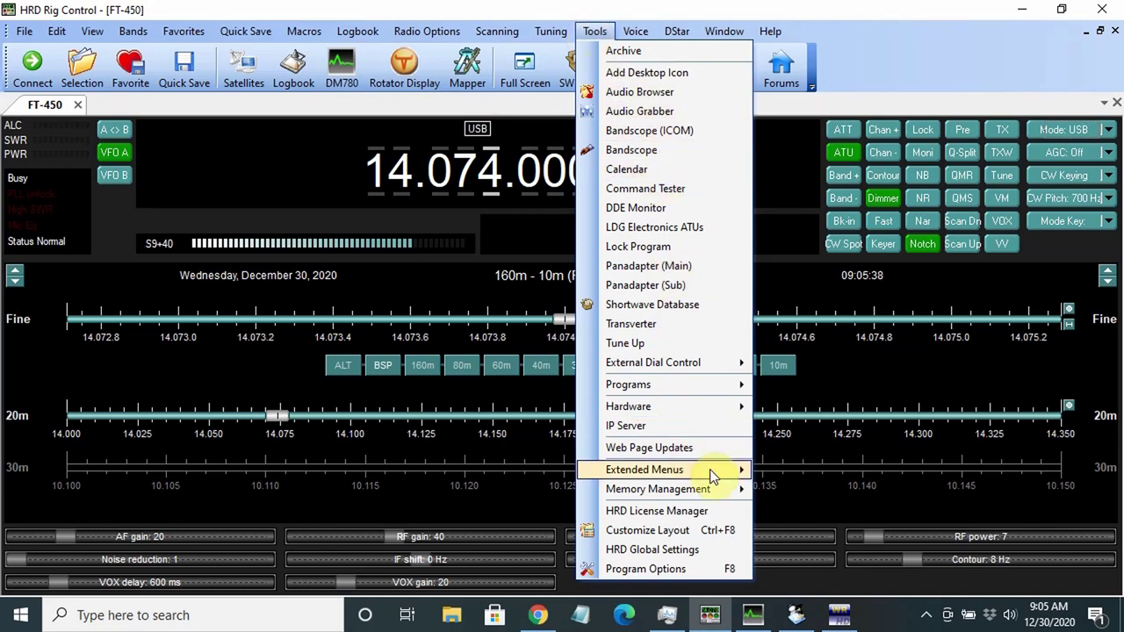
{"action": "mouse_move", "coordinate": [697, 406]}
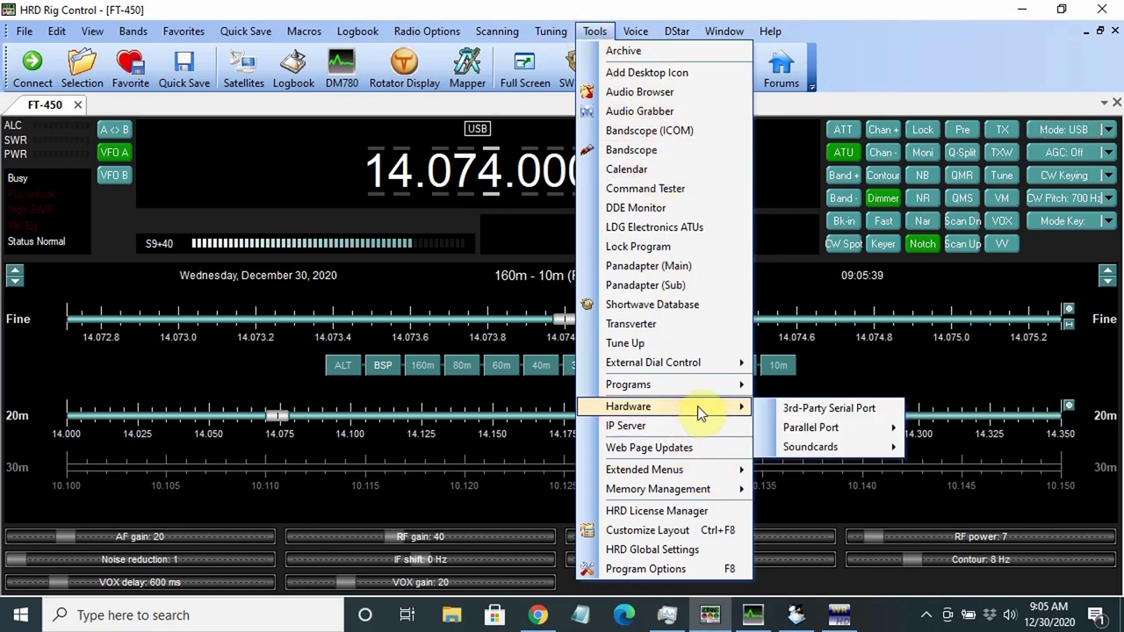
{"action": "left_click", "coordinate": [847, 409]}
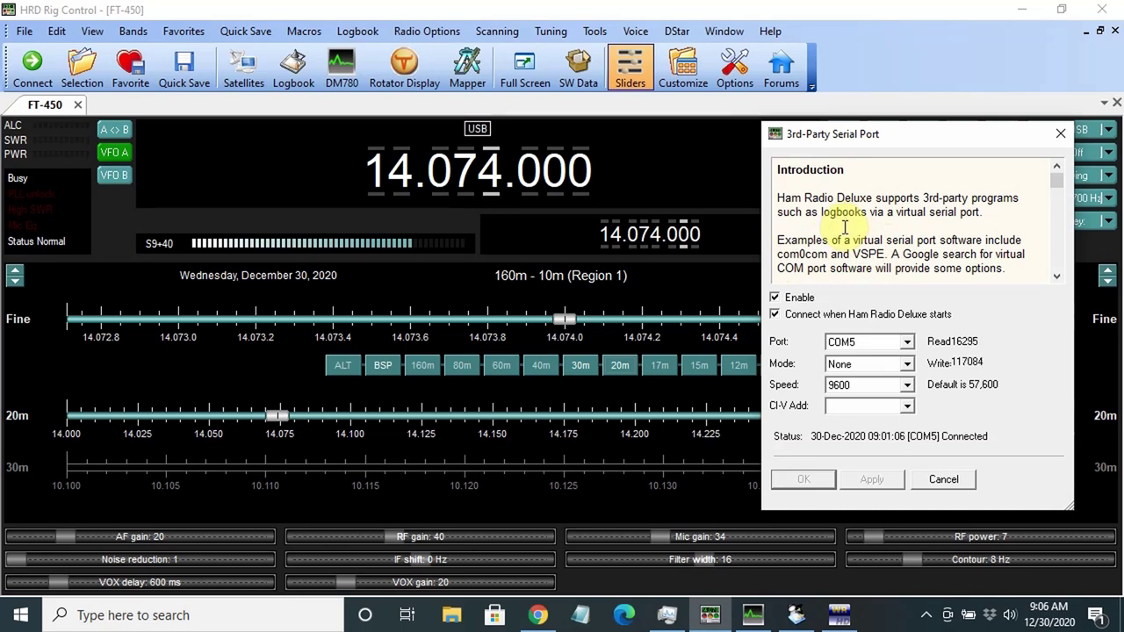
{"action": "scroll", "coordinate": [845, 226], "scroll_direction": "down", "scroll_amount": 1}
{"action": "scroll", "coordinate": [845, 227], "scroll_direction": "down", "scroll_amount": 1}
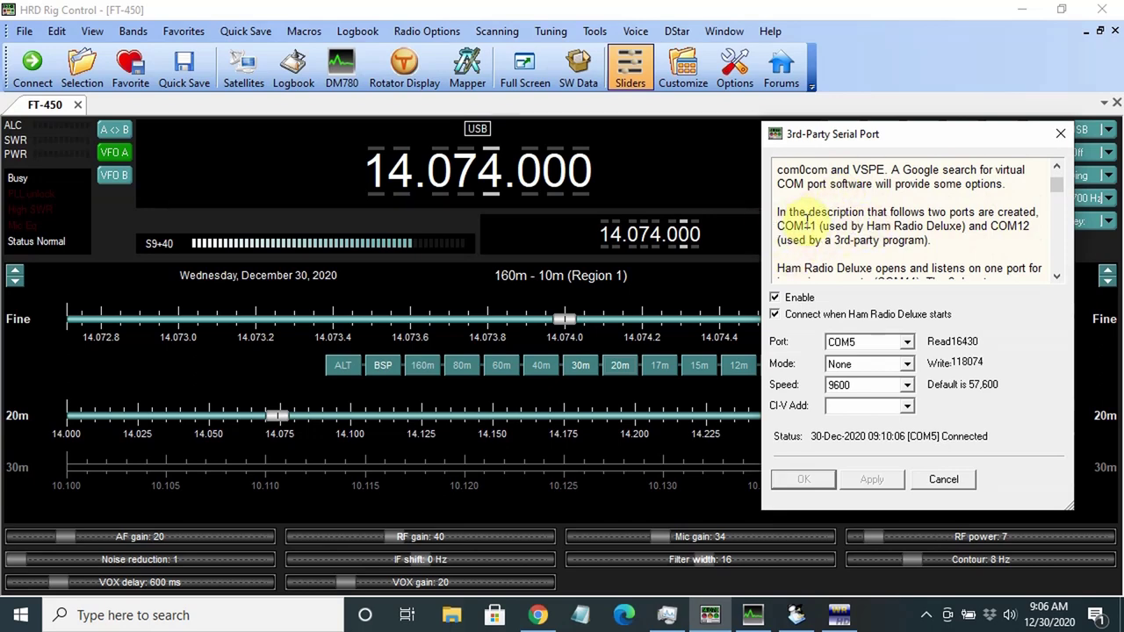
{"action": "scroll", "coordinate": [808, 219], "scroll_direction": "down", "scroll_amount": 1}
{"action": "scroll", "coordinate": [810, 220], "scroll_direction": "down", "scroll_amount": 1}
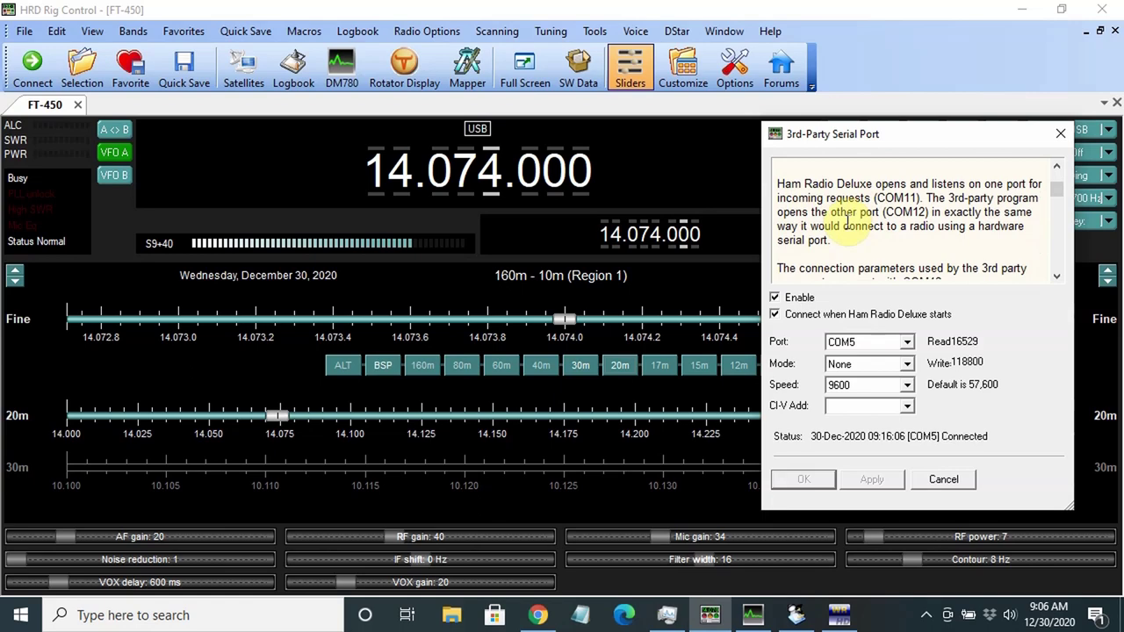
{"action": "scroll", "coordinate": [845, 220], "scroll_direction": "down", "scroll_amount": 1}
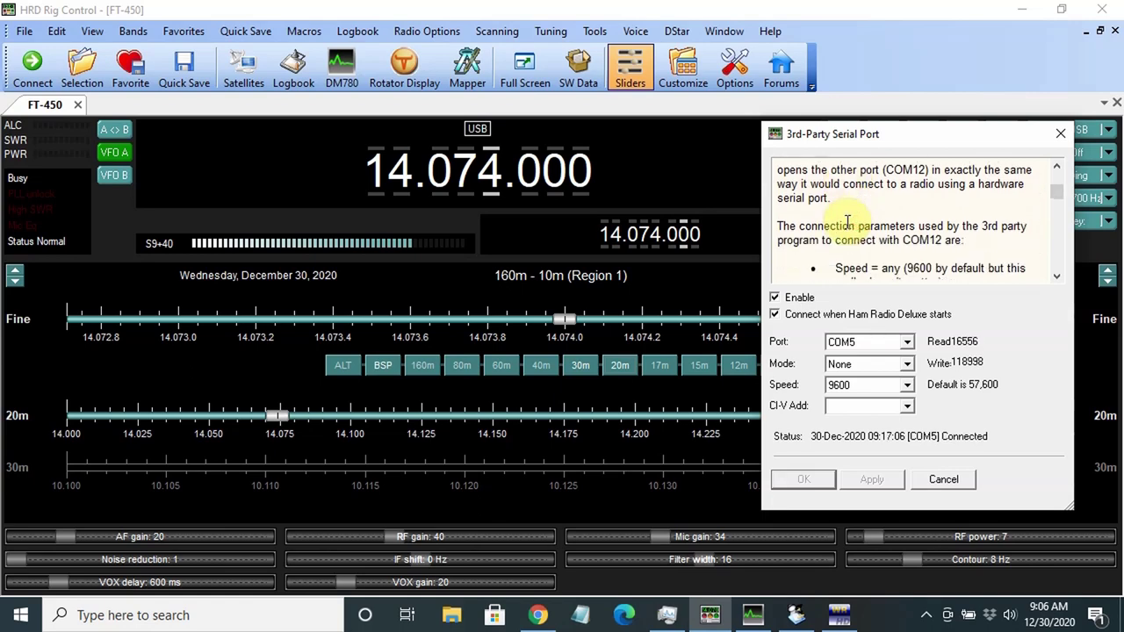
{"action": "scroll", "coordinate": [848, 222], "scroll_direction": "down", "scroll_amount": 2}
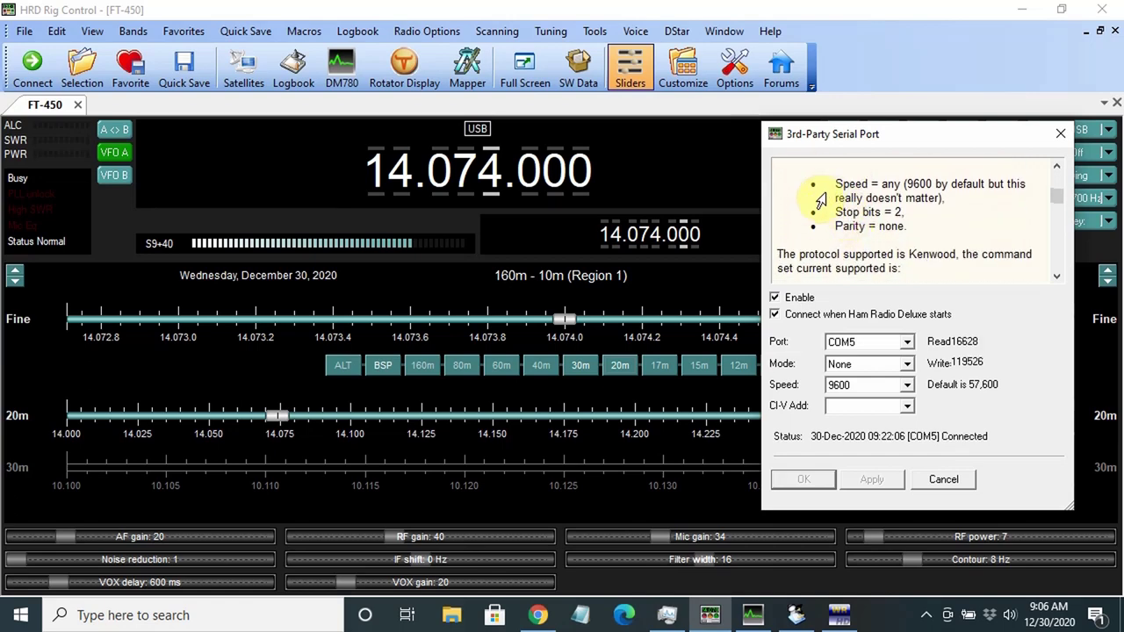
{"action": "scroll", "coordinate": [820, 200], "scroll_direction": "down", "scroll_amount": 3}
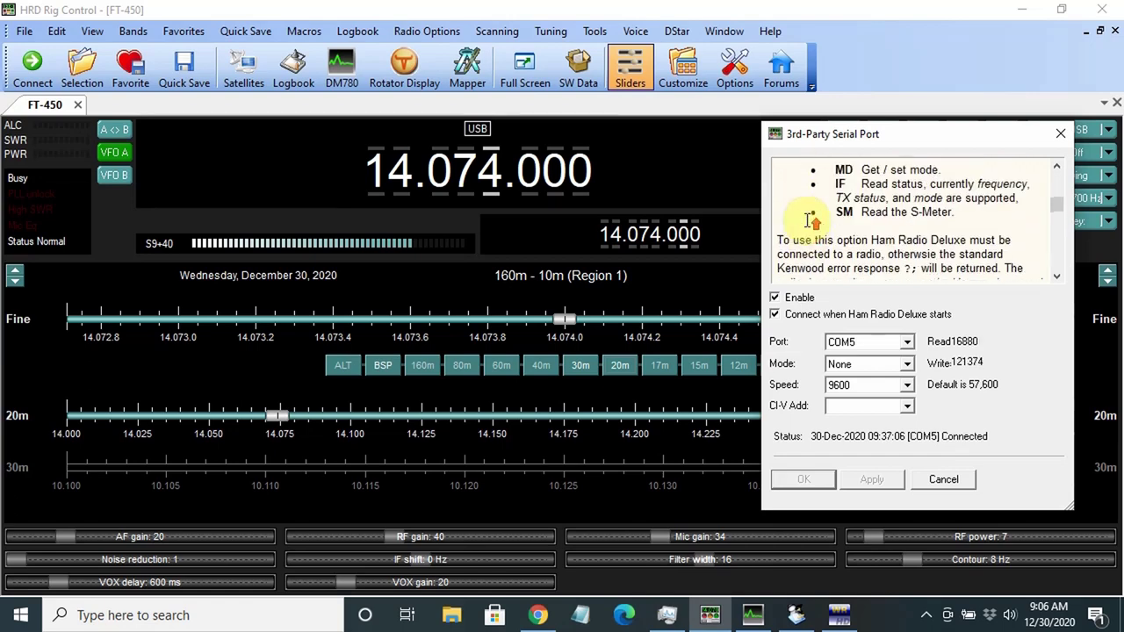
{"action": "scroll", "coordinate": [809, 219], "scroll_direction": "up", "scroll_amount": 2}
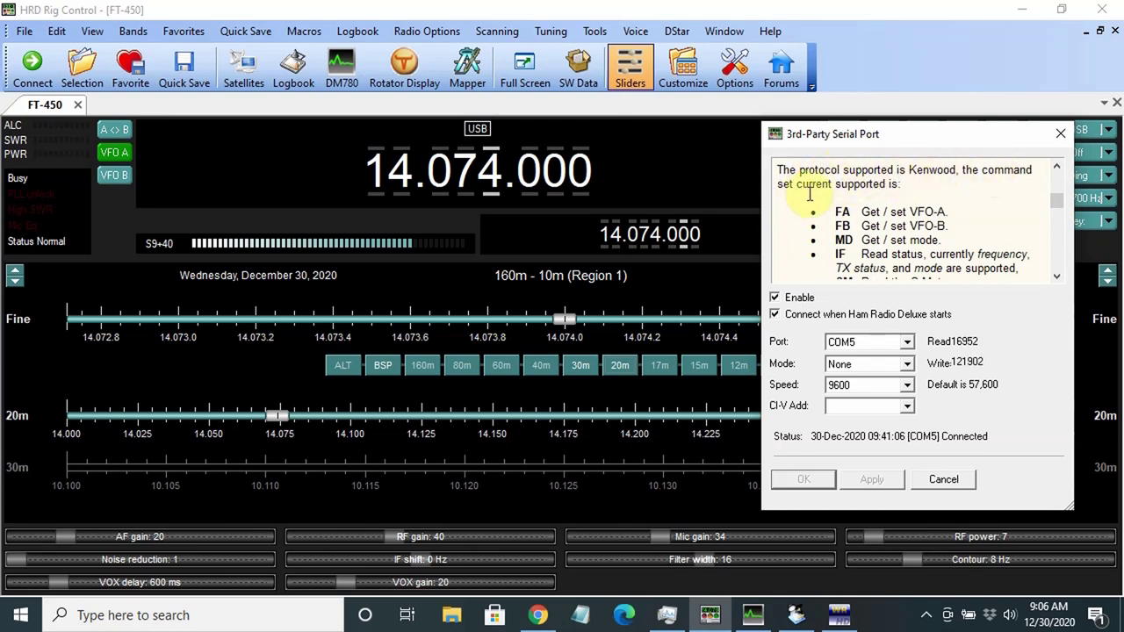
{"action": "scroll", "coordinate": [810, 195], "scroll_direction": "down", "scroll_amount": 2}
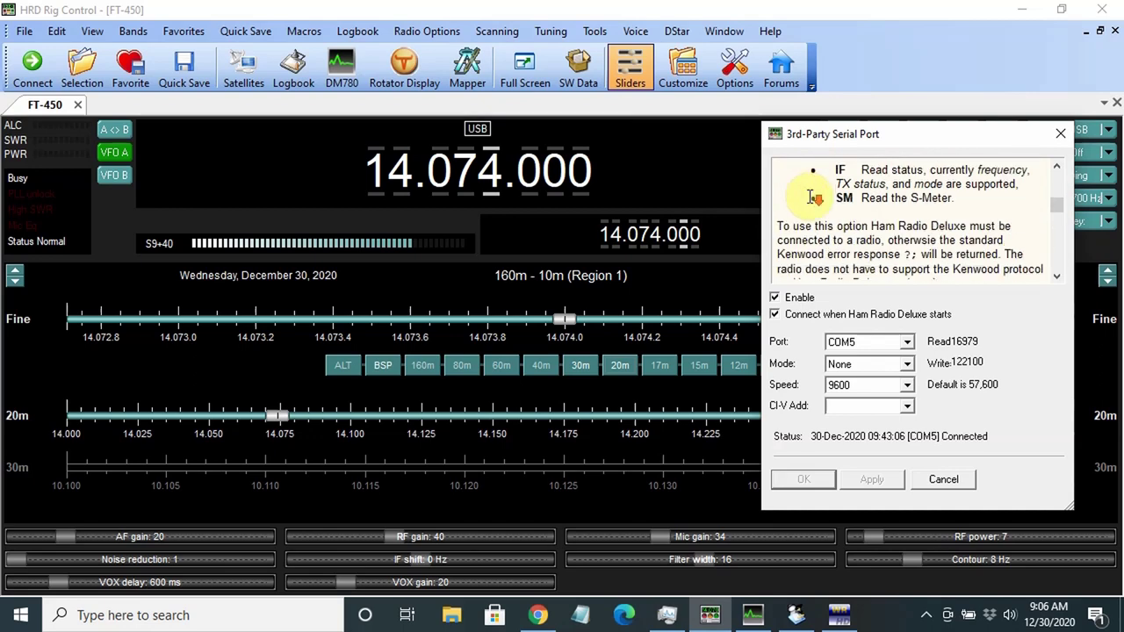
{"action": "scroll", "coordinate": [803, 209], "scroll_direction": "down", "scroll_amount": 6}
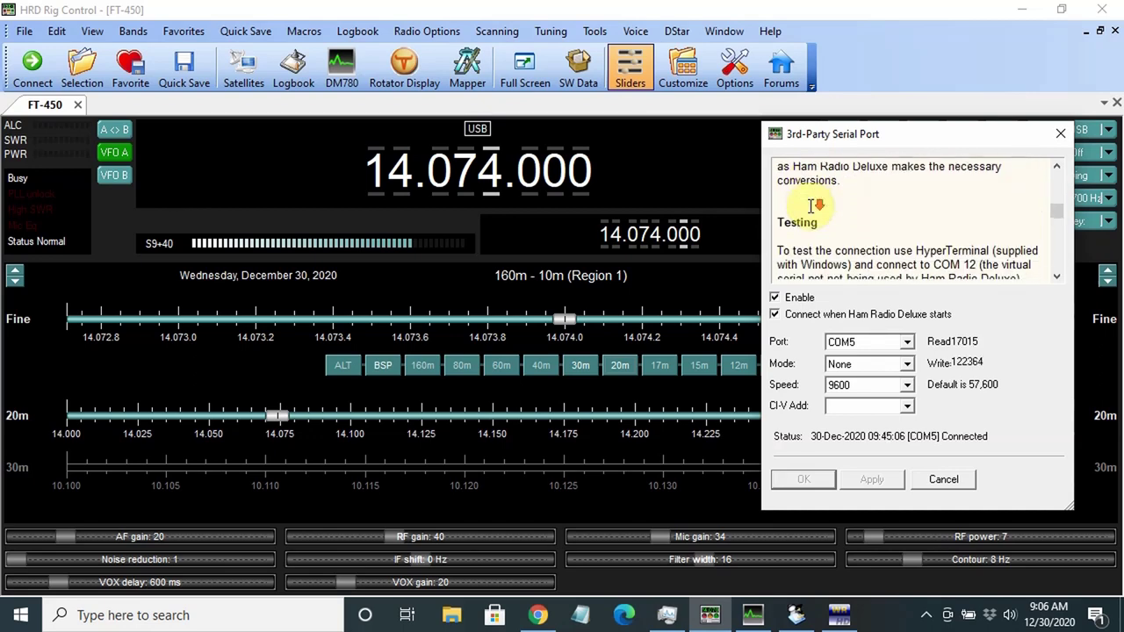
{"action": "scroll", "coordinate": [865, 224], "scroll_direction": "down", "scroll_amount": 2}
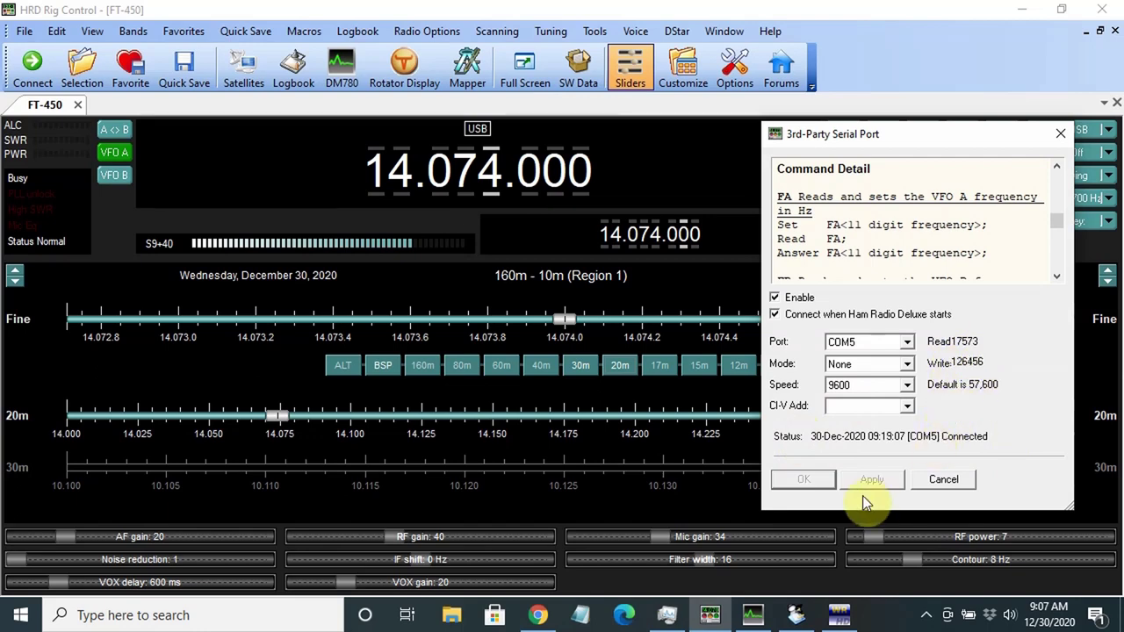
Step: Accept and close the serial port settings, tune to 40m at 7.100.000 AM, and bring HDSDR forward
{"action": "left_click", "coordinate": [808, 485]}
{"action": "left_click", "coordinate": [1061, 136]}
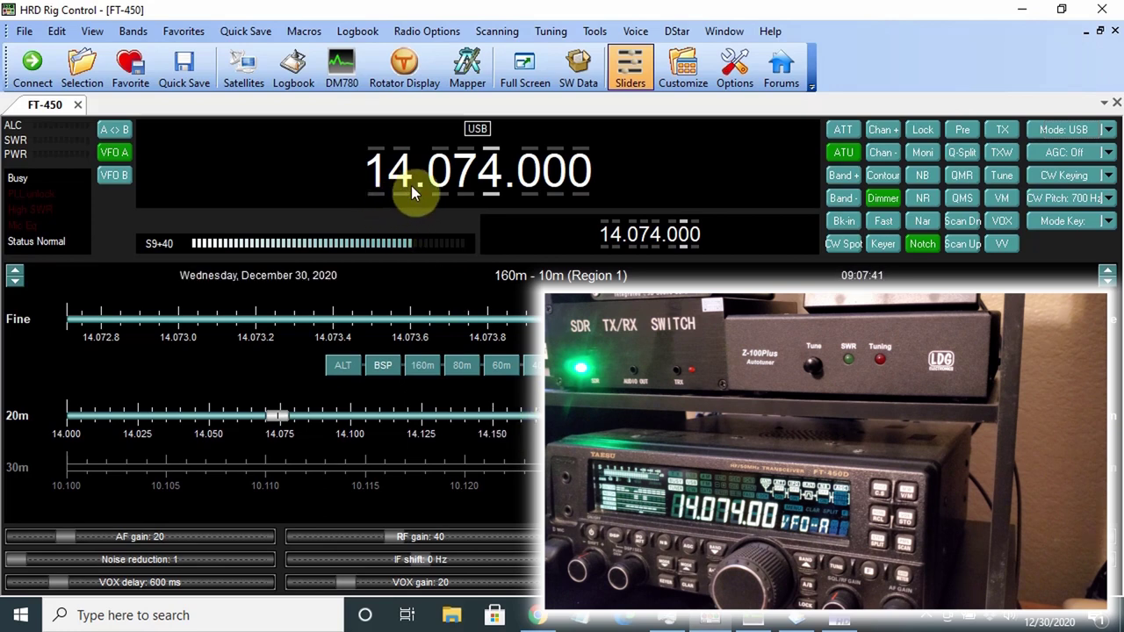
{"action": "left_click", "coordinate": [532, 365]}
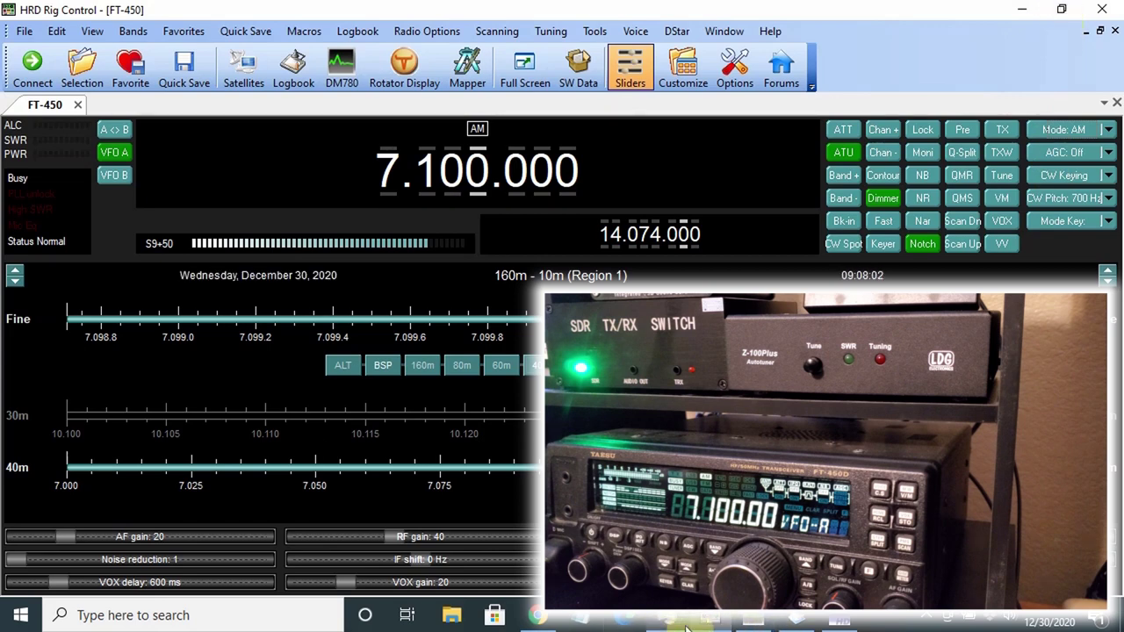
{"action": "left_click", "coordinate": [839, 621]}
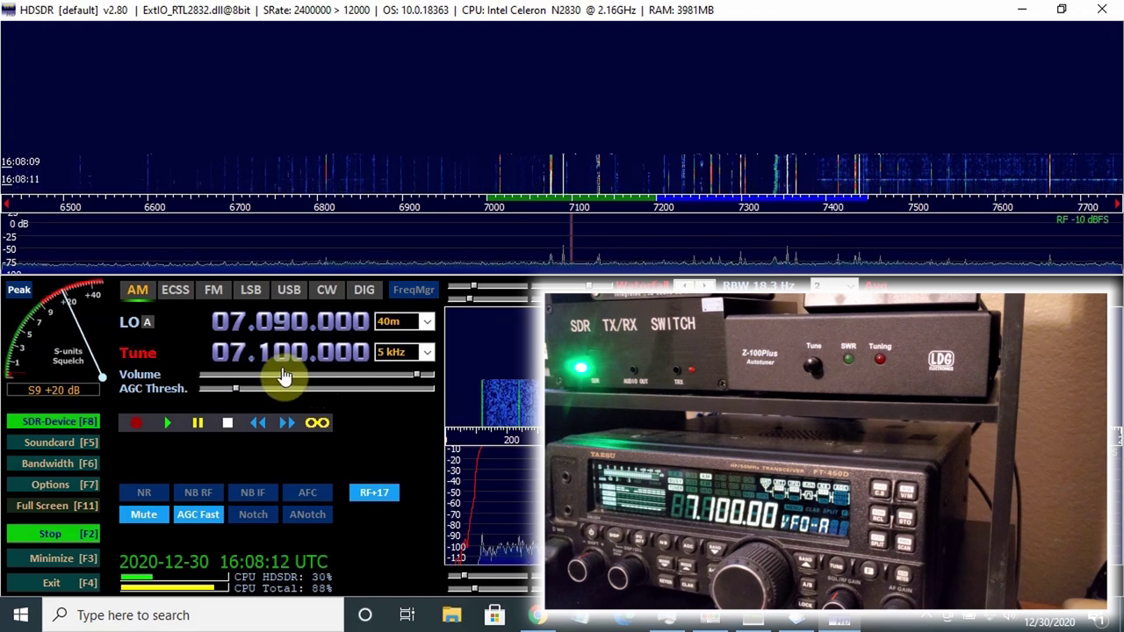
Step: Restore HDSDR from maximized to a normal-sized window
{"action": "mouse_move", "coordinate": [283, 374]}
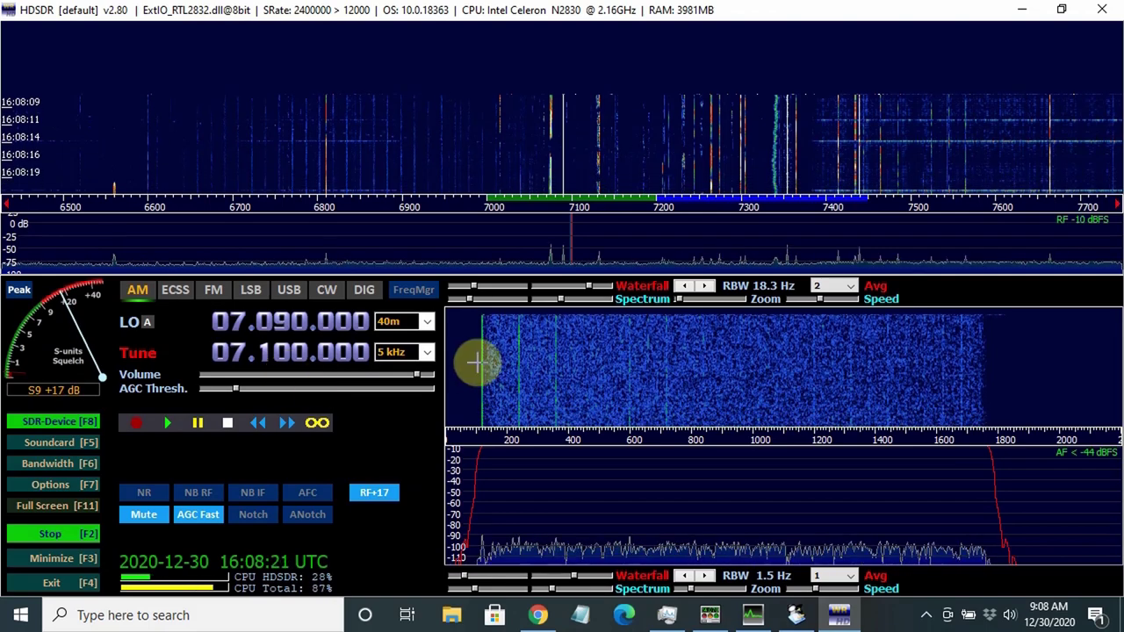
{"action": "left_click", "coordinate": [1061, 11]}
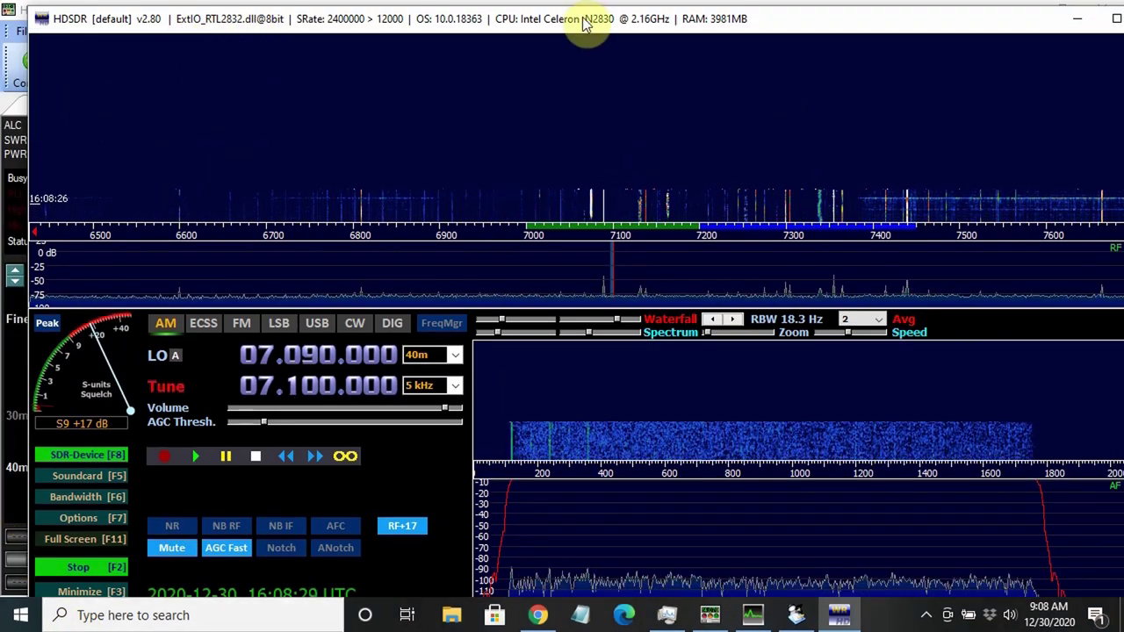
Step: Place HDSDR at the top of the screen with HRD Rig Control positioned just below it
{"action": "left_click_drag", "start_coordinate": [598, 18], "coordinate": [559, 191]}
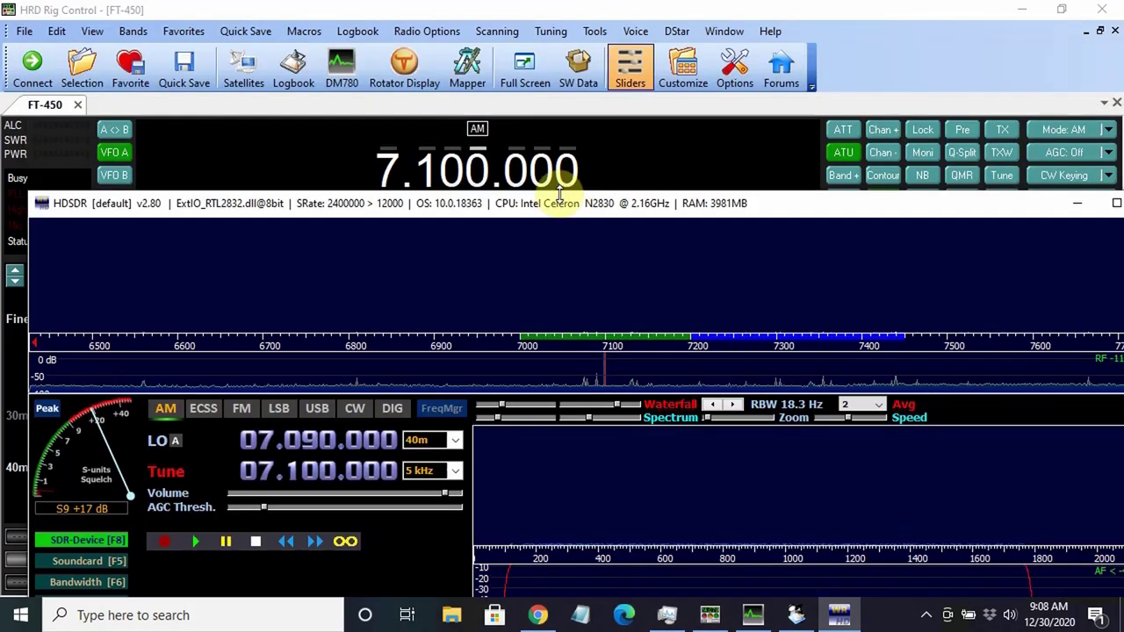
{"action": "double_click", "coordinate": [607, 16]}
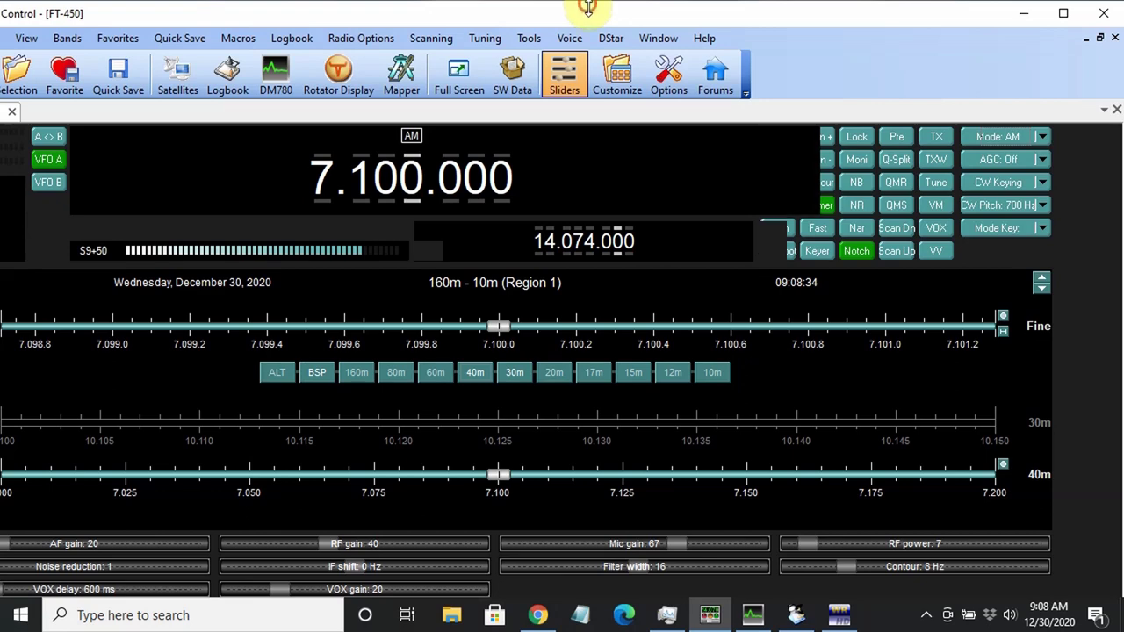
{"action": "double_click", "coordinate": [597, 6]}
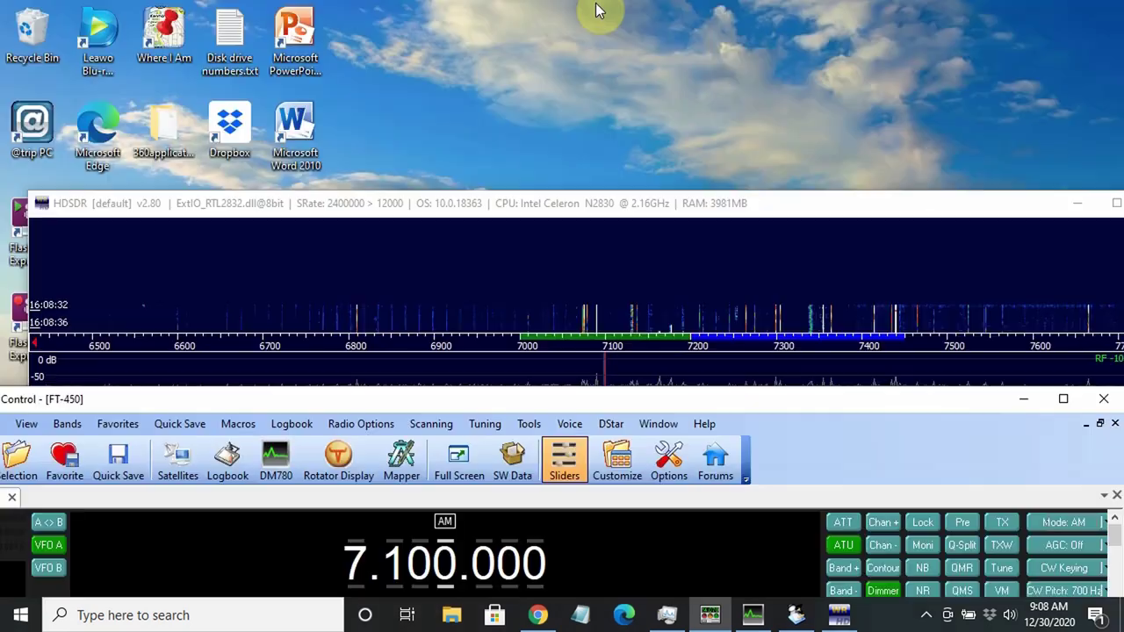
{"action": "left_click", "coordinate": [597, 204]}
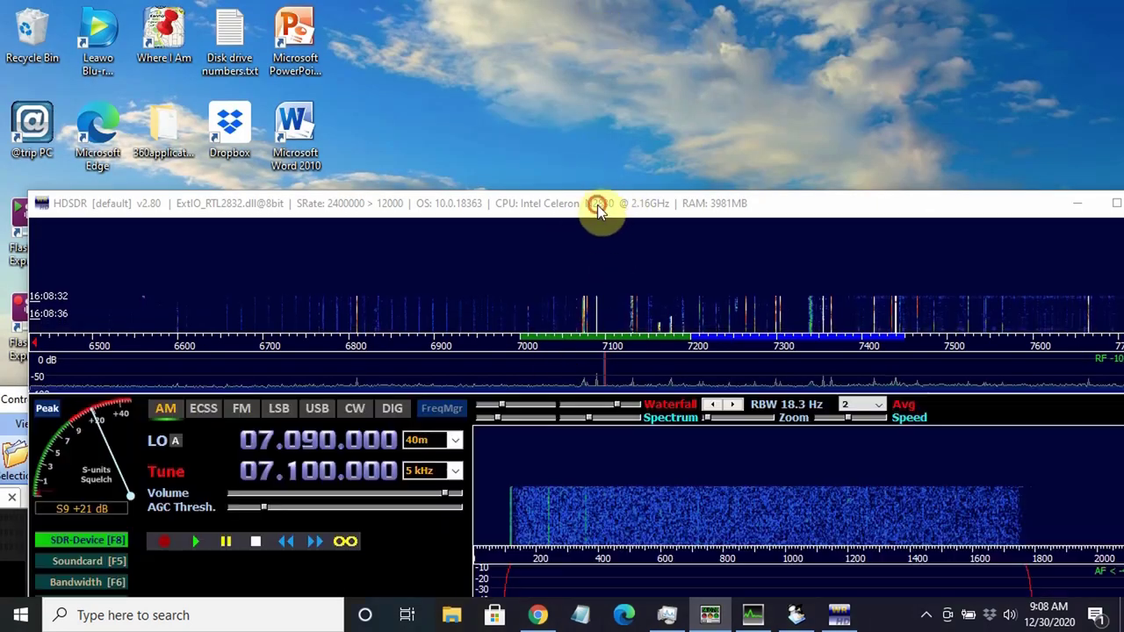
{"action": "left_click_drag", "start_coordinate": [600, 202], "coordinate": [602, 173]}
{"action": "left_click_drag", "start_coordinate": [594, 40], "coordinate": [589, 19]}
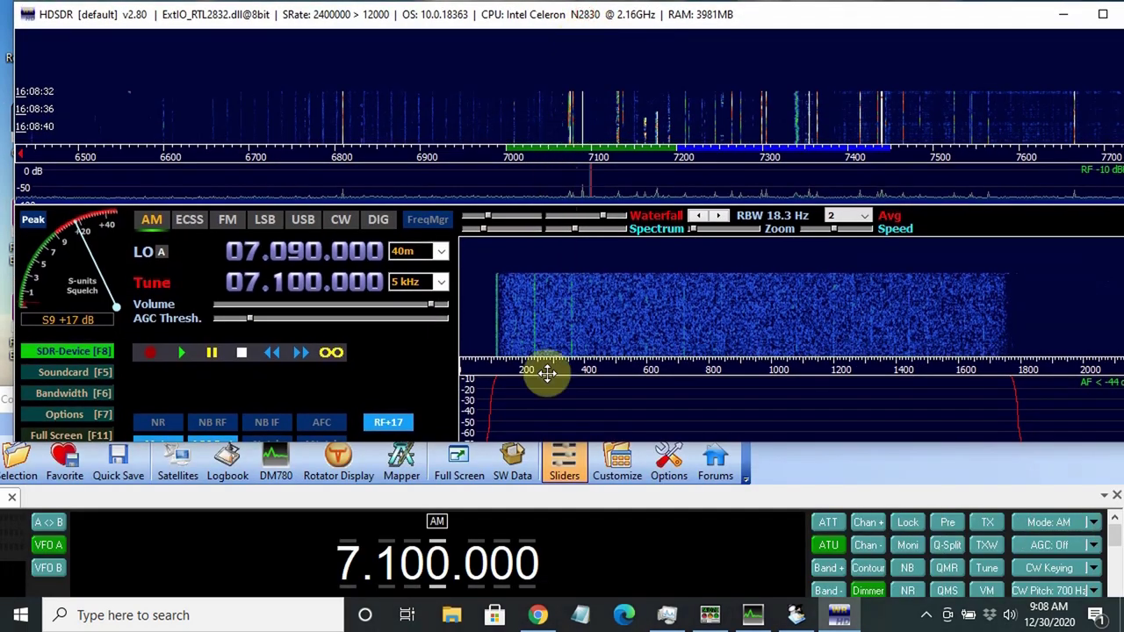
{"action": "left_click", "coordinate": [670, 556]}
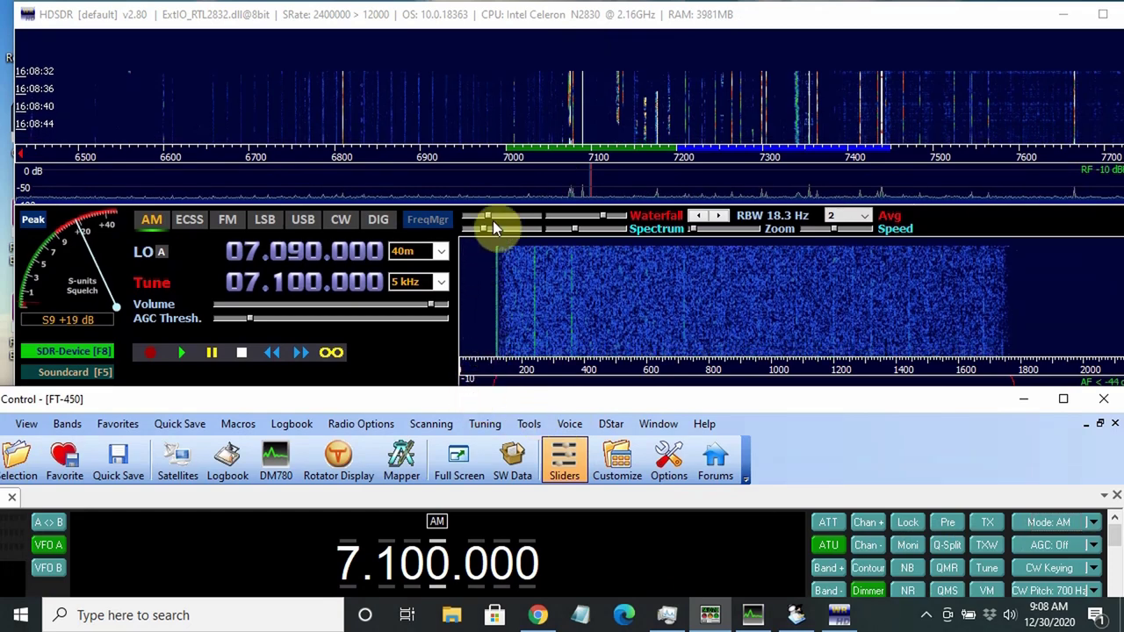
{"action": "left_click_drag", "start_coordinate": [492, 220], "coordinate": [546, 218]}
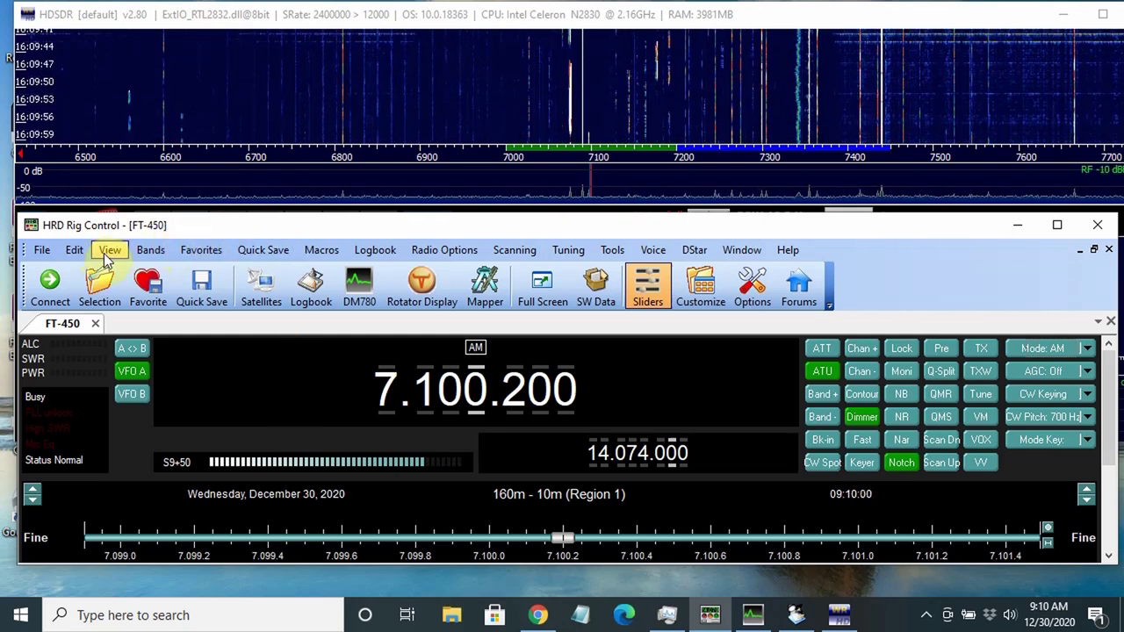
Step: Hide the main toolbar via View > Main, make the rig window taller, and move it to the left edge
{"action": "left_click", "coordinate": [106, 252]}
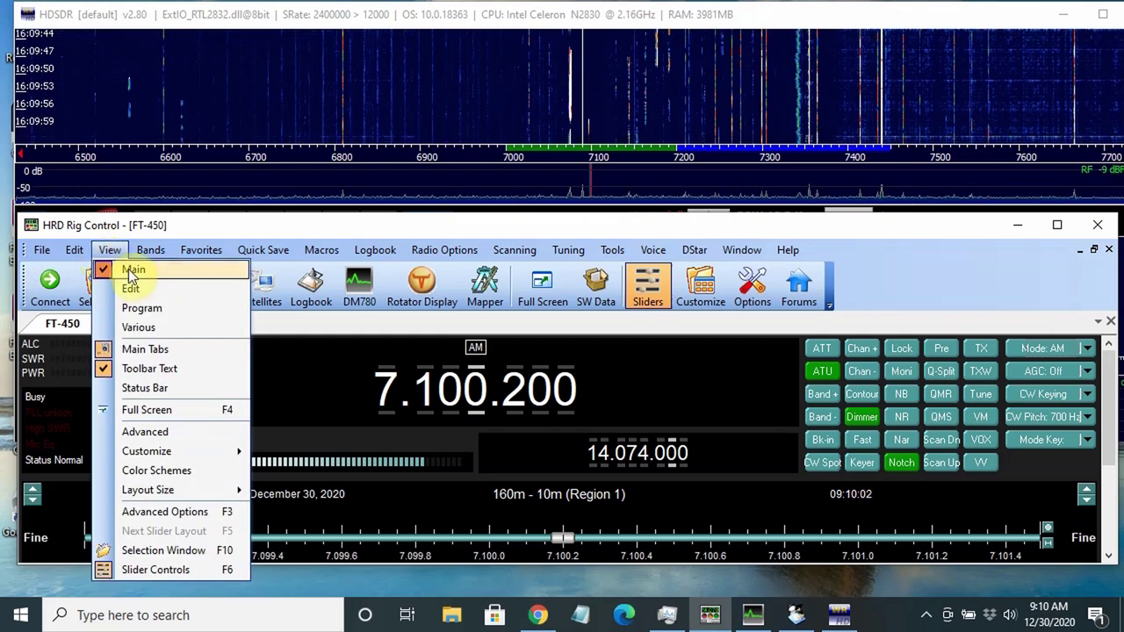
{"action": "left_click", "coordinate": [127, 269]}
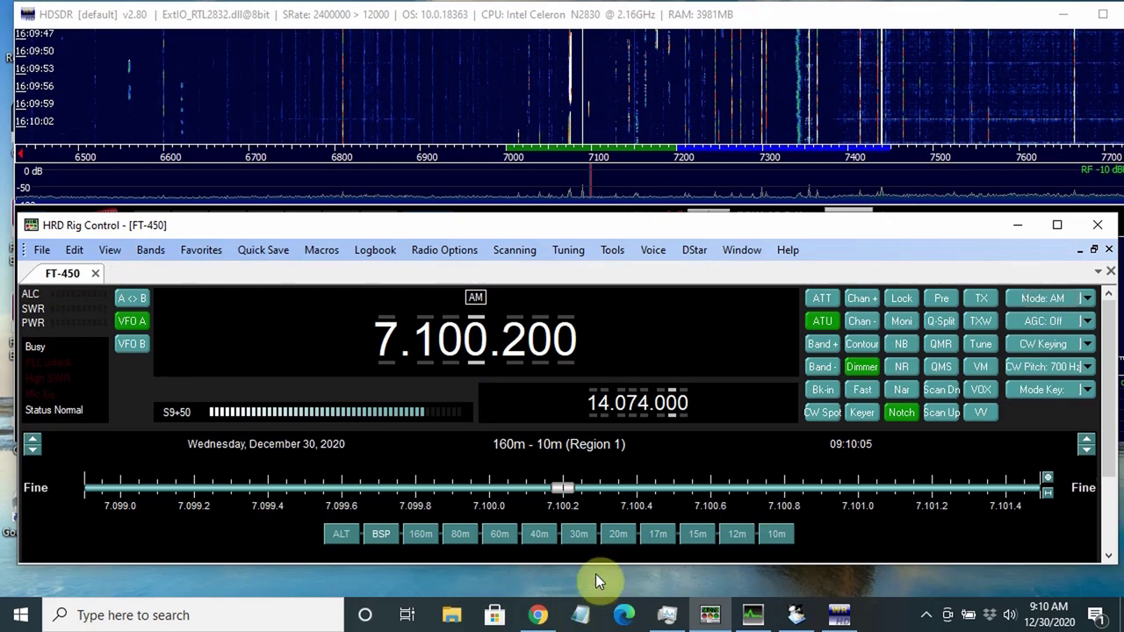
{"action": "left_click_drag", "start_coordinate": [596, 566], "coordinate": [597, 594]}
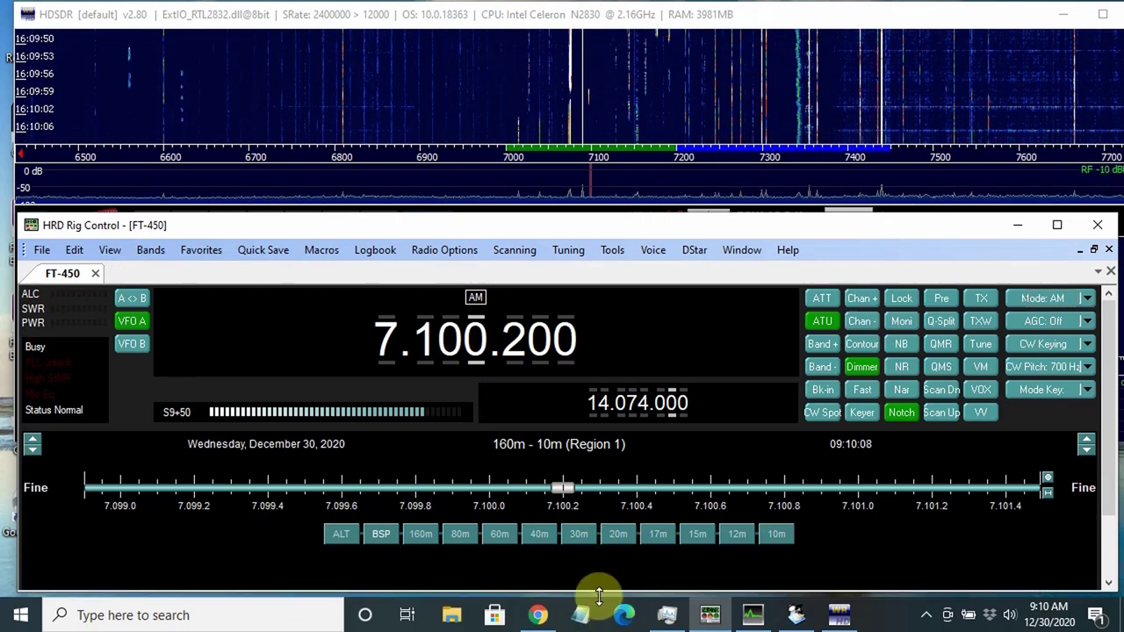
{"action": "left_click_drag", "start_coordinate": [195, 224], "coordinate": [179, 225]}
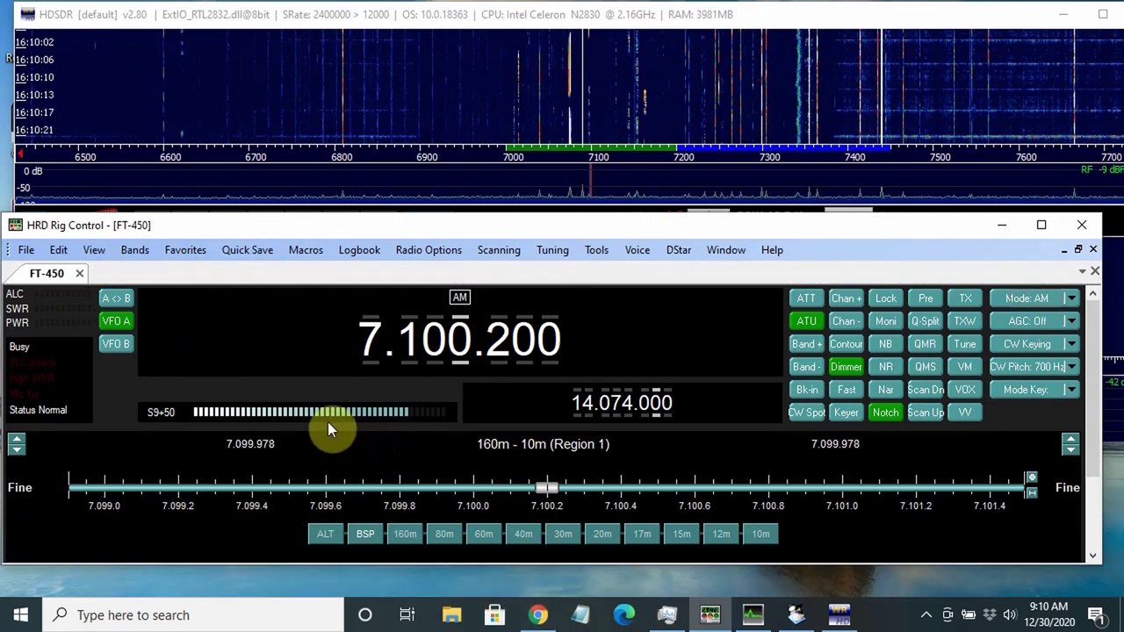